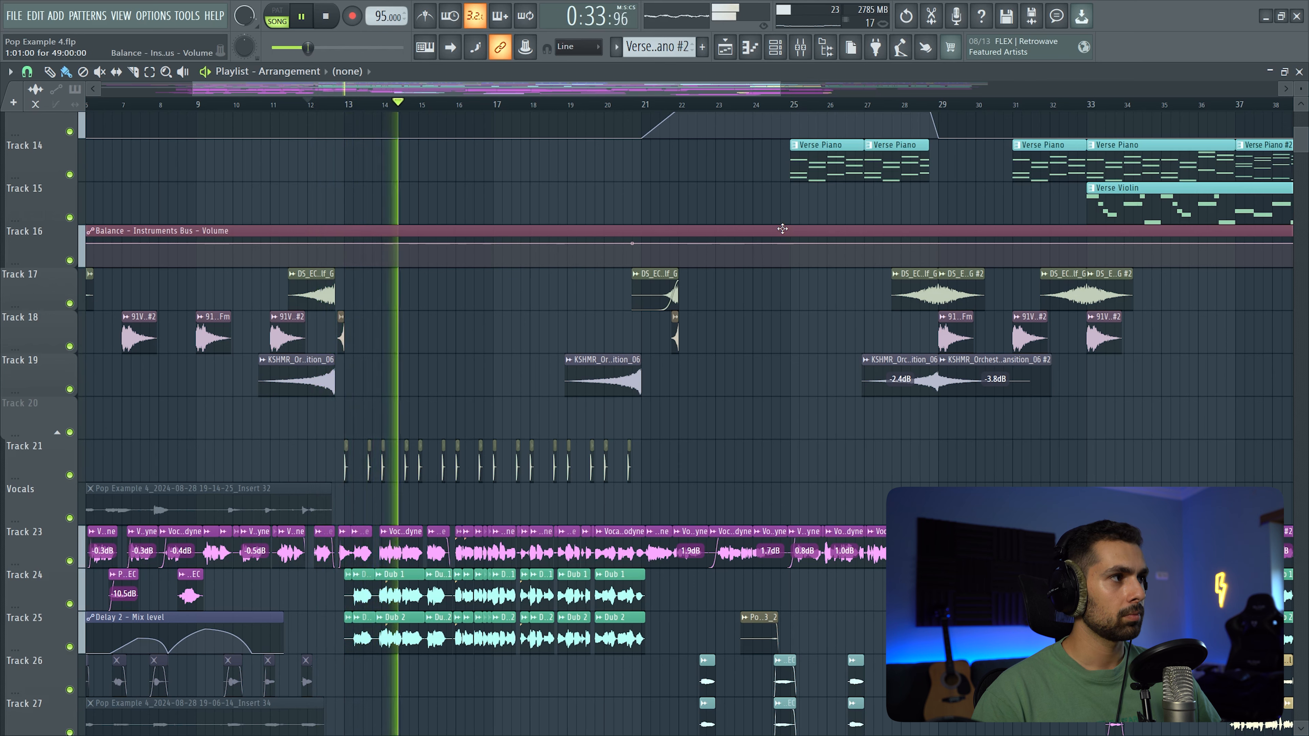
Step: Load Ozone 8 on the Master mixer track and remove its default Equalizer, Dynamics and Maximizer modules
key("space")
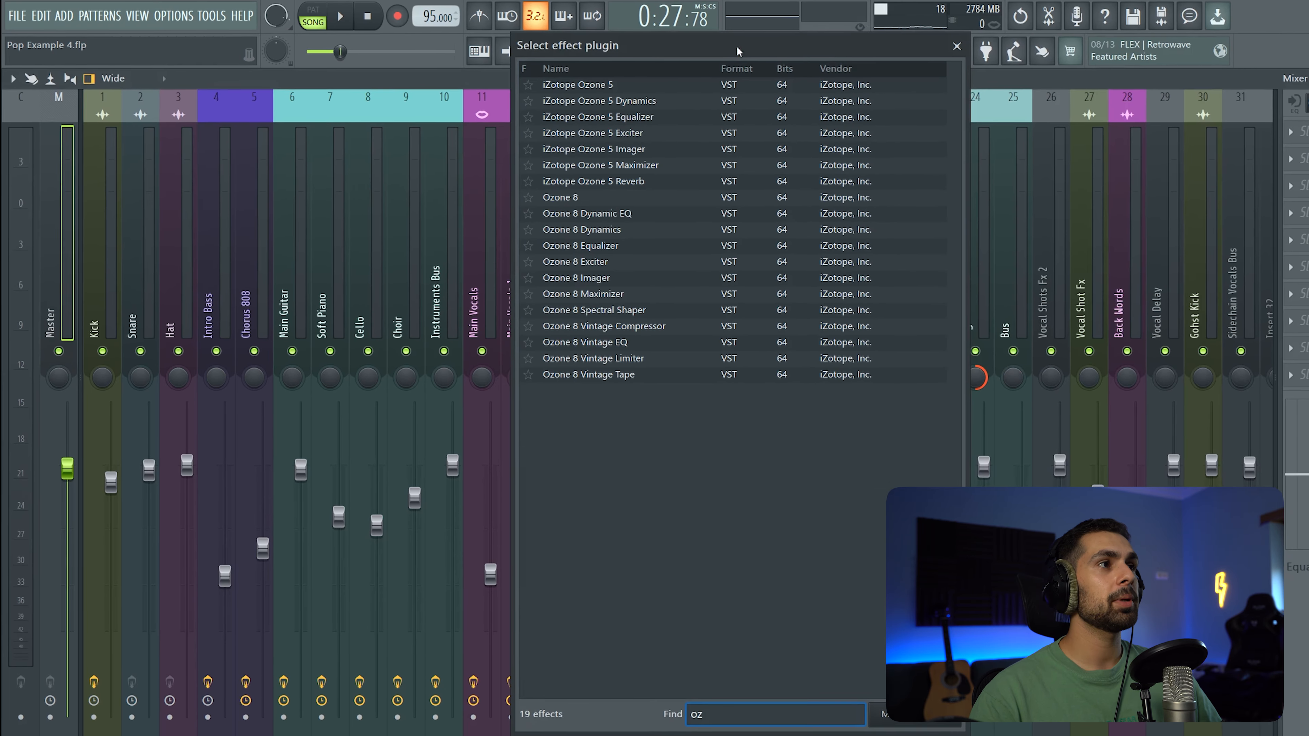
double_click(593, 197)
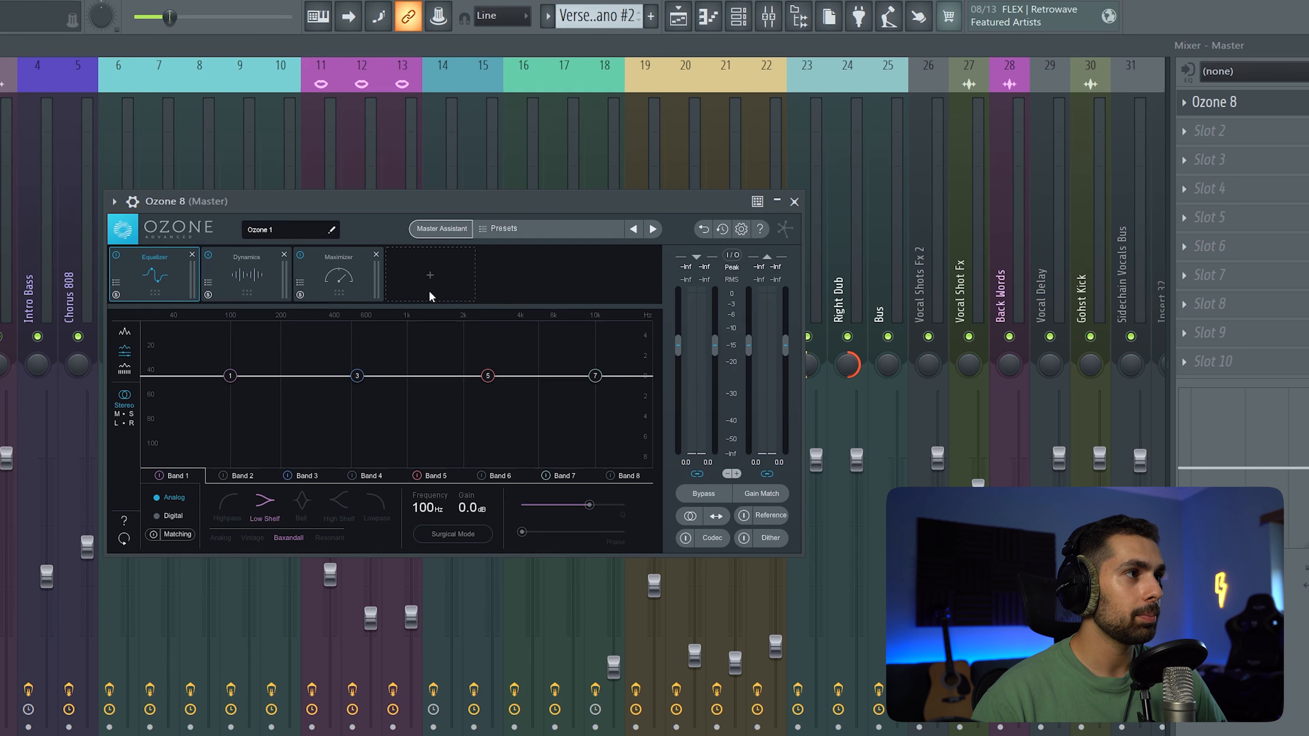
left_click(192, 255)
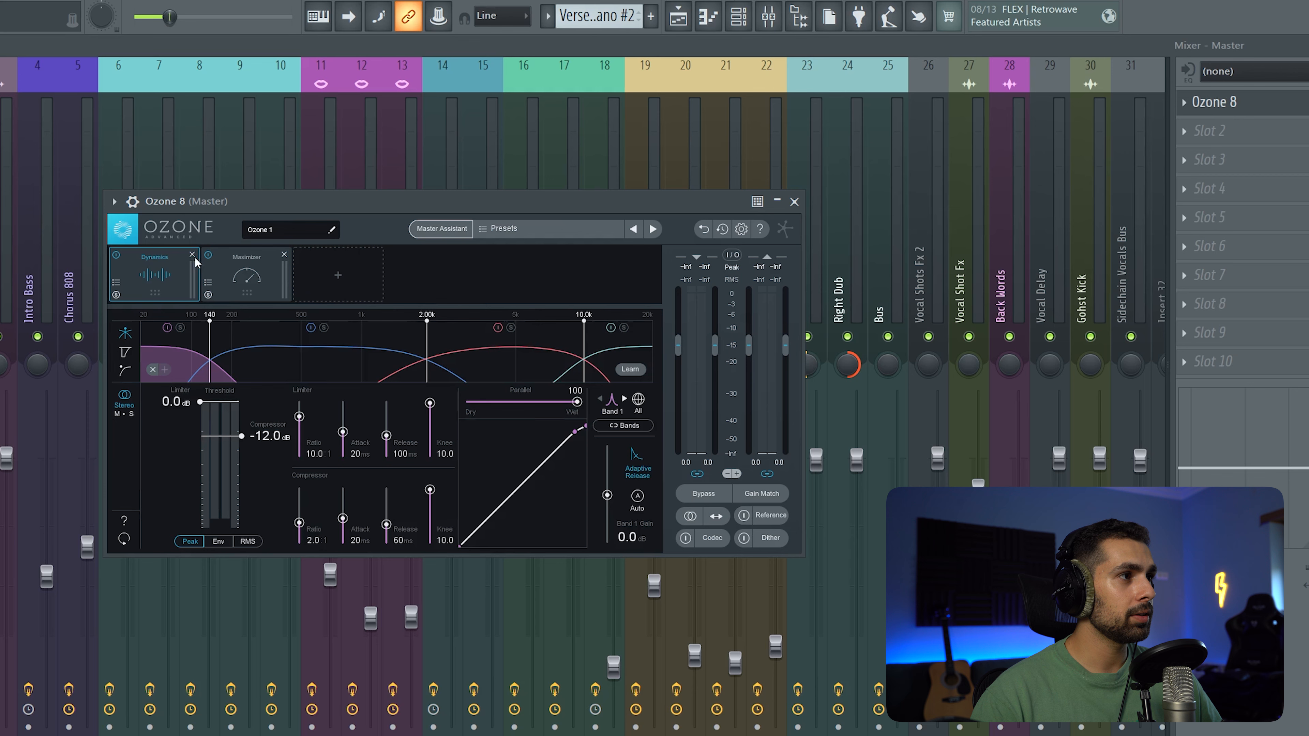
left_click(193, 255)
left_click(194, 255)
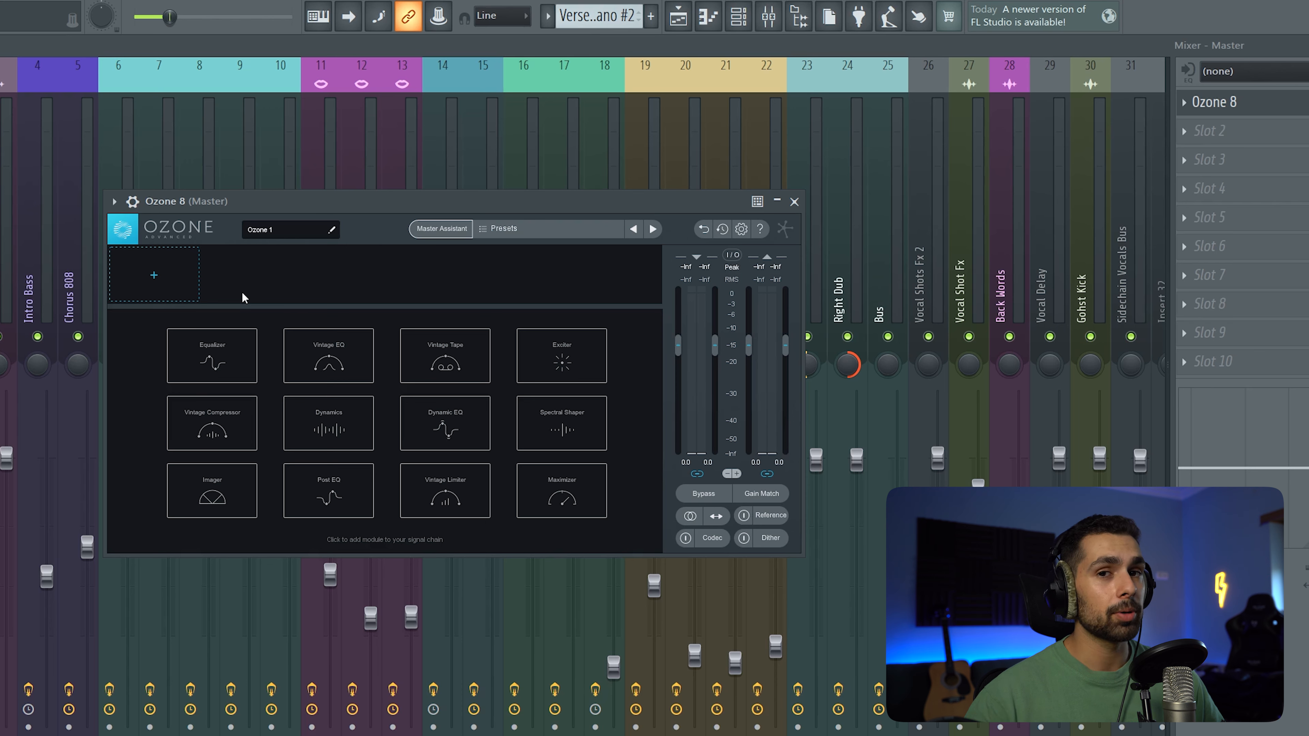
Step: Add an Equalizer module and, during playback, set its Band 7 high shelf to 5.74 kHz with 1.2 dB gain
left_click(229, 340)
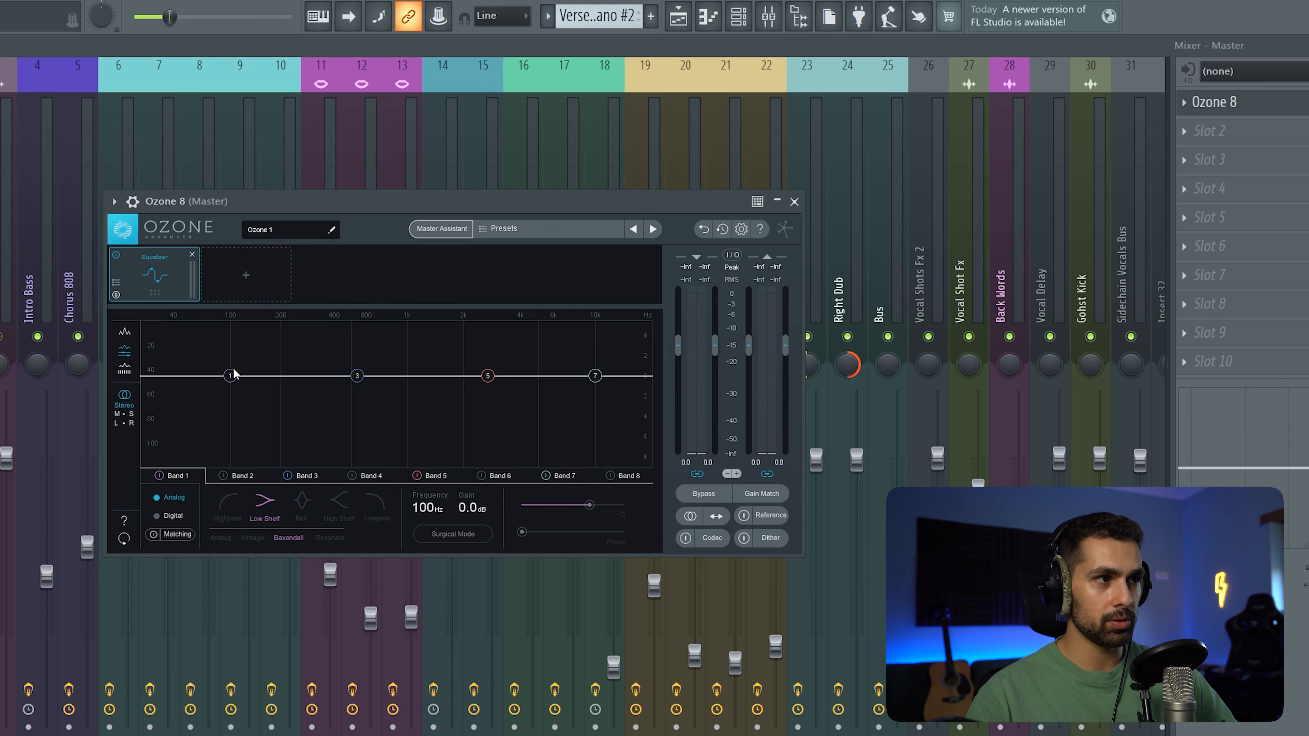
key("Escape")
key("space")
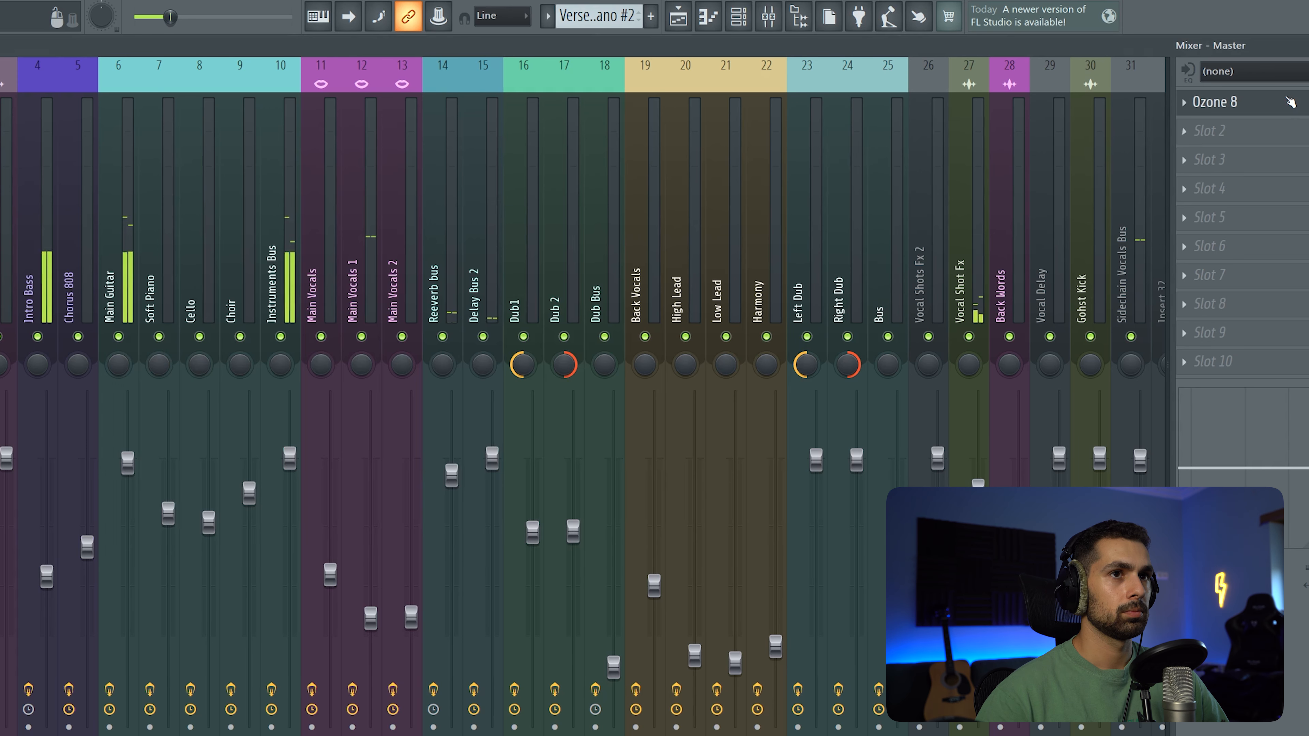
left_click(1289, 102)
key("F9")
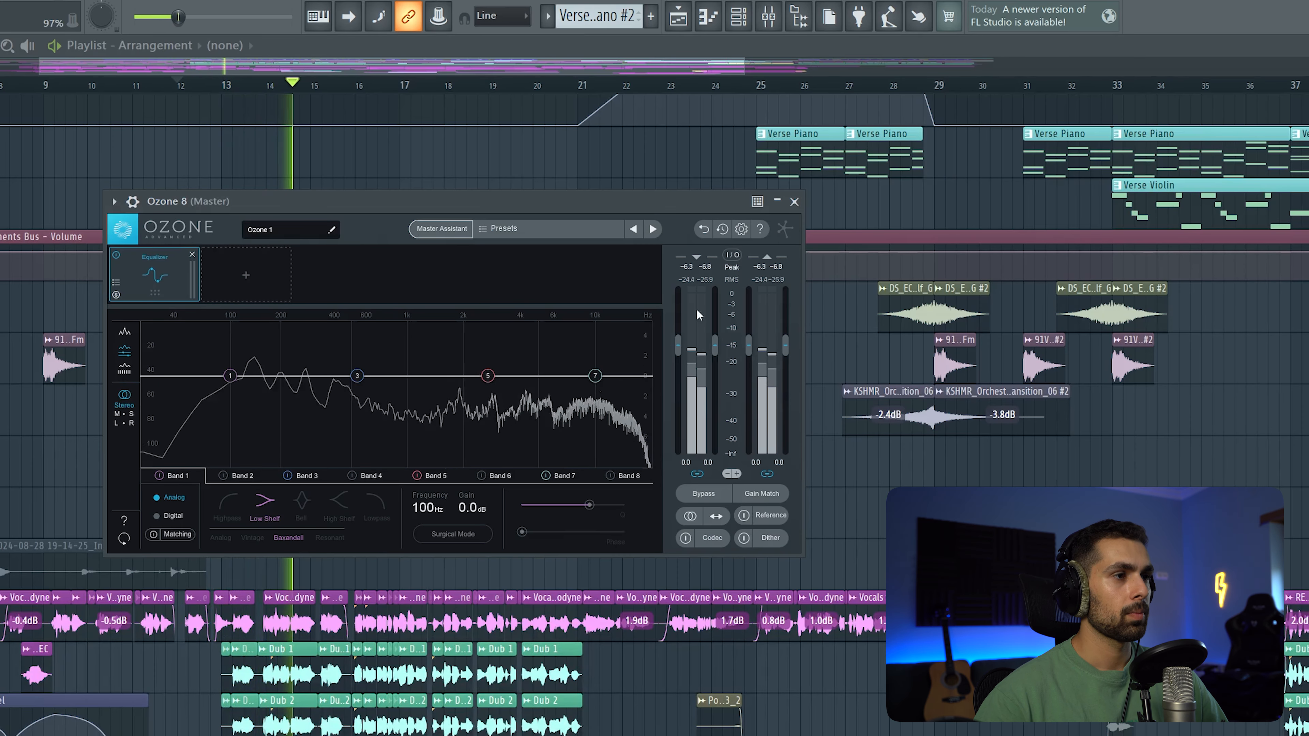
left_click_drag(594, 376, 554, 367)
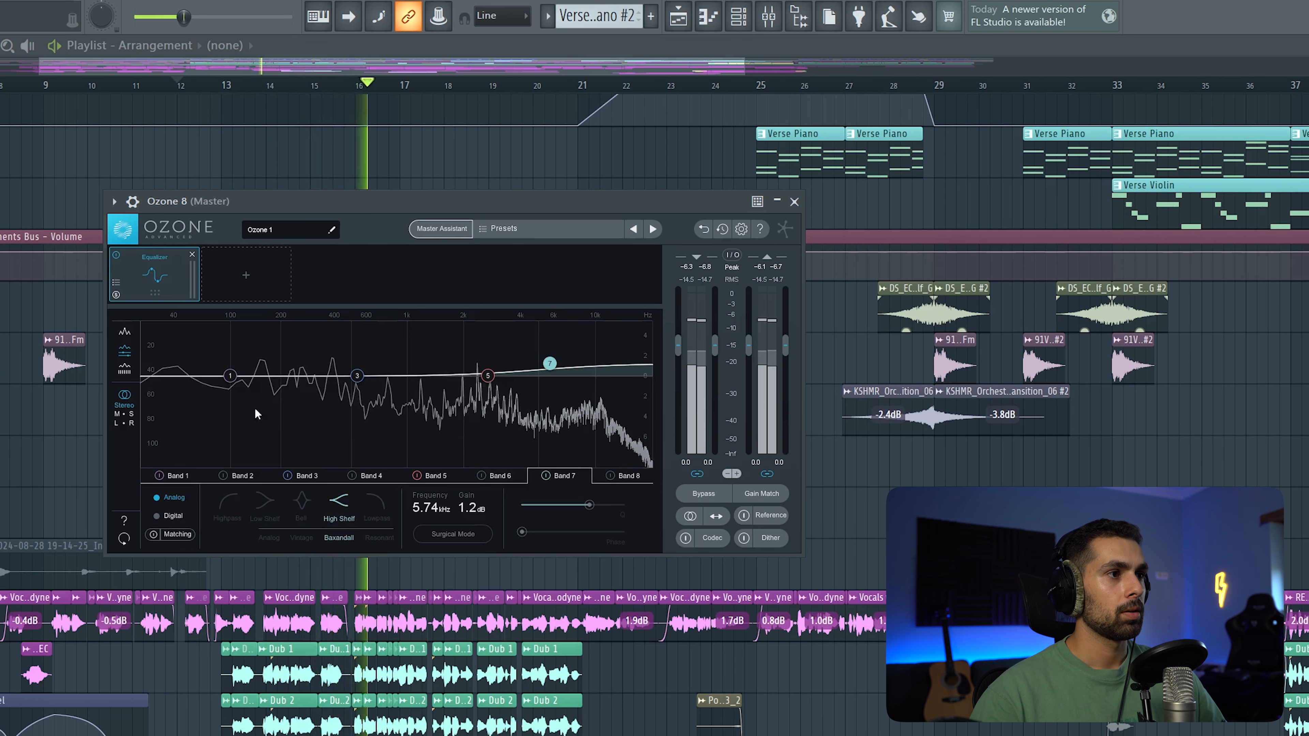
key("space")
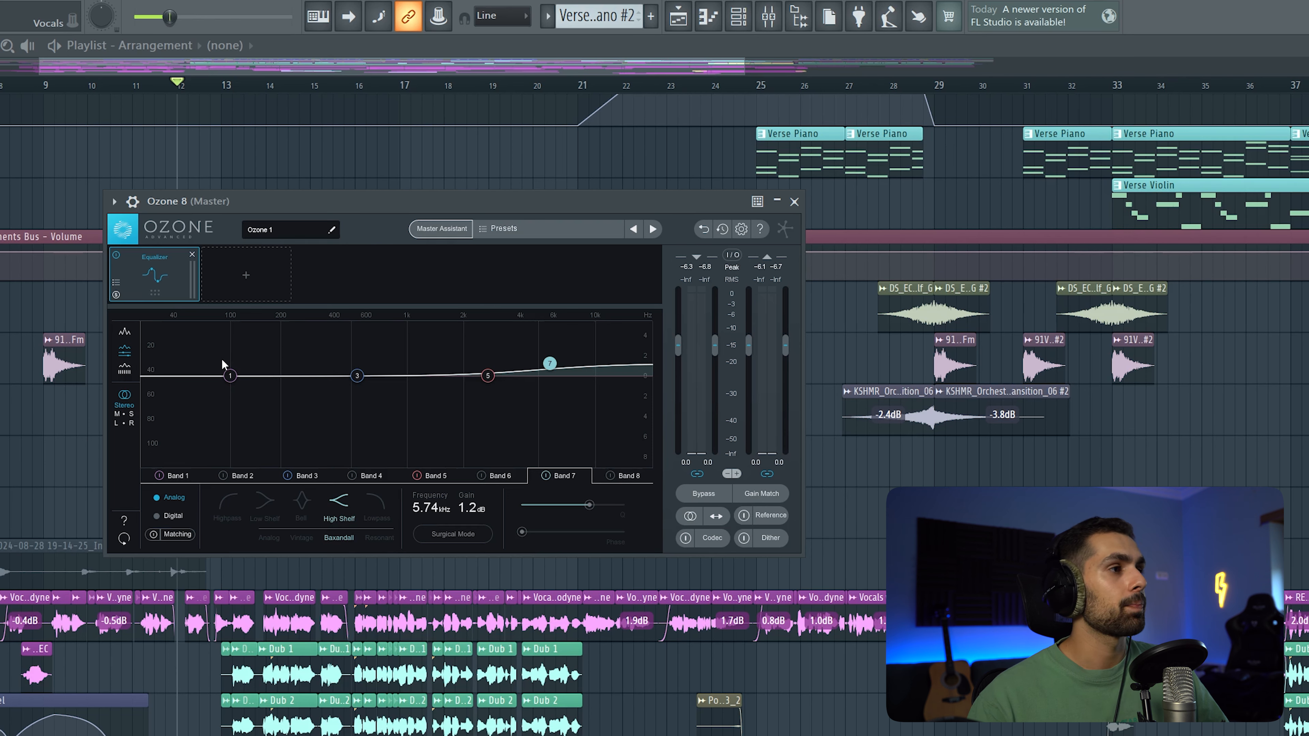
Step: Add a Dynamics module and set Band 1's limiter threshold to -0.5 dB and compressor threshold to -19.6 dB
left_click(246, 275)
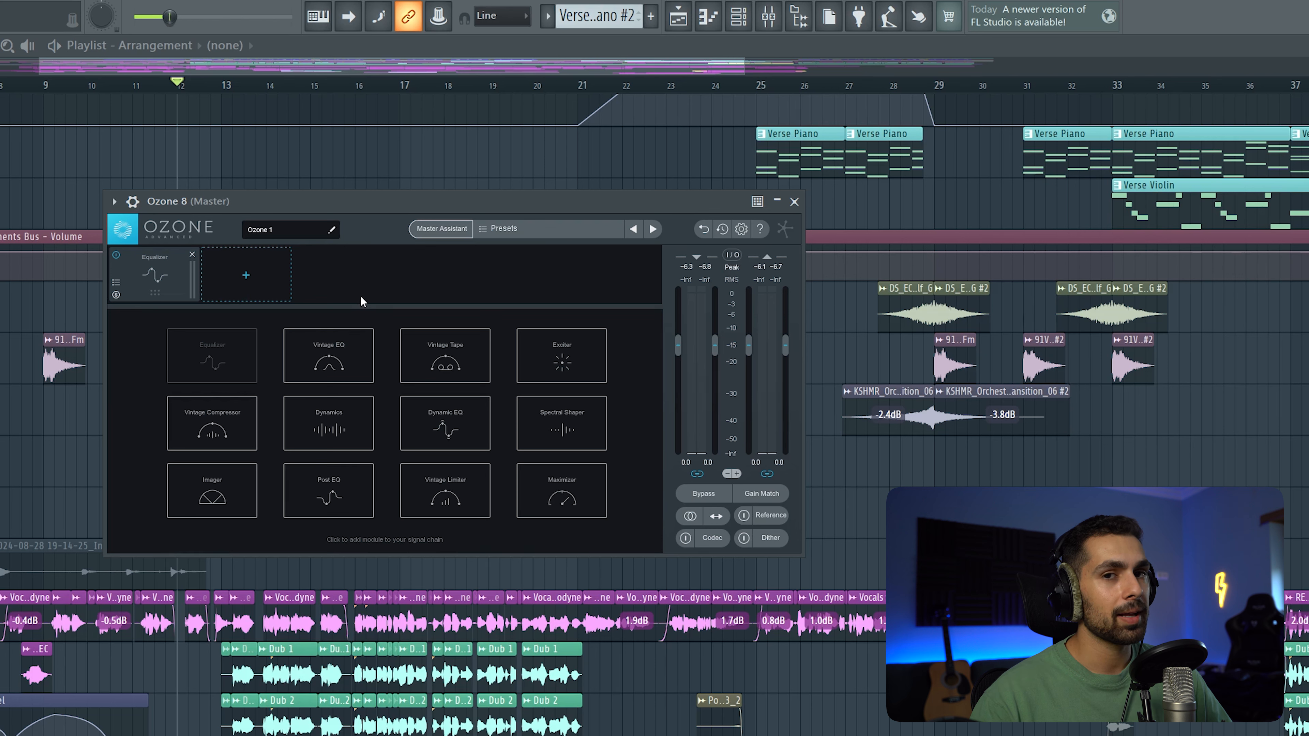
left_click(337, 421)
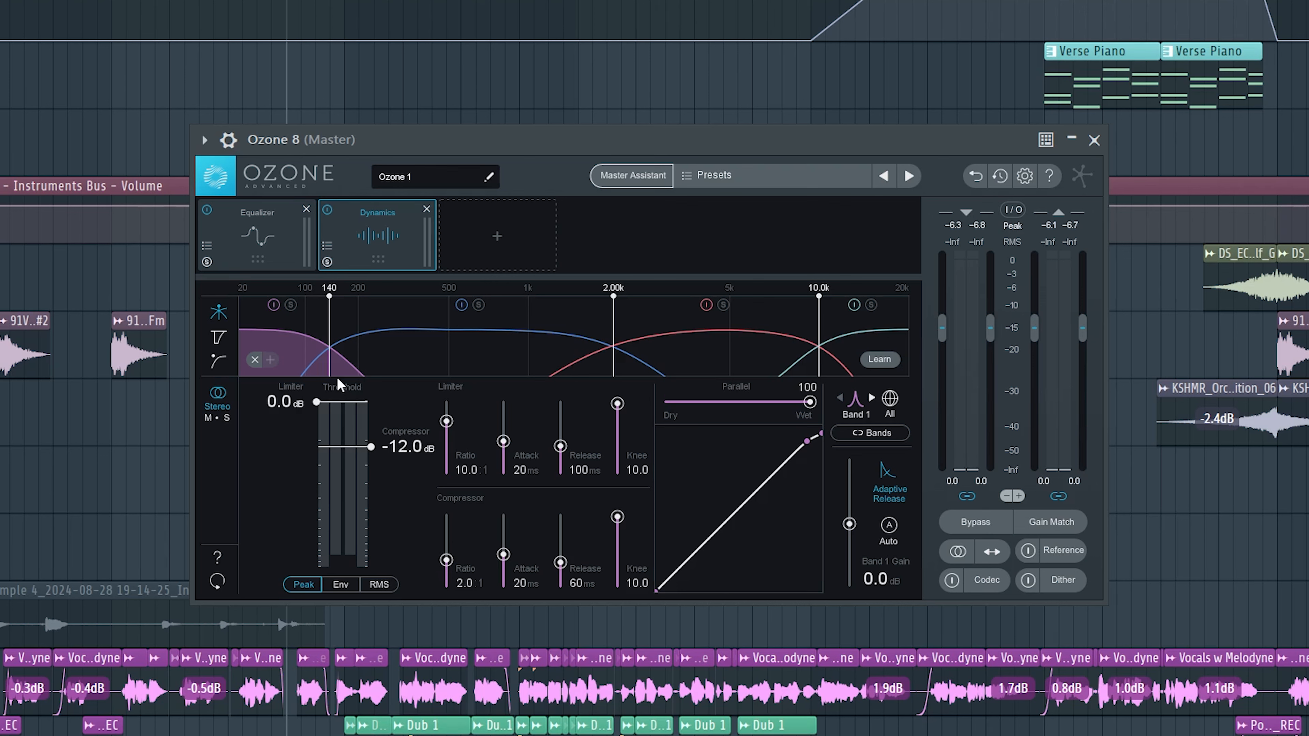
left_click_drag(317, 402, 327, 407)
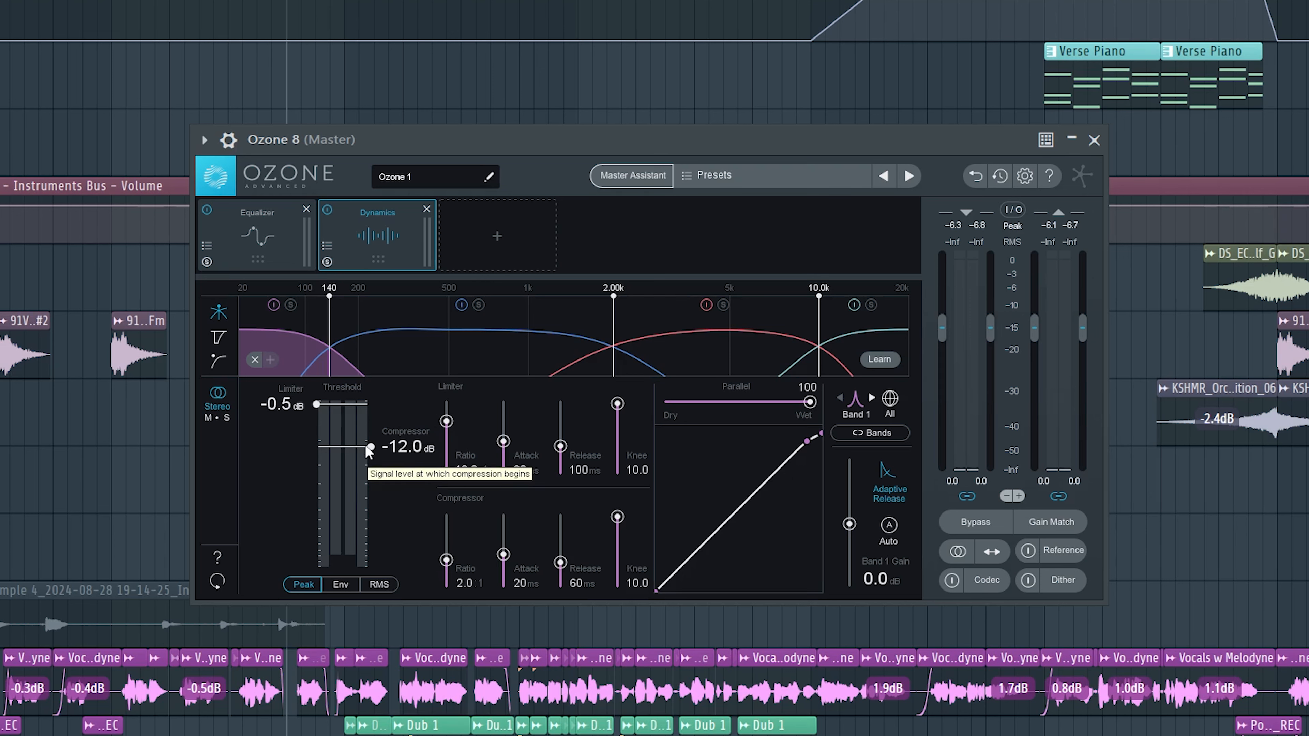
key("space")
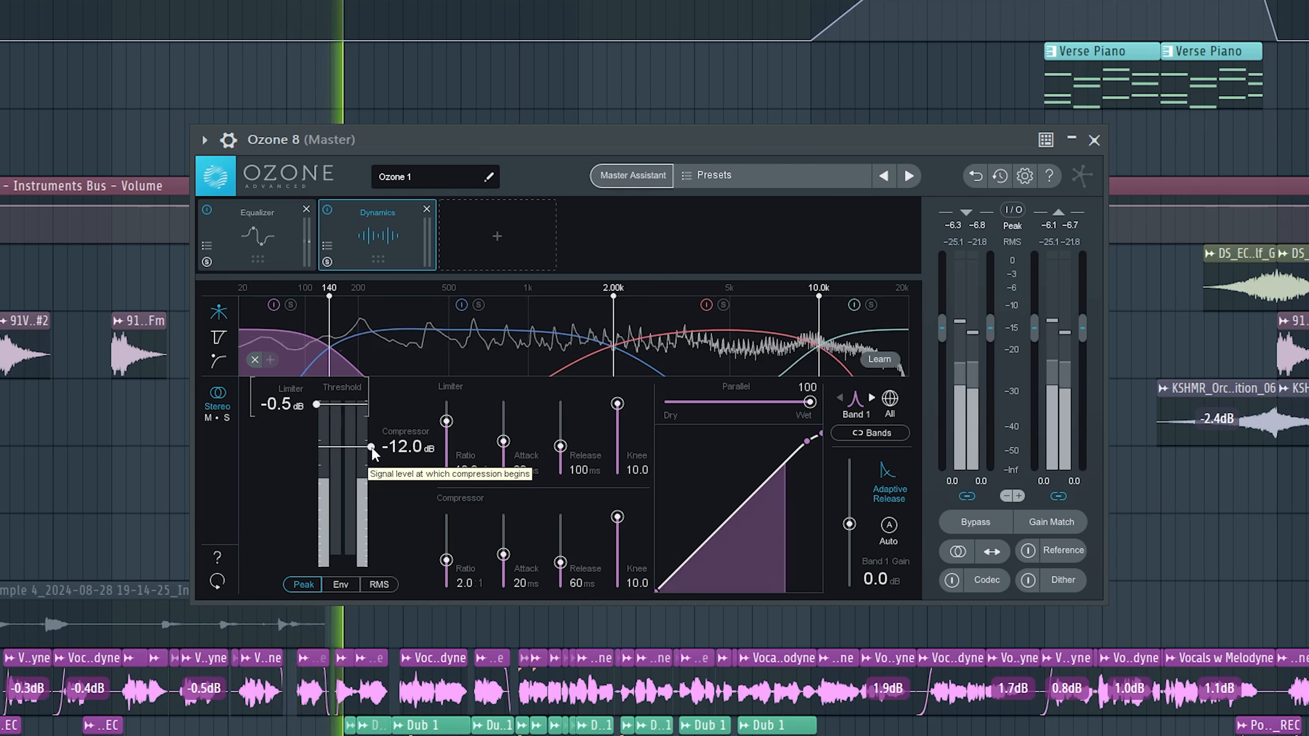
left_click_drag(371, 446, 371, 463)
mouse_move(370, 479)
left_mouse_down()
mouse_move(364, 511)
mouse_move(370, 466)
left_mouse_up()
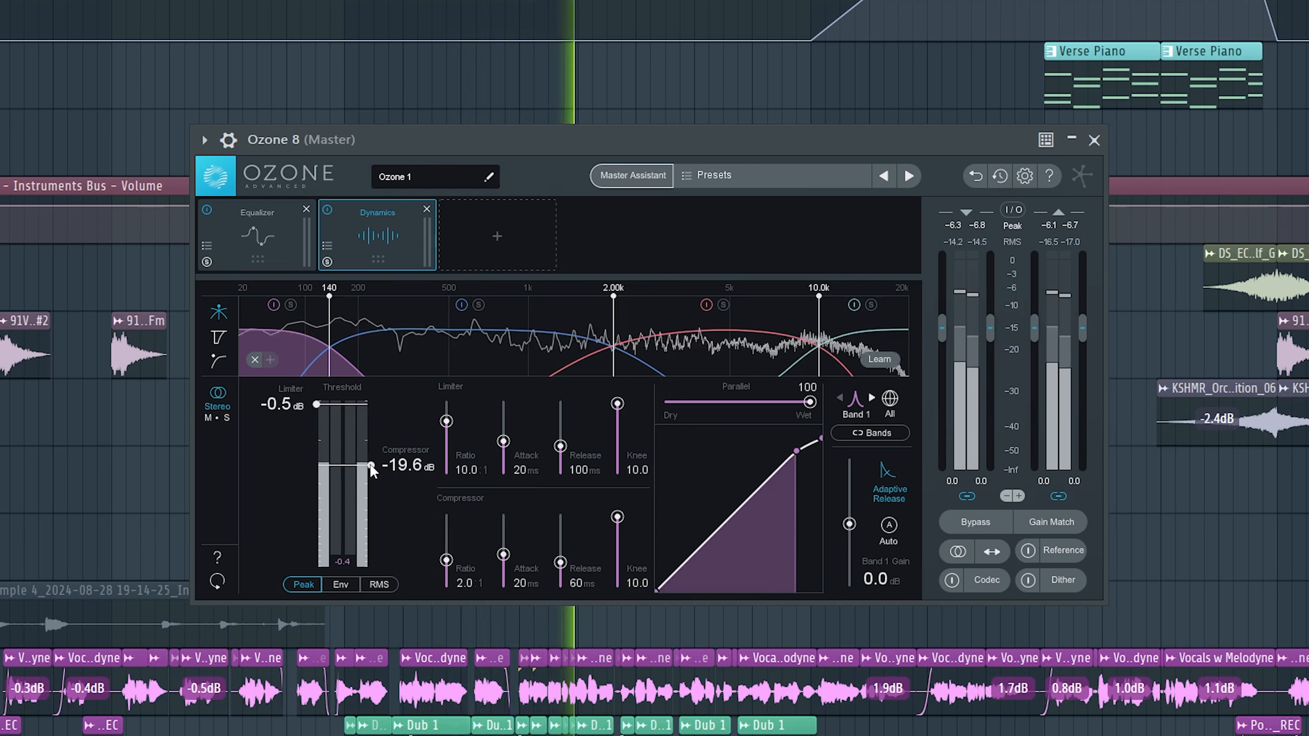
key("space")
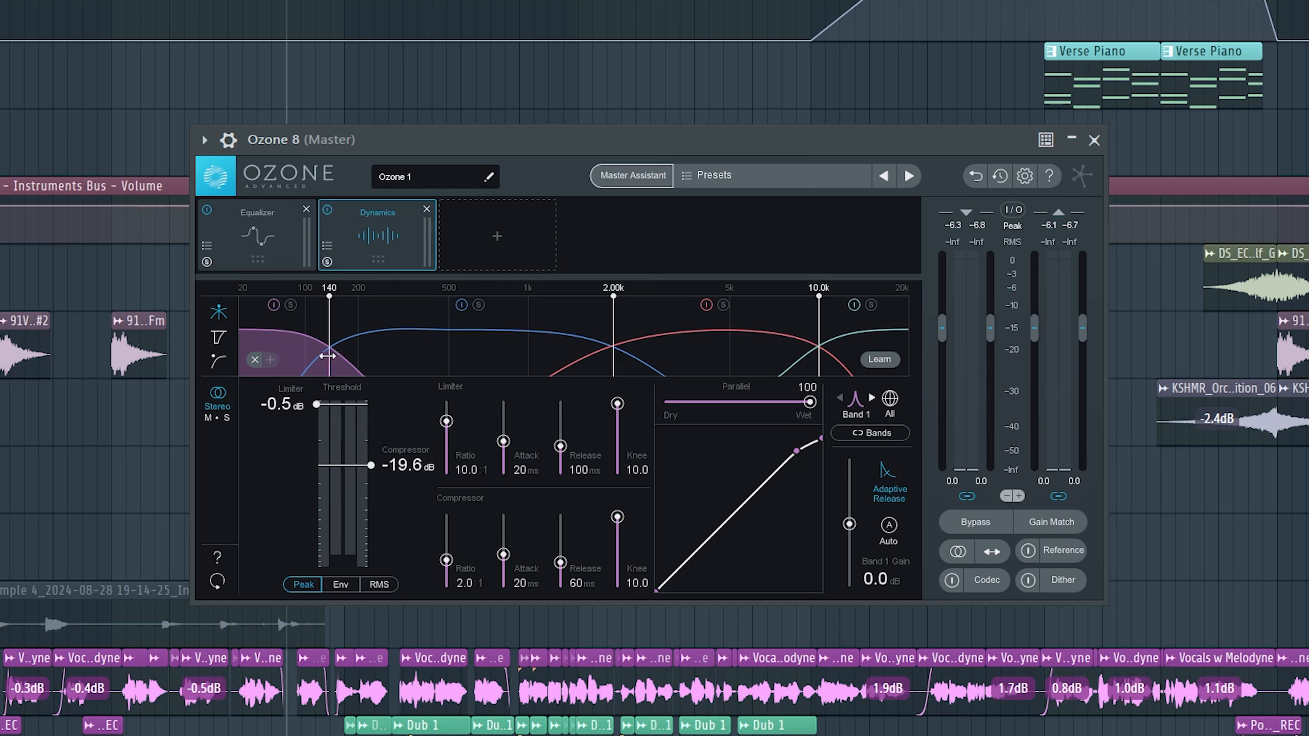
Step: Solo Dynamics Band 1, extend it to 258 Hz, and audition it bypassed and active during playback
left_click(291, 305)
key("space")
left_click_drag(325, 346, 381, 347)
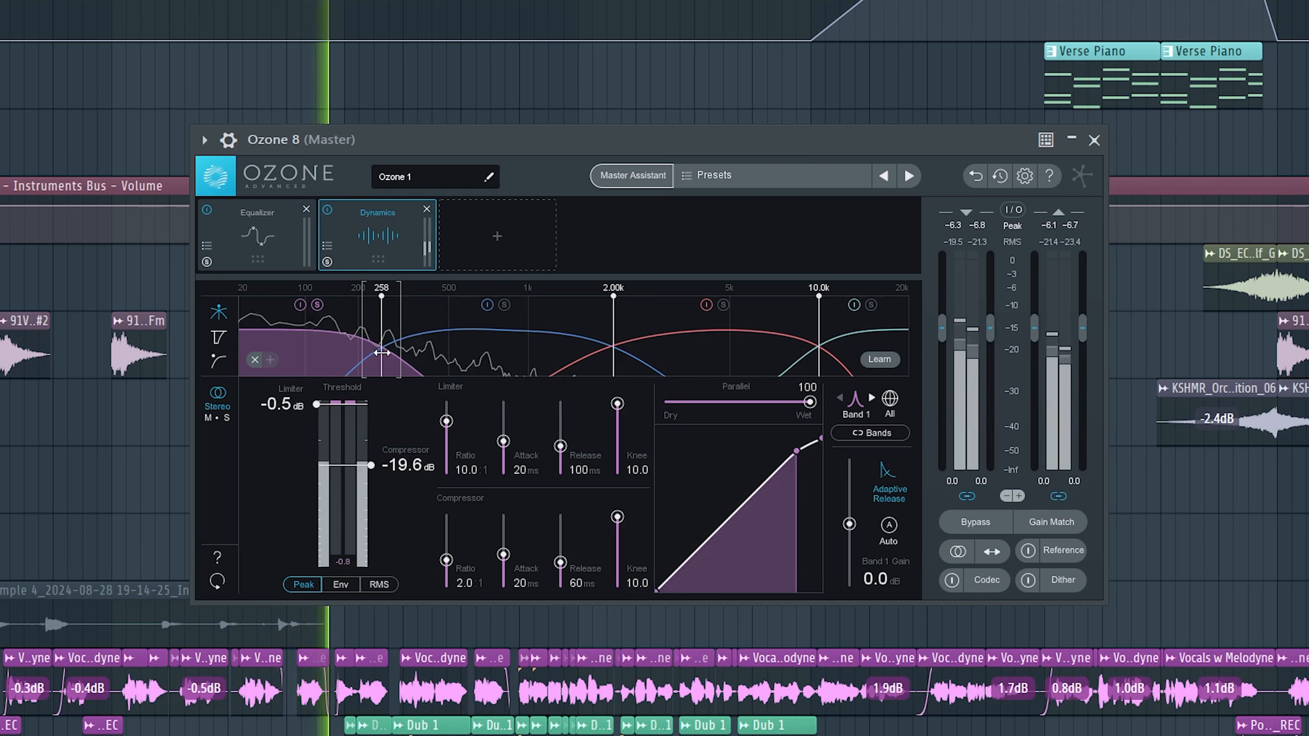
key("space")
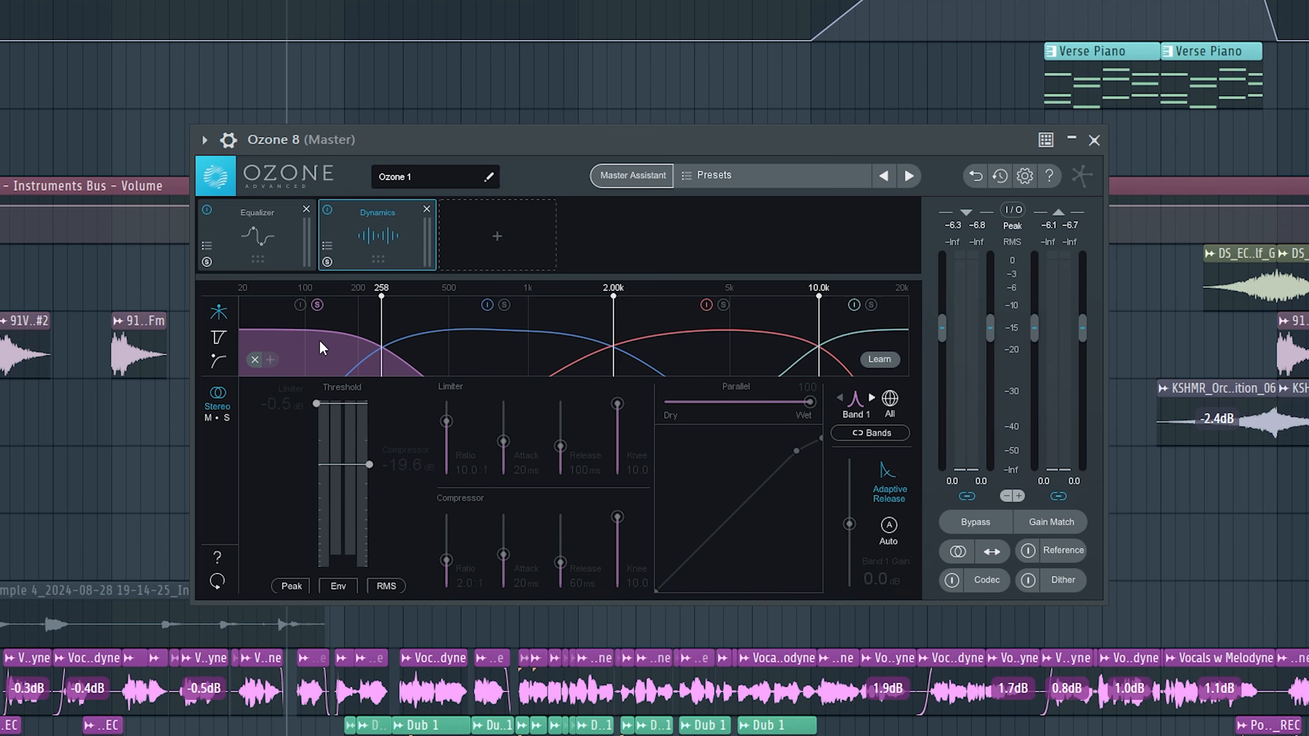
key("space")
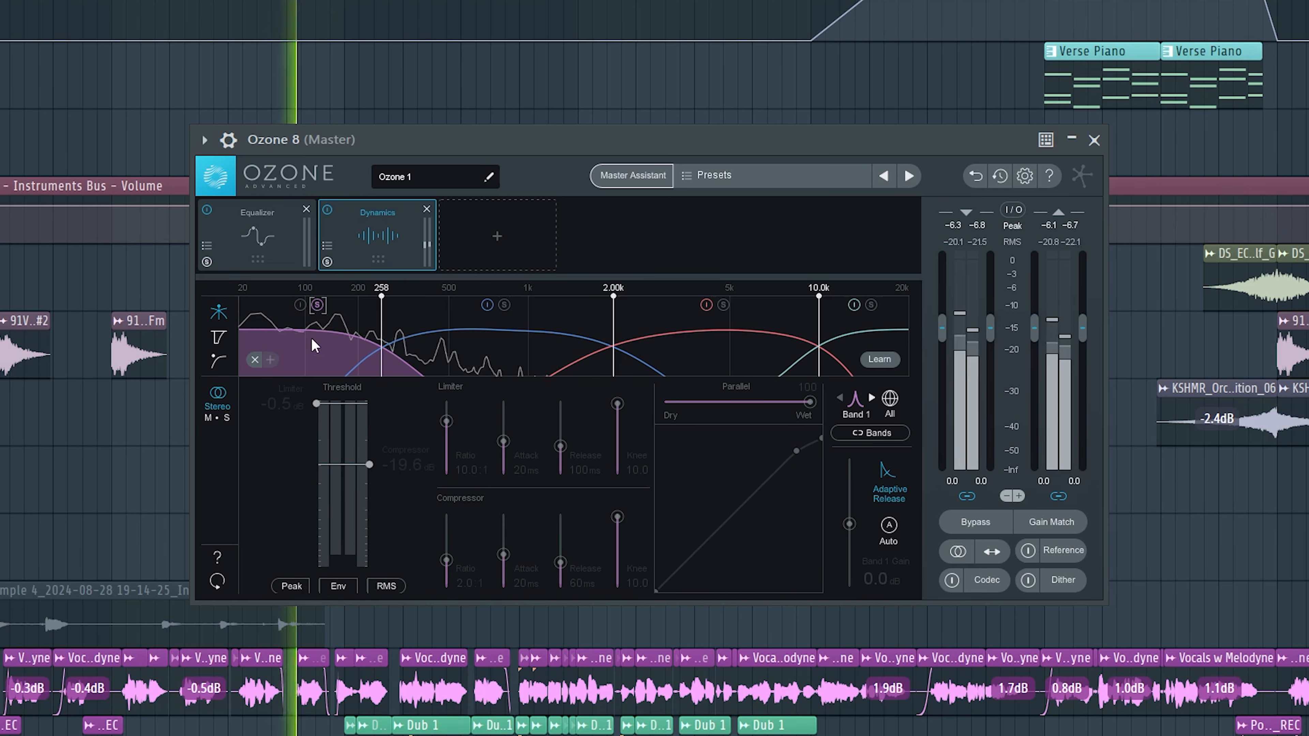
left_click(300, 304)
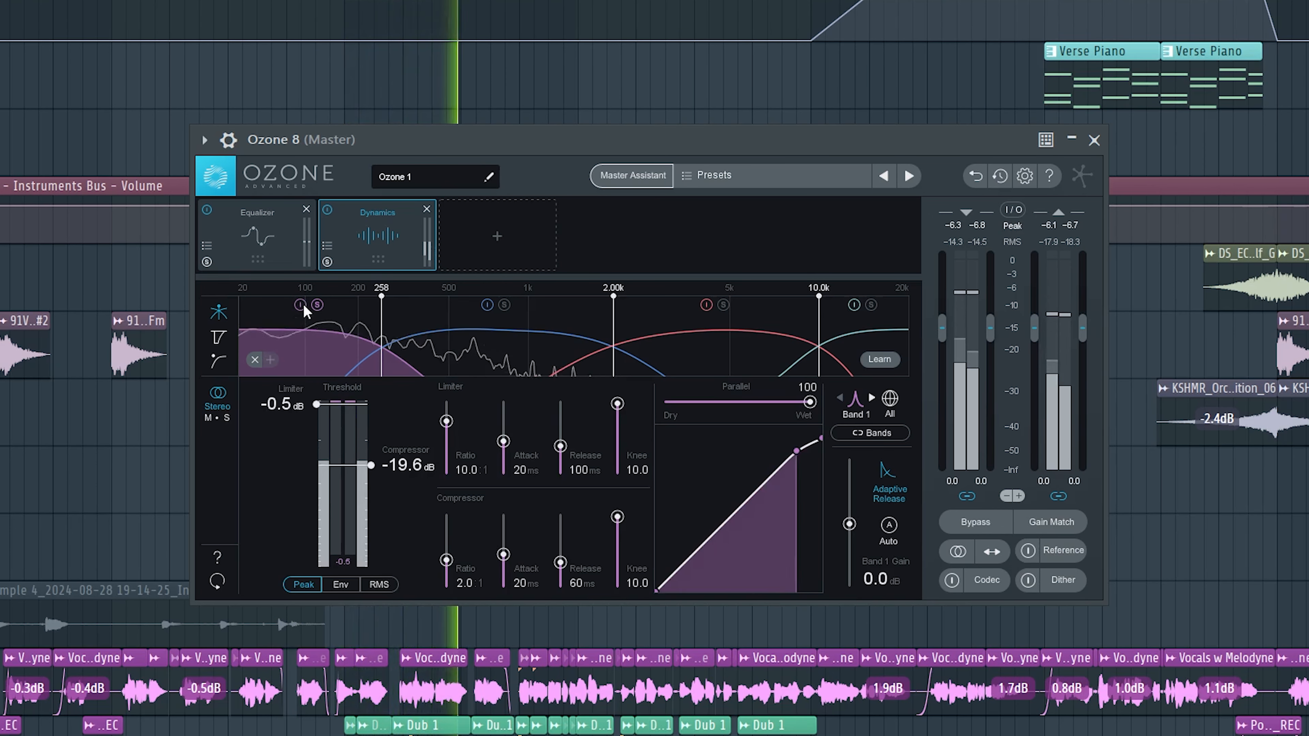
key("space")
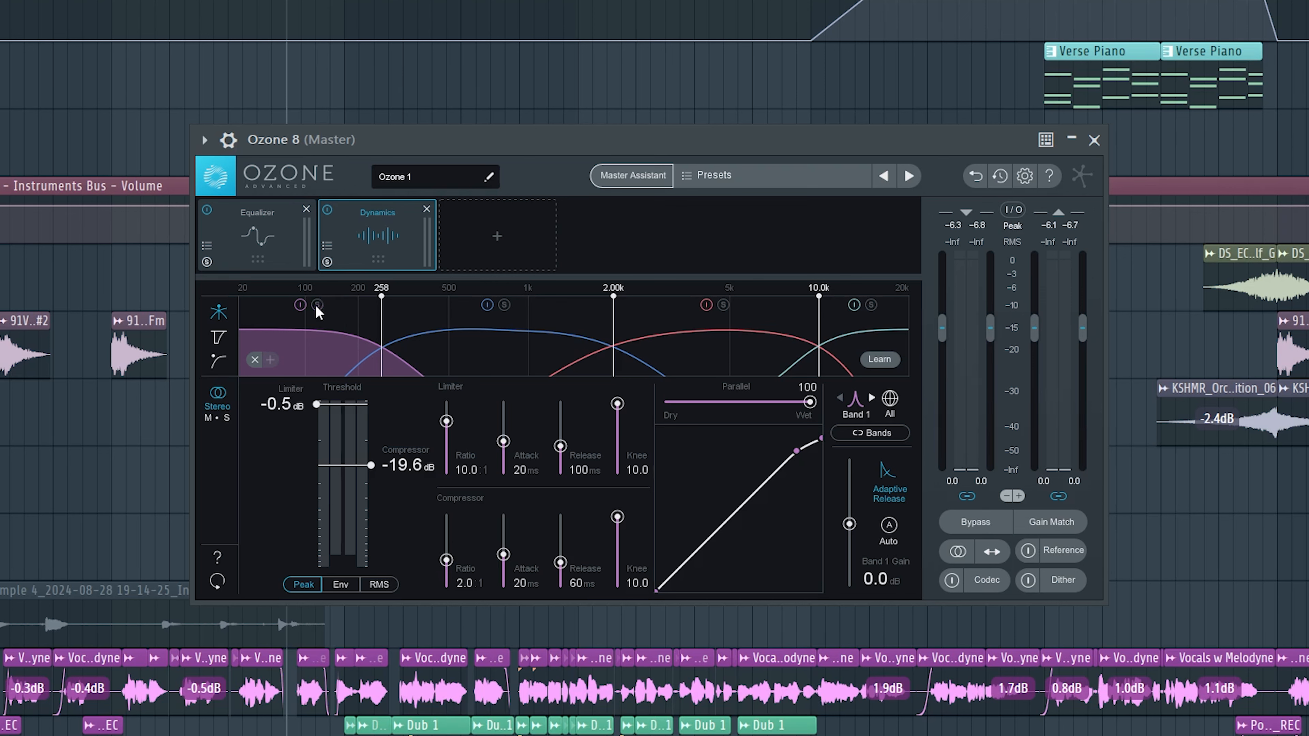
Step: Set the crossover between Dynamics Bands 1 and 2 to 138 Hz and toggle the two mid bands off and on
left_click_drag(381, 330, 328, 330)
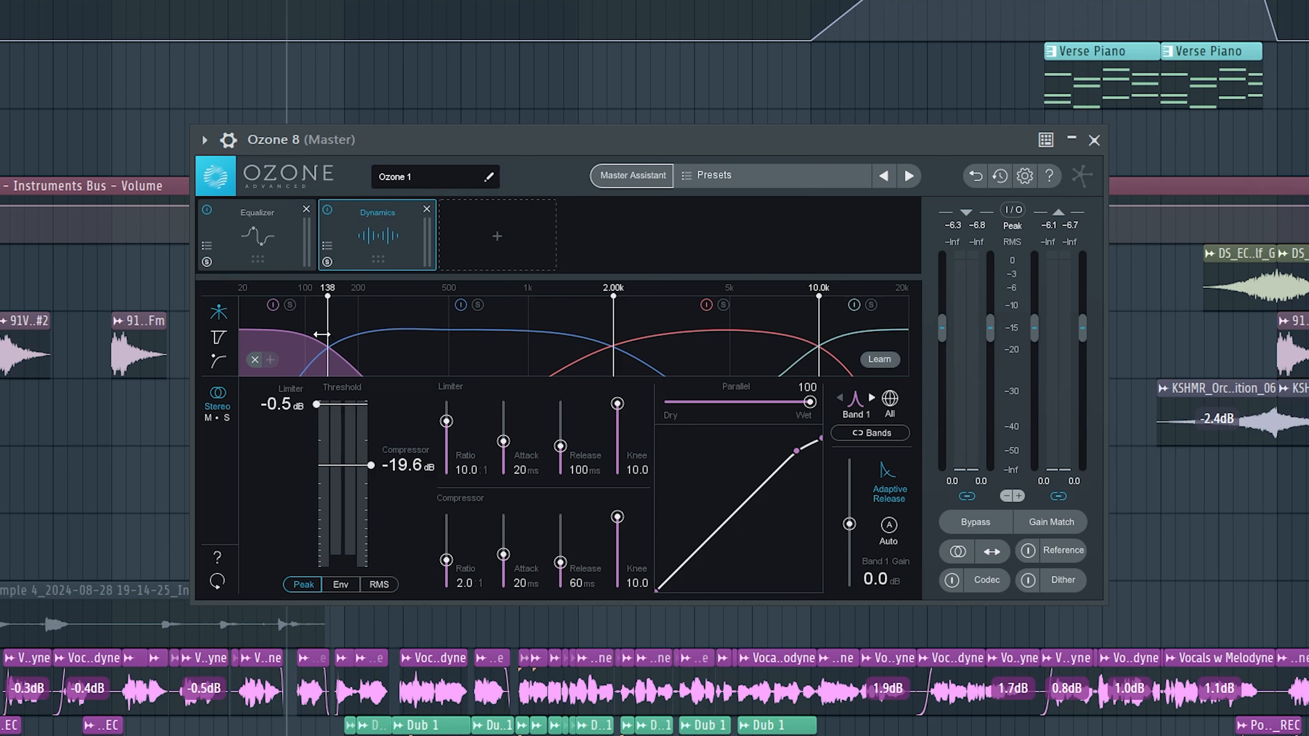
left_click(461, 306)
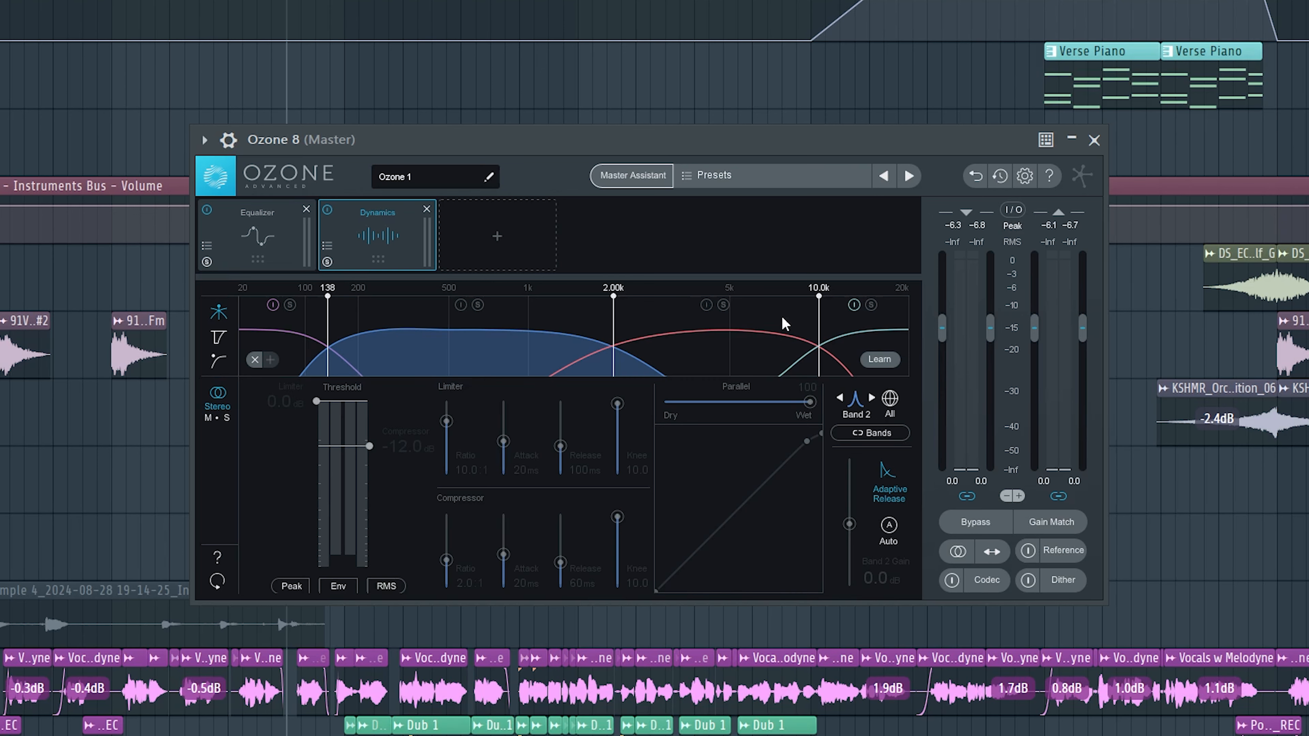
left_click(461, 304)
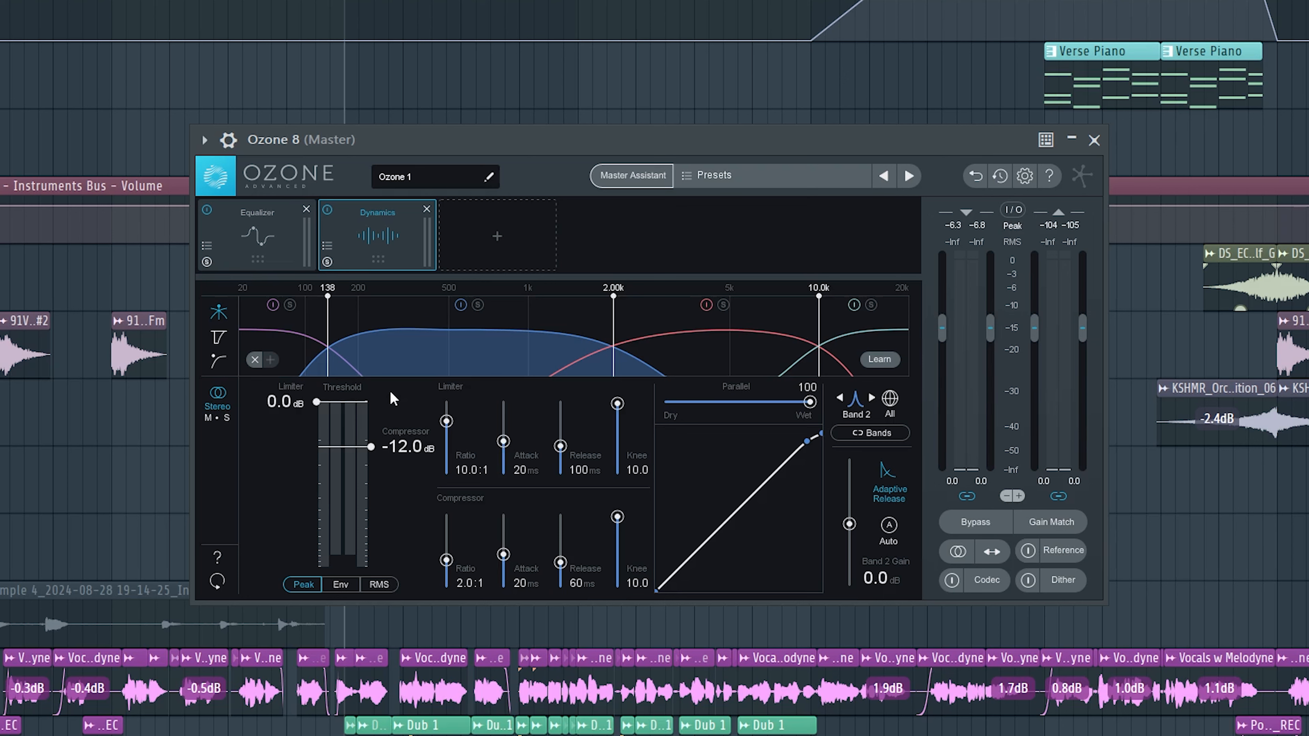
Step: Set Band 2's limiter threshold to -0.5 dB and compressor threshold to -12.8 dB, and Band 3's compressor threshold to -18.5 dB
key("space")
left_click_drag(354, 405, 381, 448)
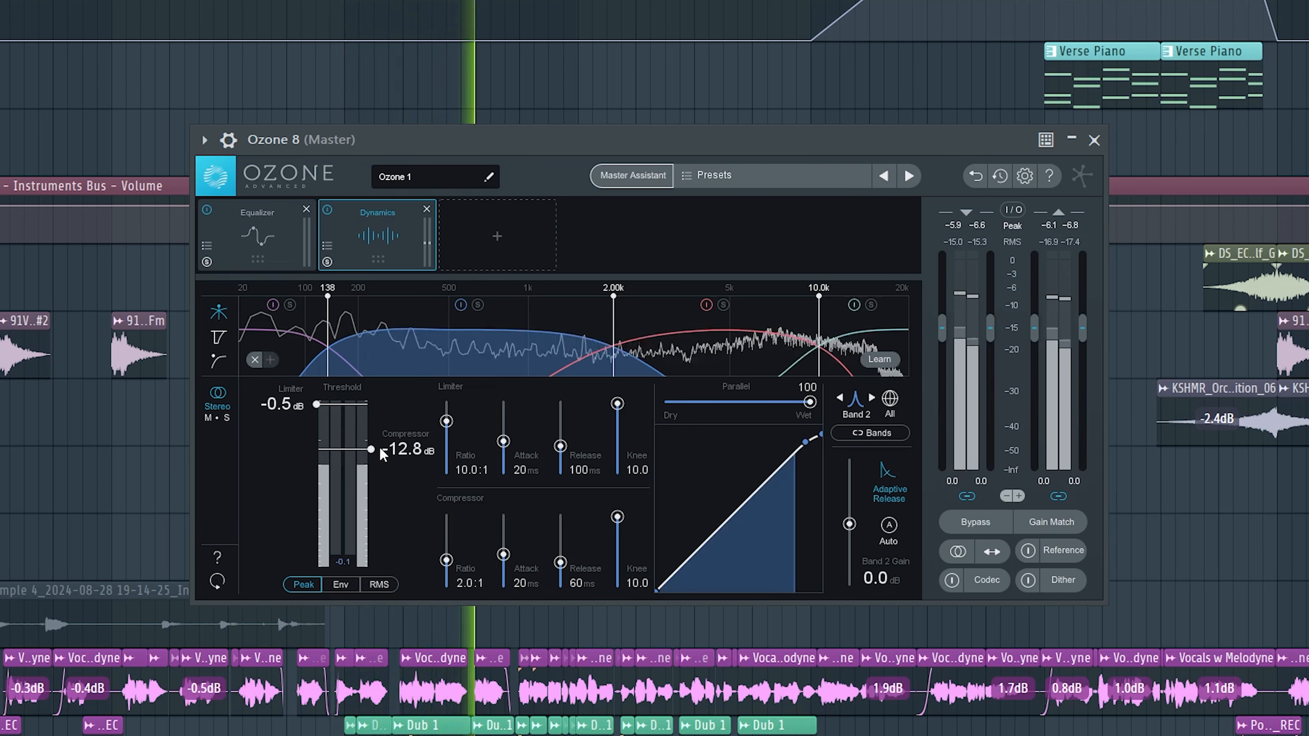
key("Right")
left_click_drag(379, 449, 369, 470)
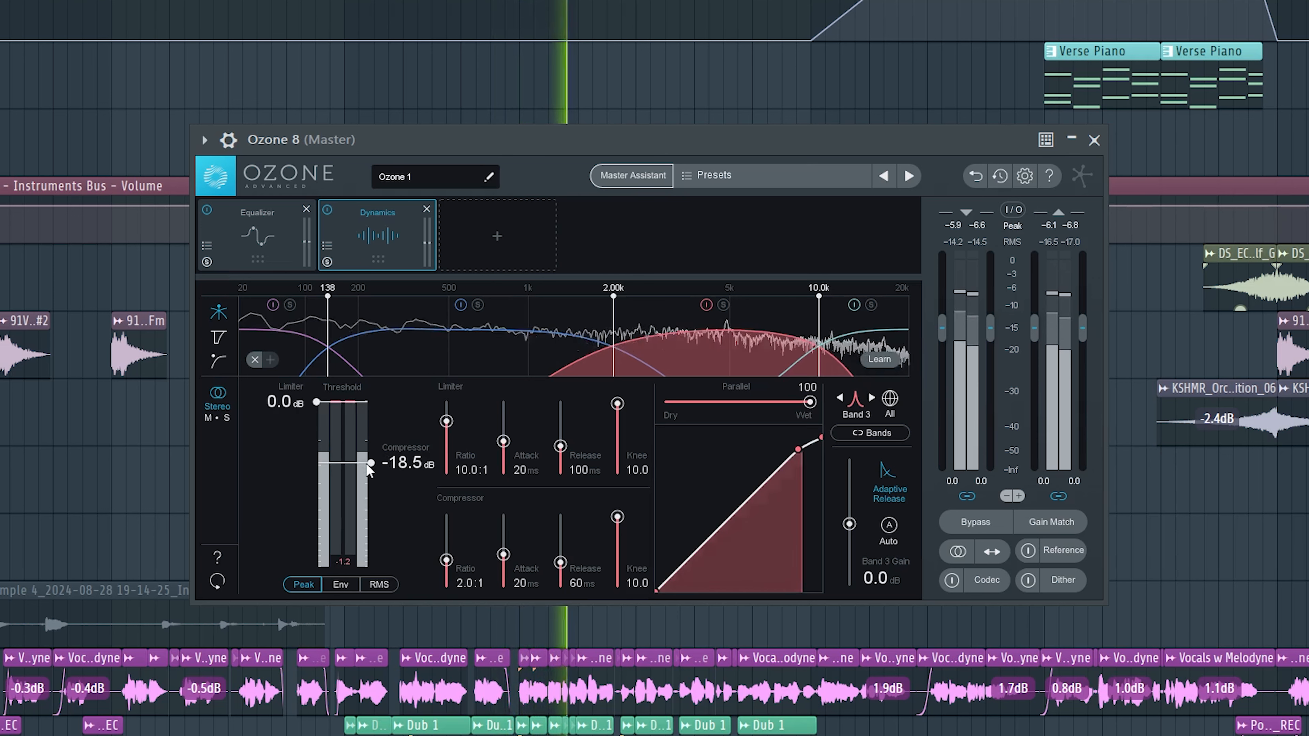
key("Left")
key("space")
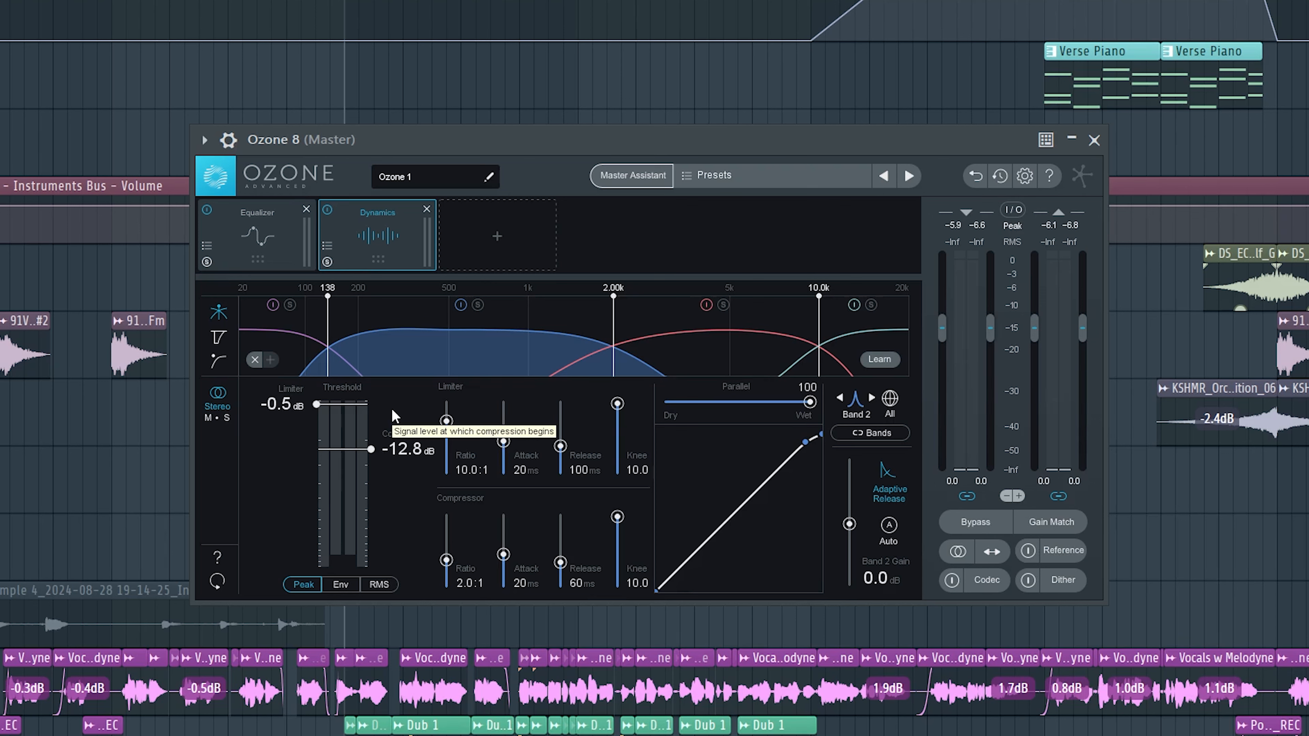
Step: Play the song while checking the Dynamics meters for Bands 4 and 3
left_click(672, 362)
left_click(608, 356)
left_click(773, 356)
key("space")
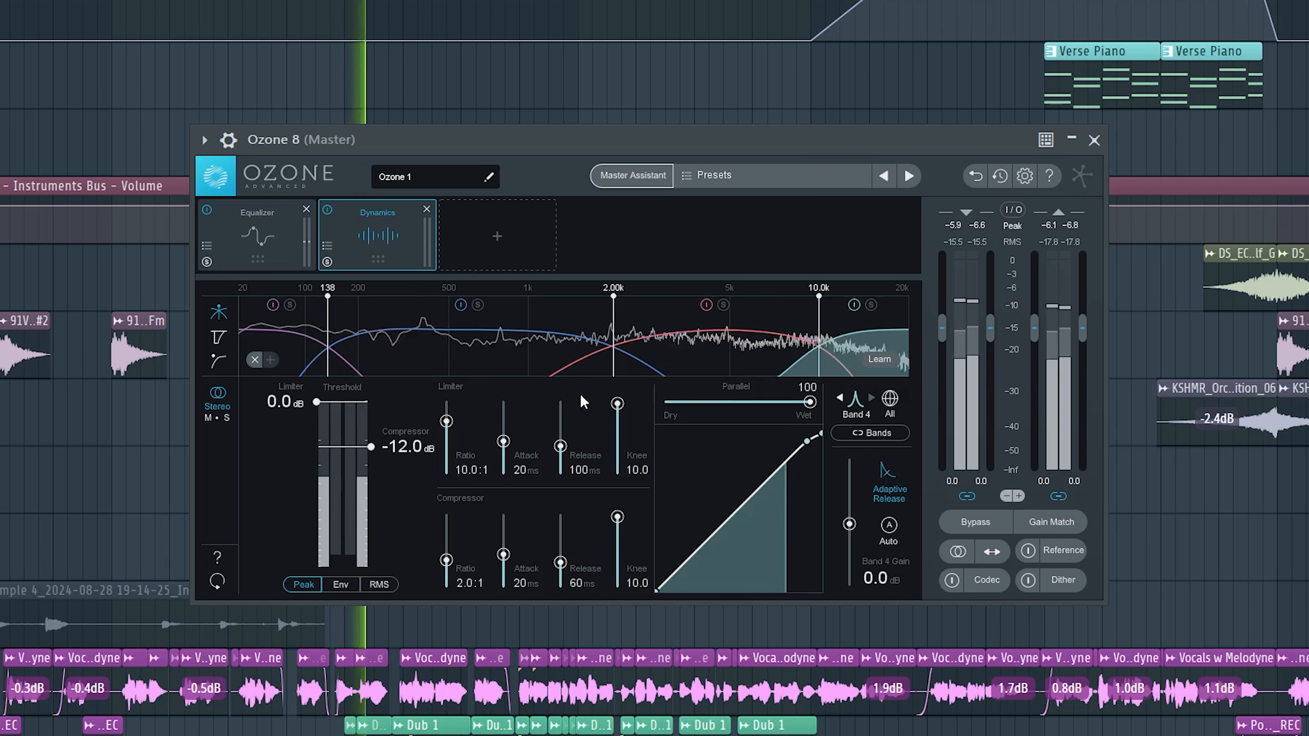
key("space")
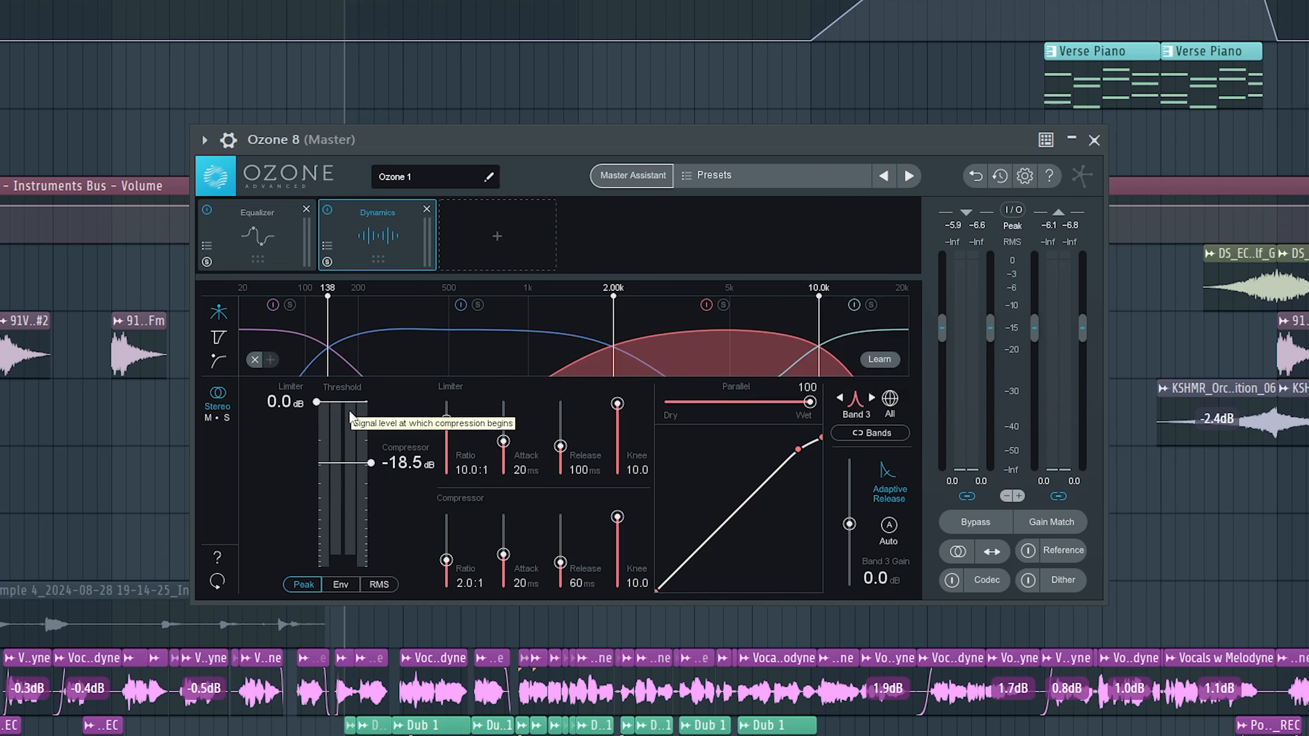
key("space")
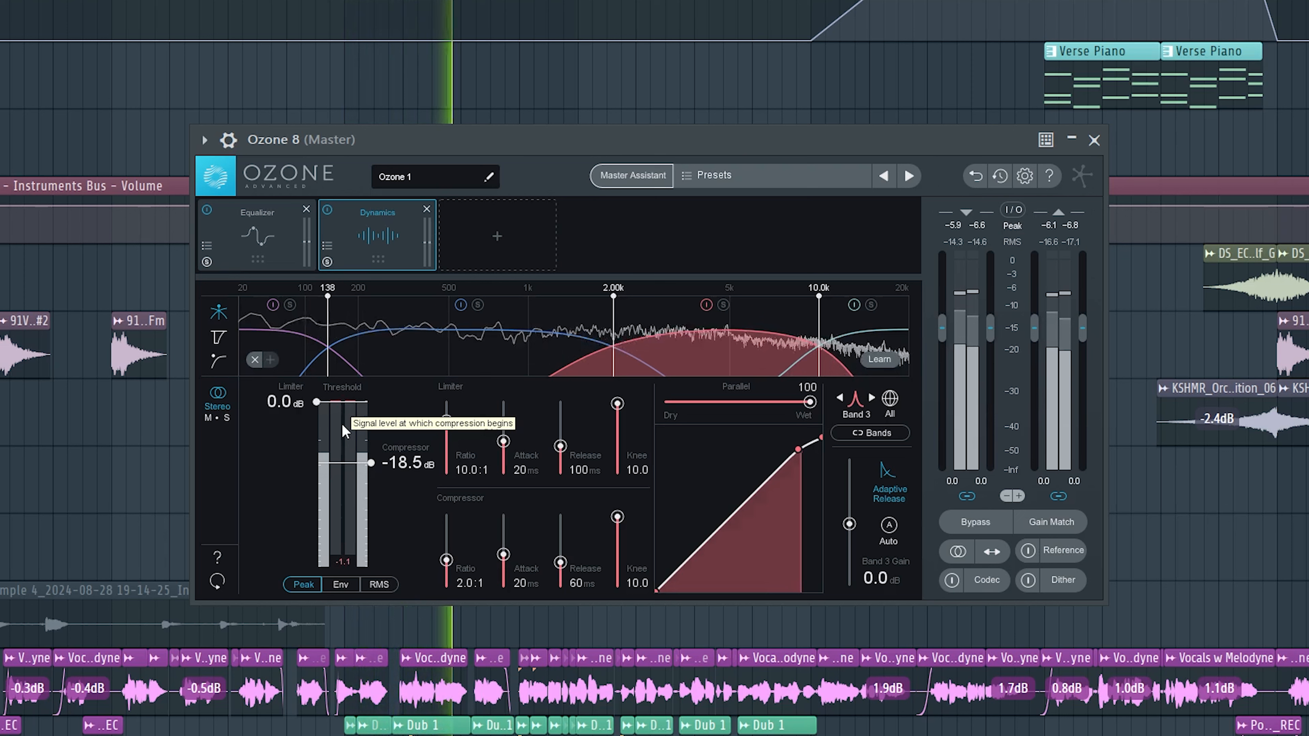
key("space")
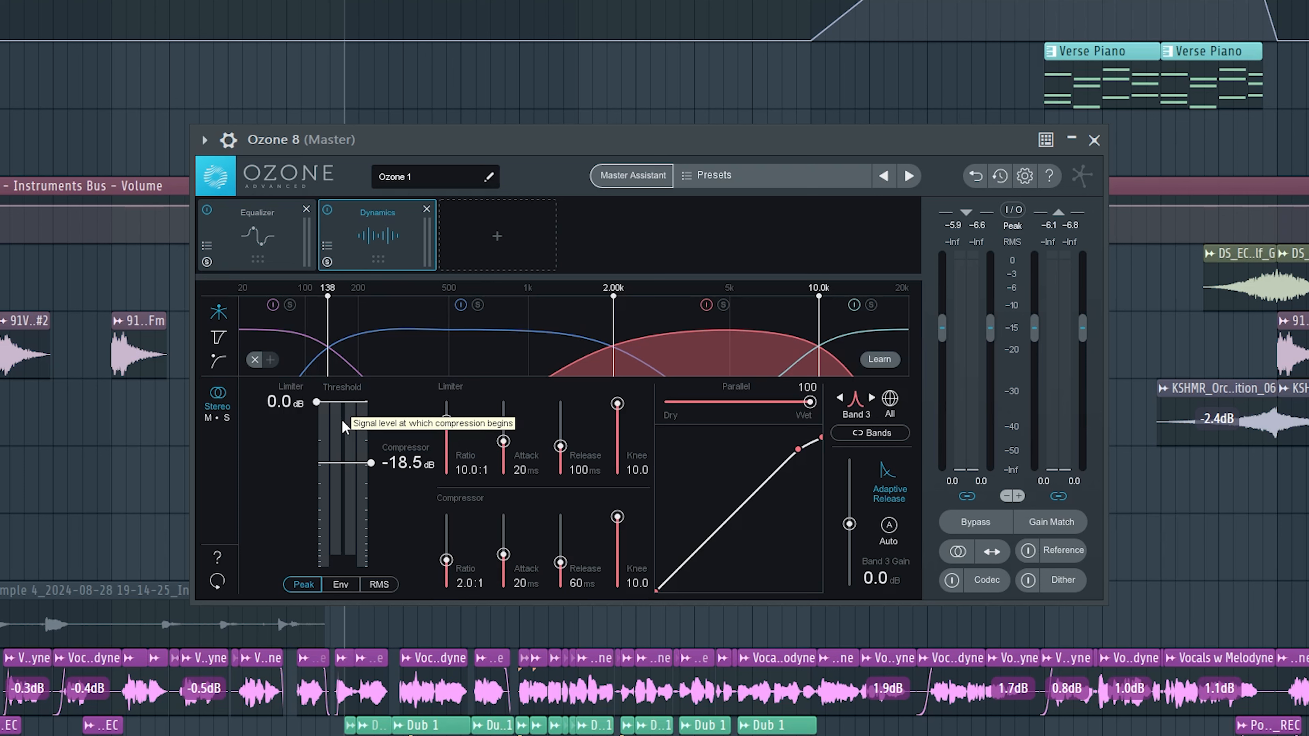
Step: Set Dynamics Band 4's limiter threshold to -0.3 dB and compressor threshold to -24.1 dB
left_click(856, 342)
left_click_drag(316, 402, 373, 478)
key("space")
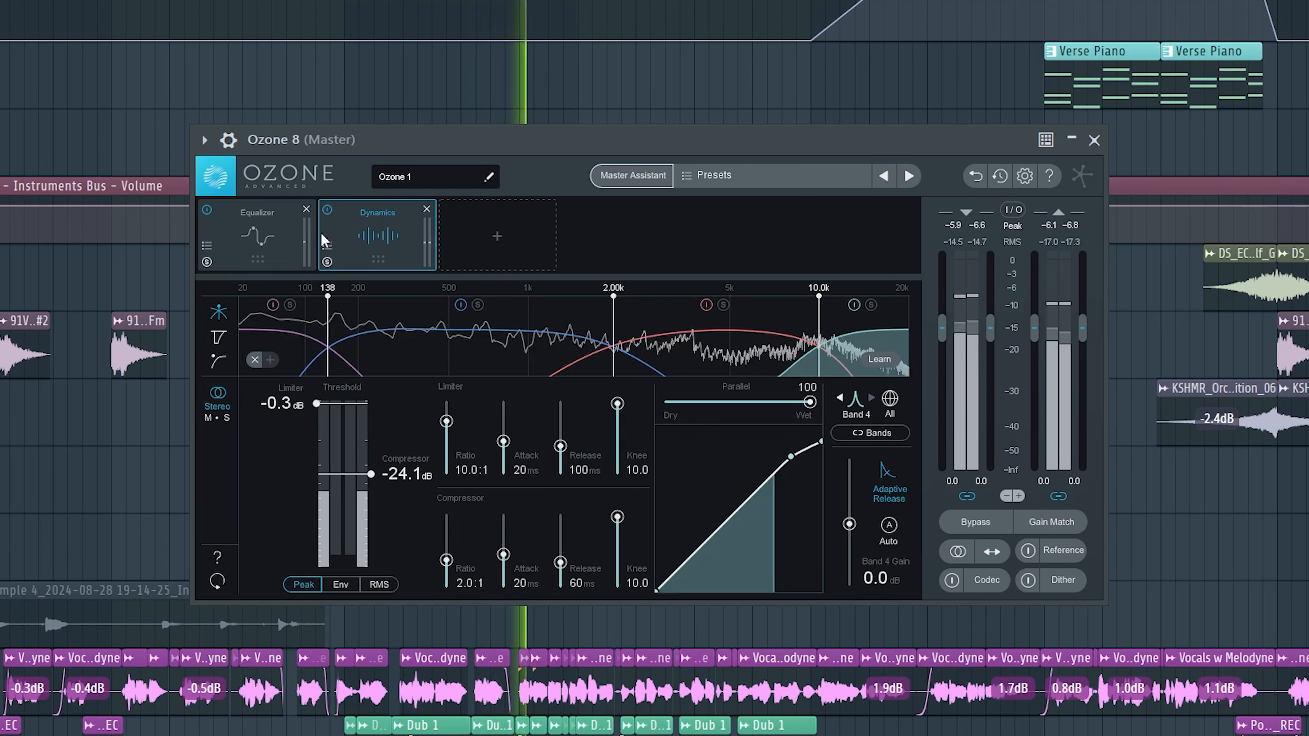
Step: Compare the song with the Dynamics module bypassed and active
left_click(328, 210)
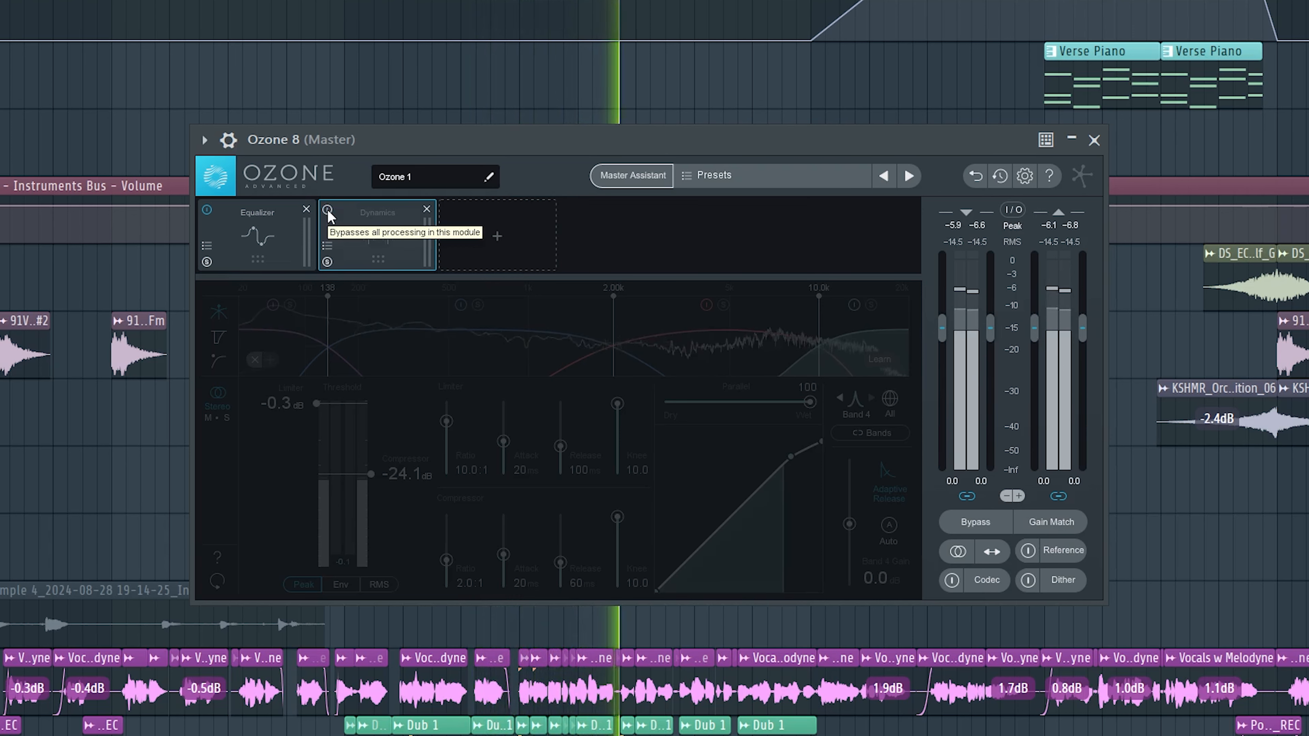
left_click(328, 210)
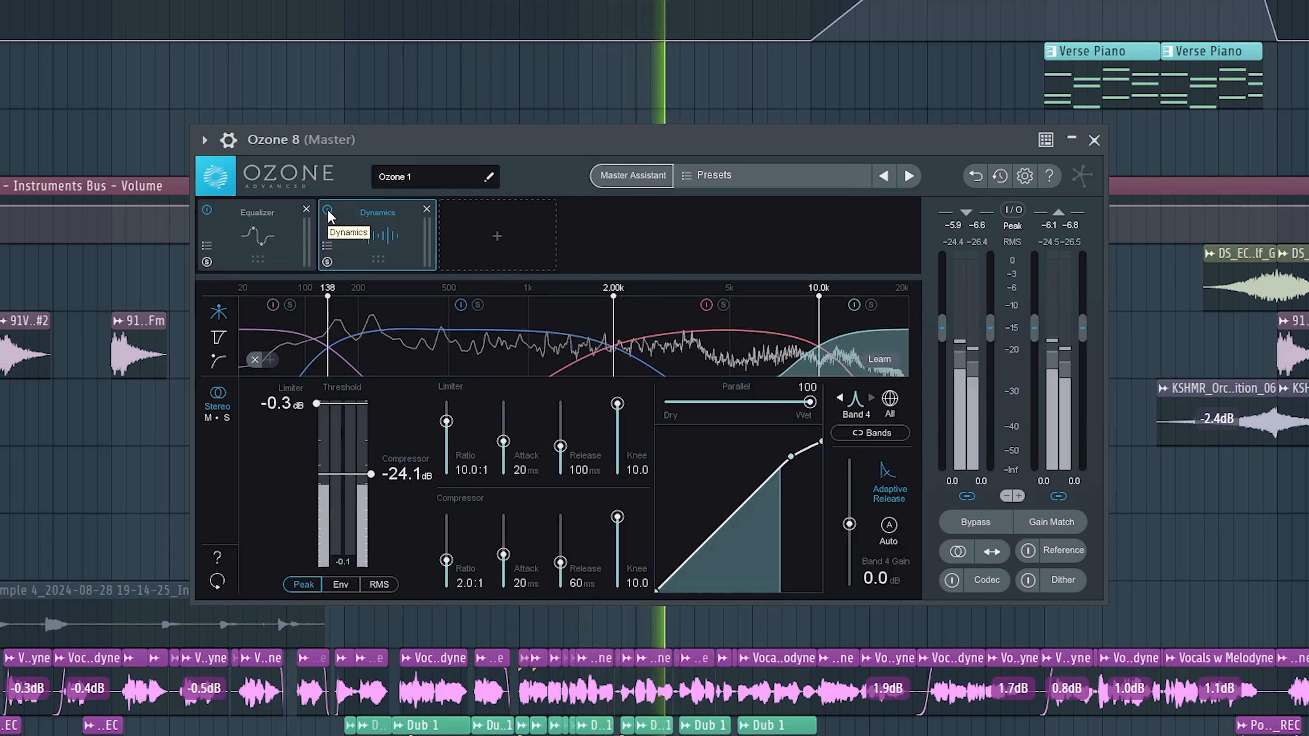
key("space")
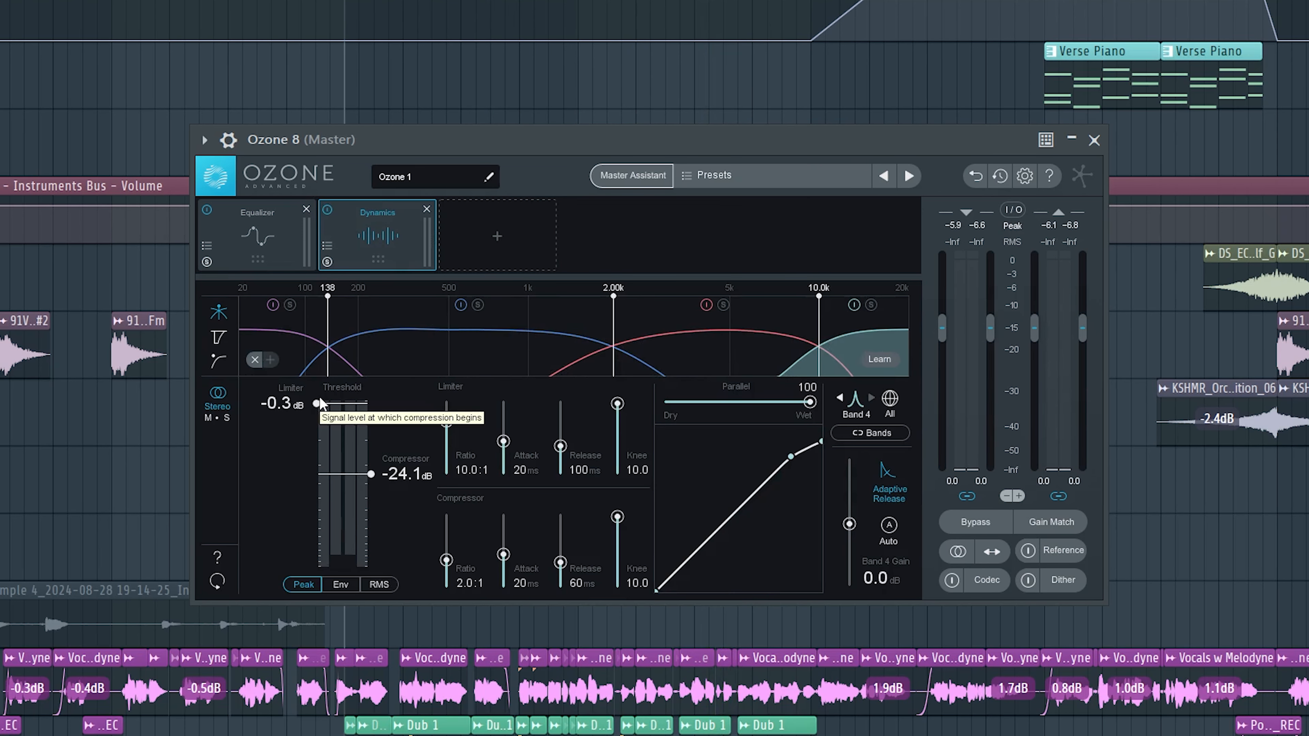
Step: Try a slightly higher Band 4 gain in the Dynamics module and reset it to its default
left_click_drag(851, 520, 852, 512)
left_click(851, 513, "ctrl")
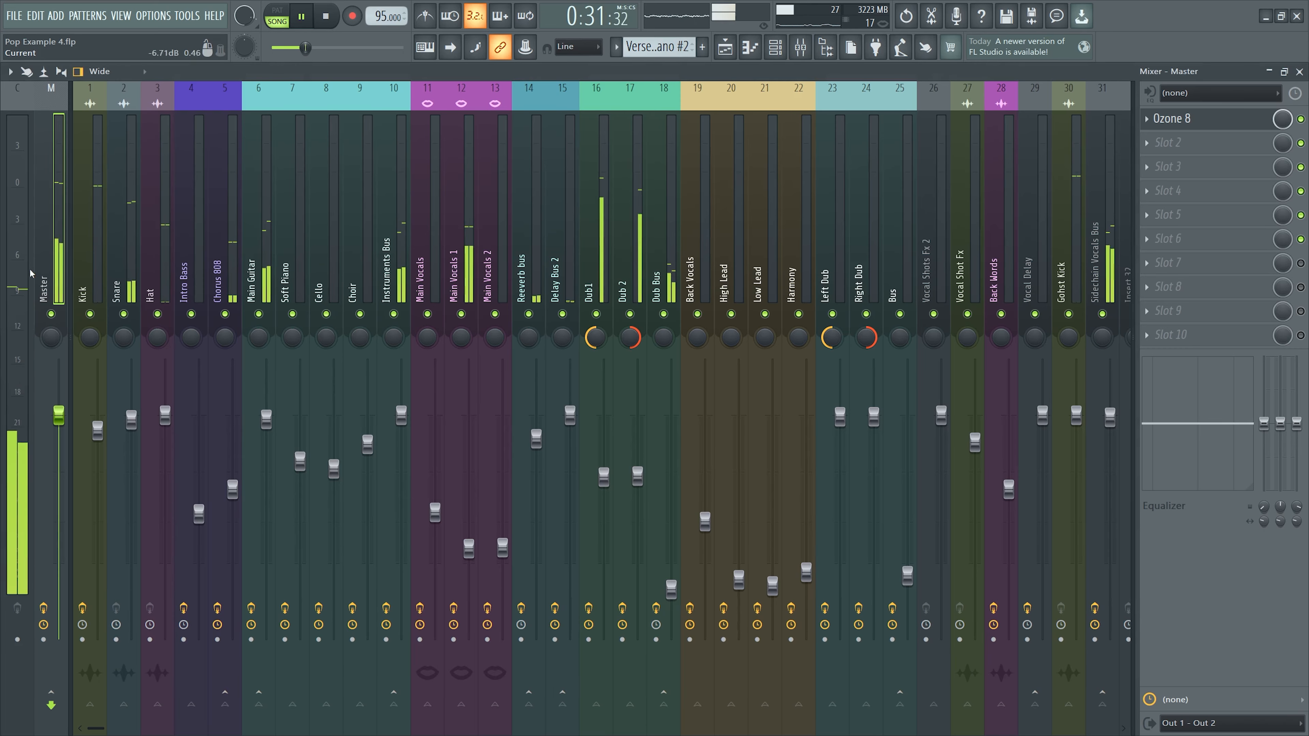
Step: Stop playback and add an Imager module after Dynamics in the signal chain
key("space")
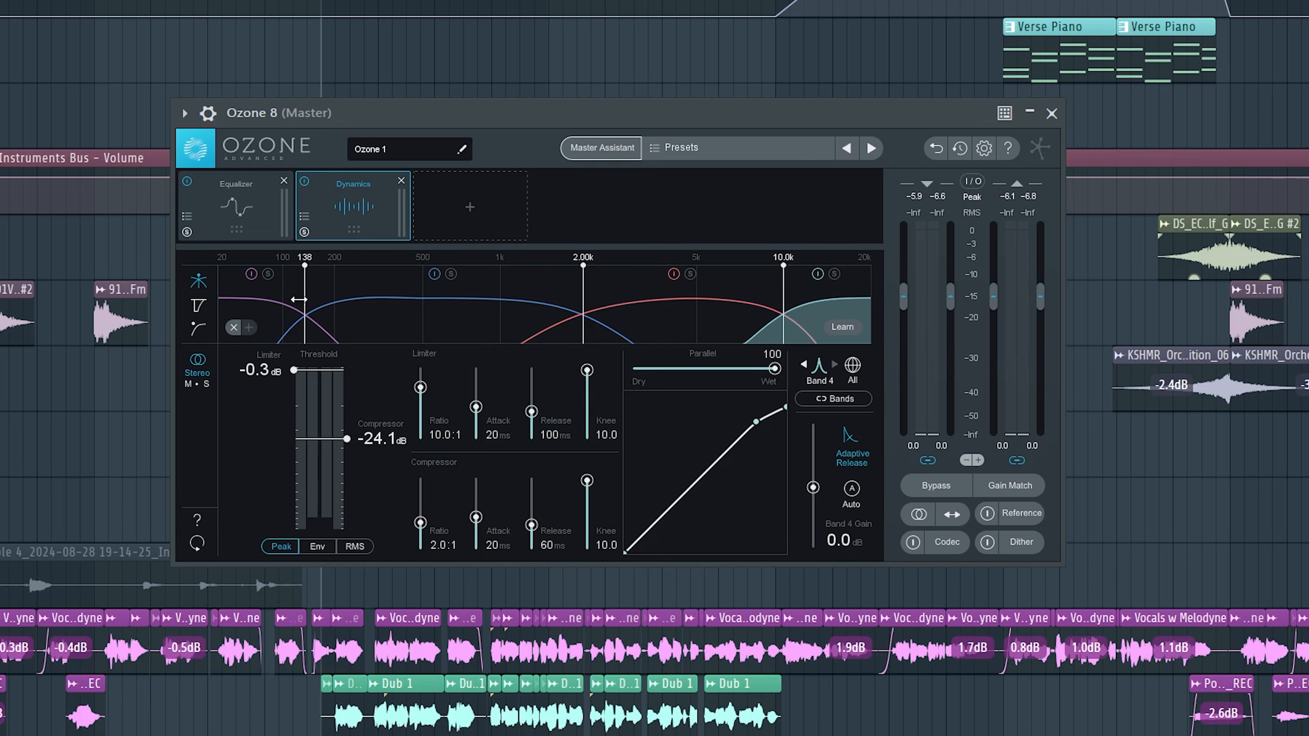
left_click(267, 276)
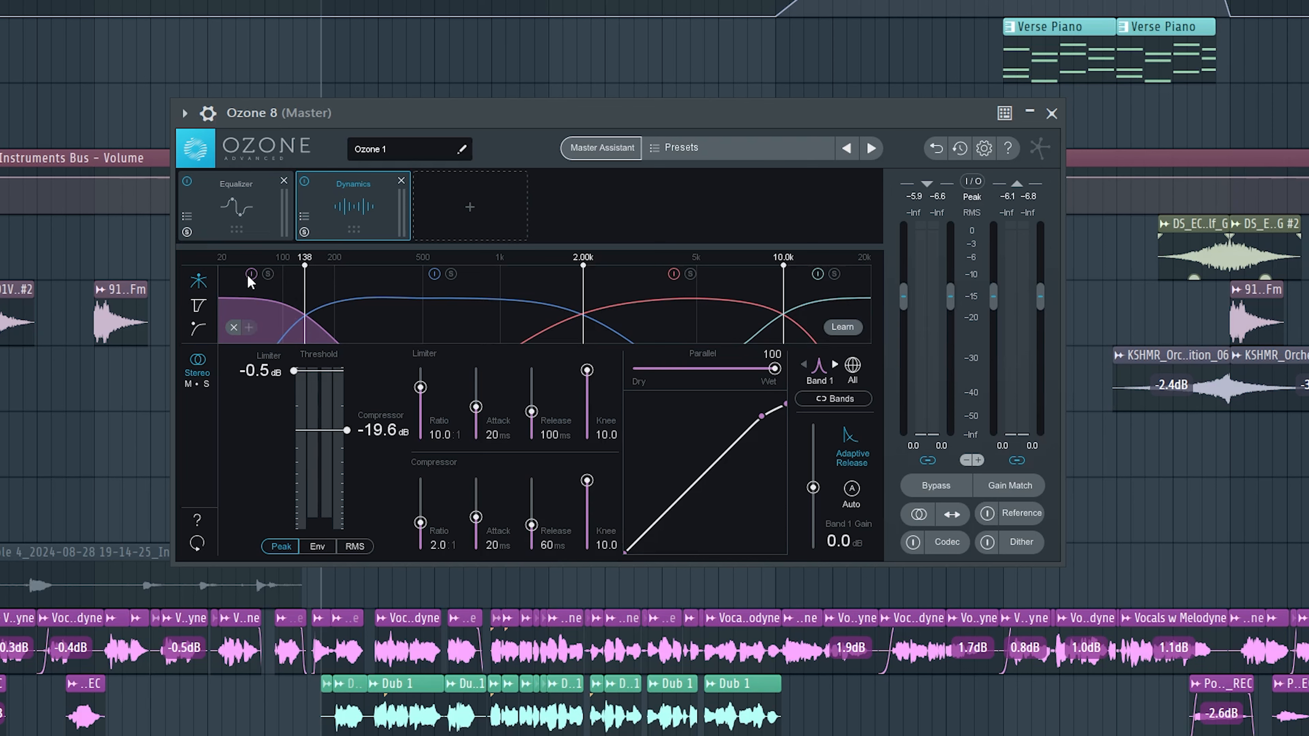
left_click(454, 217)
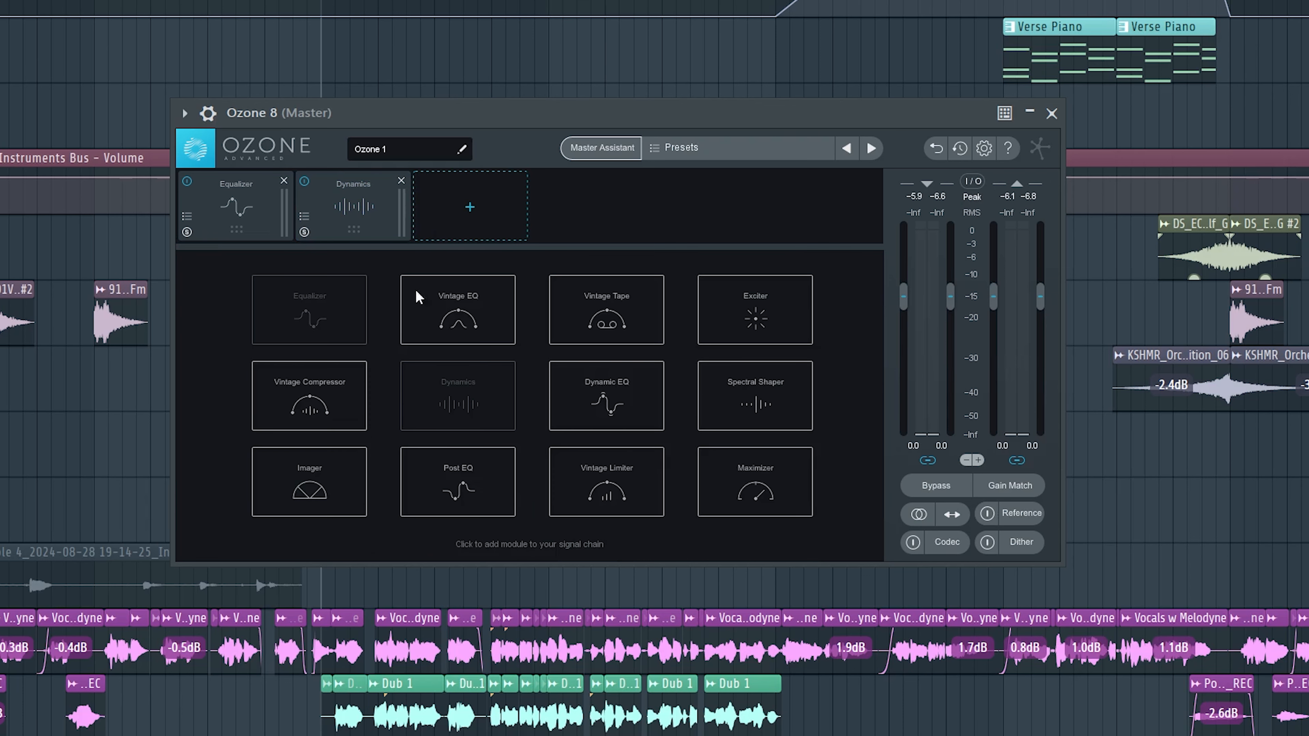
left_click(325, 477)
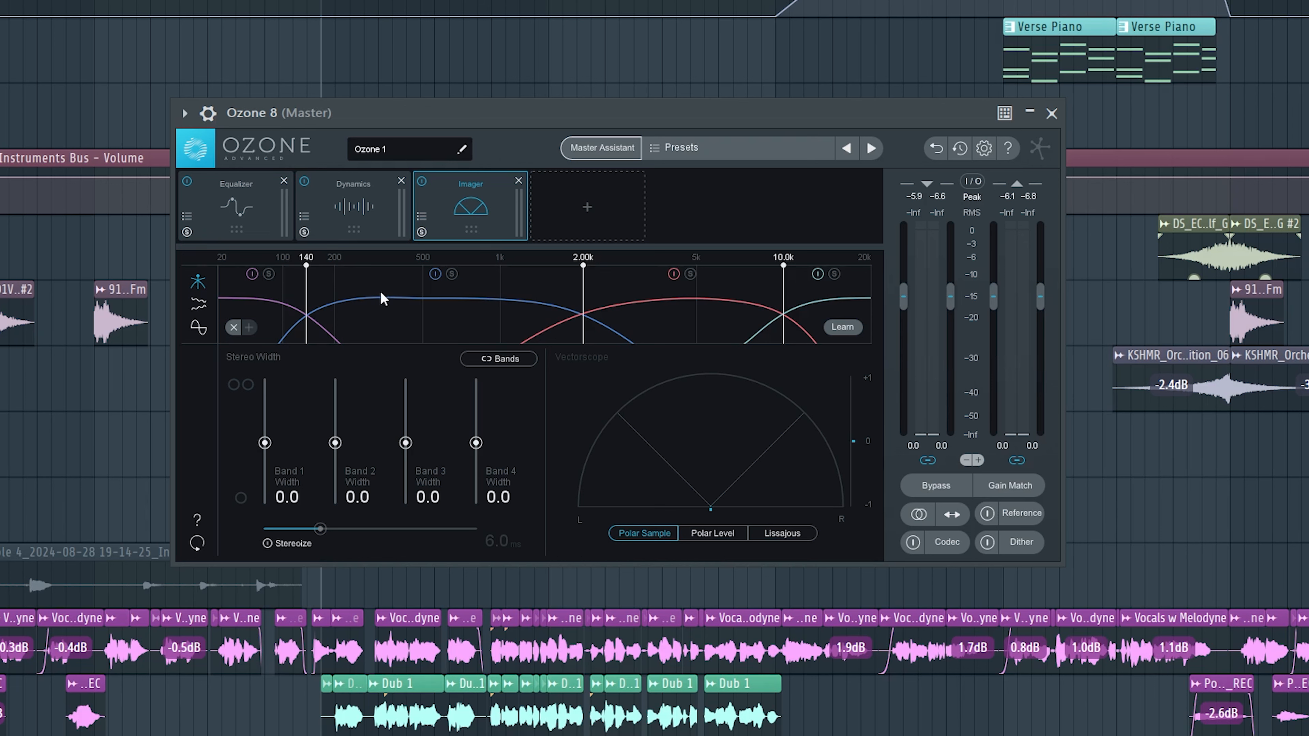
Step: Play the song and try Imager Band 4 stereo widths of 100 and 8.9
key("space")
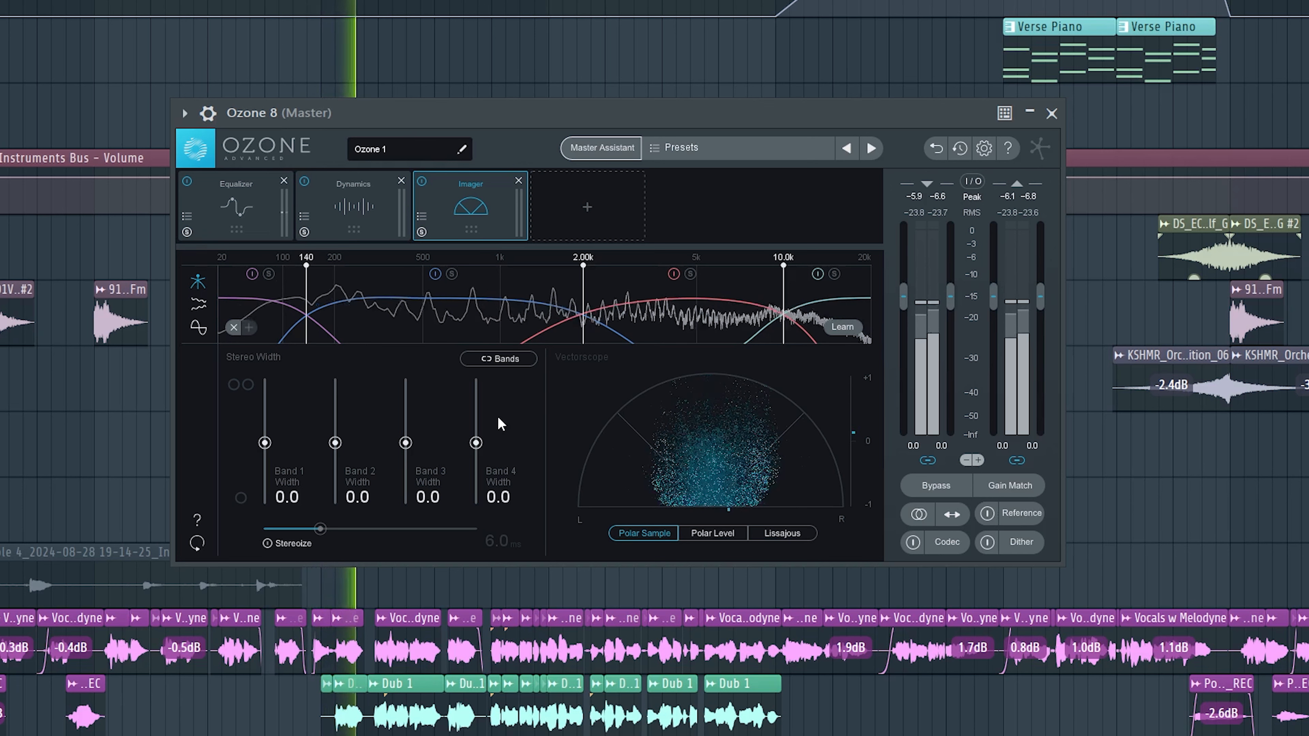
left_click_drag(476, 442, 466, 312)
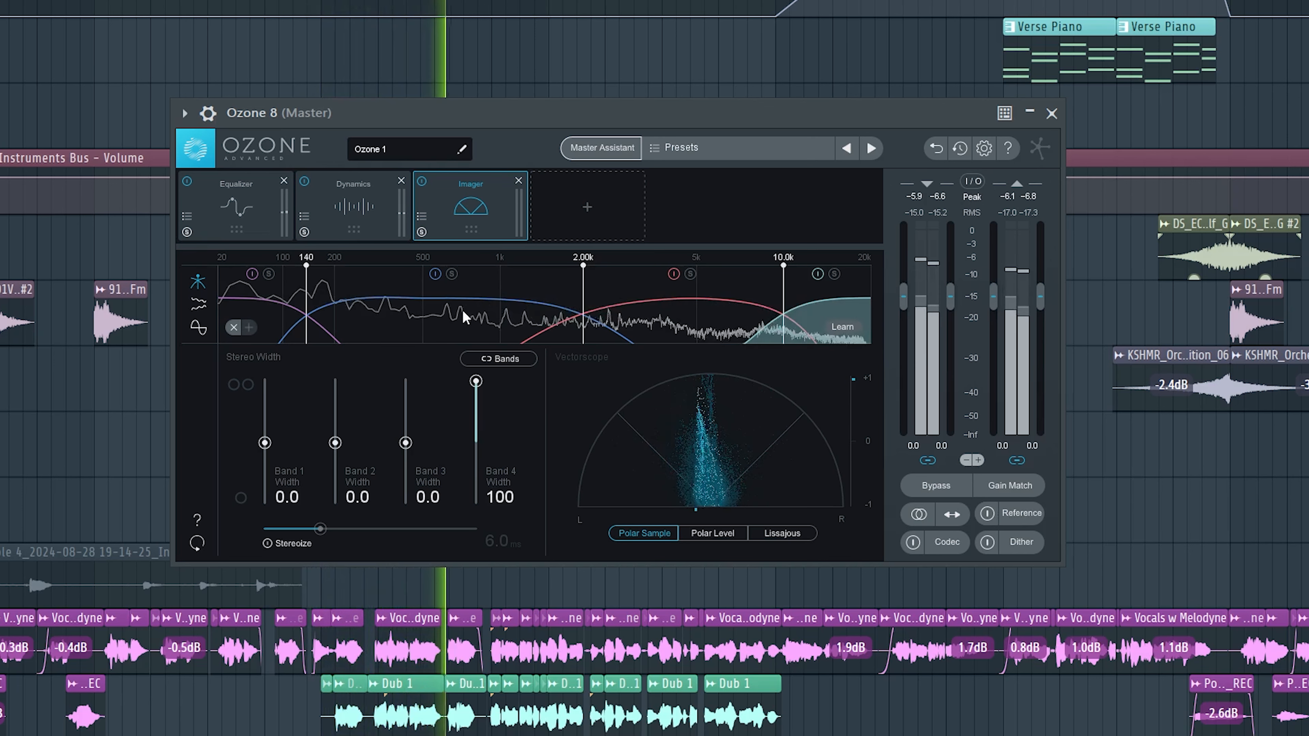
left_click_drag(475, 381, 477, 437)
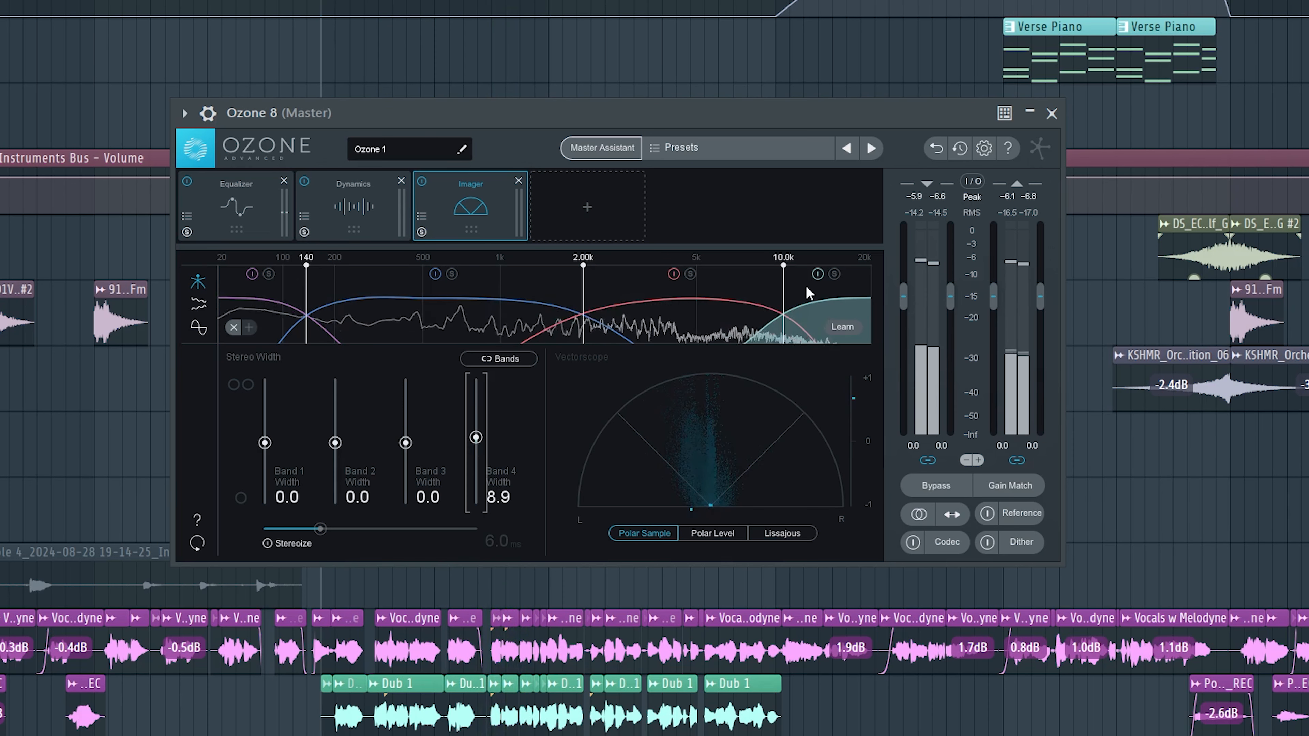
key("space")
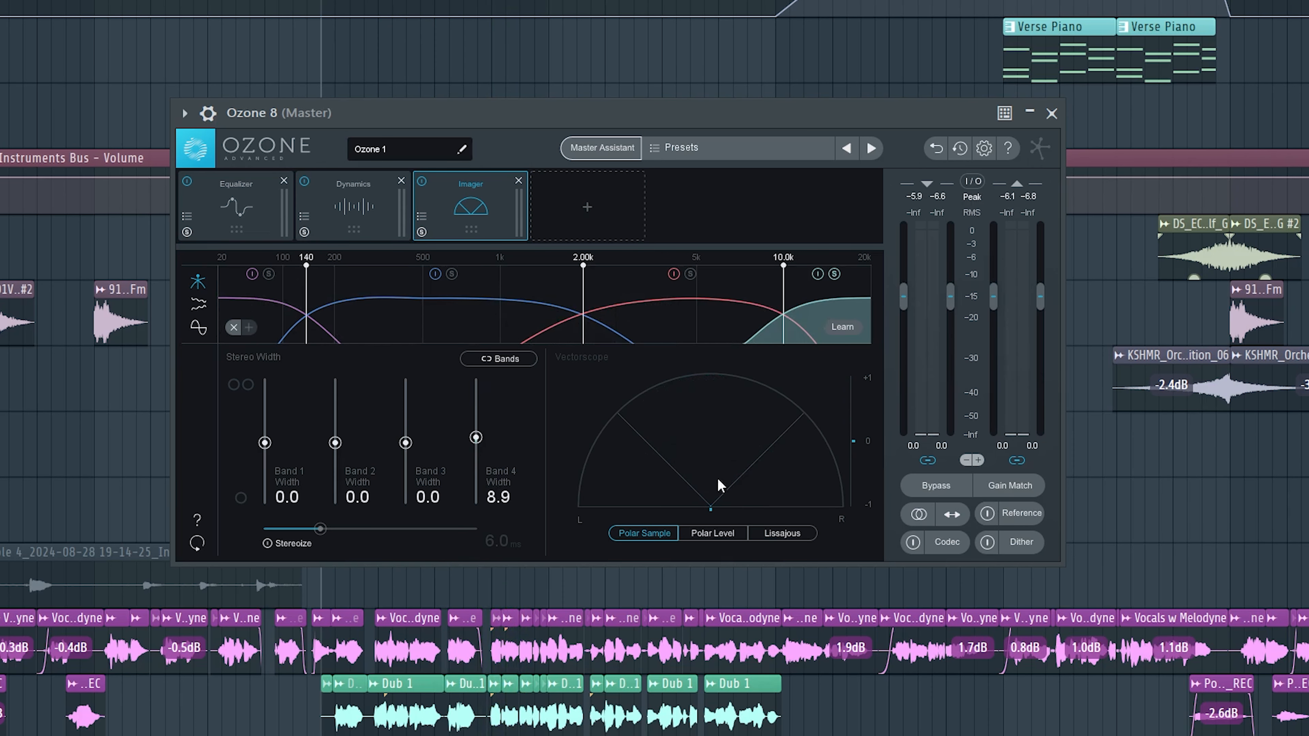
Step: Audition soloed Imager Band 4 at stereo widths of -100 and 100, ending at 6.3
left_click_drag(475, 438, 475, 446)
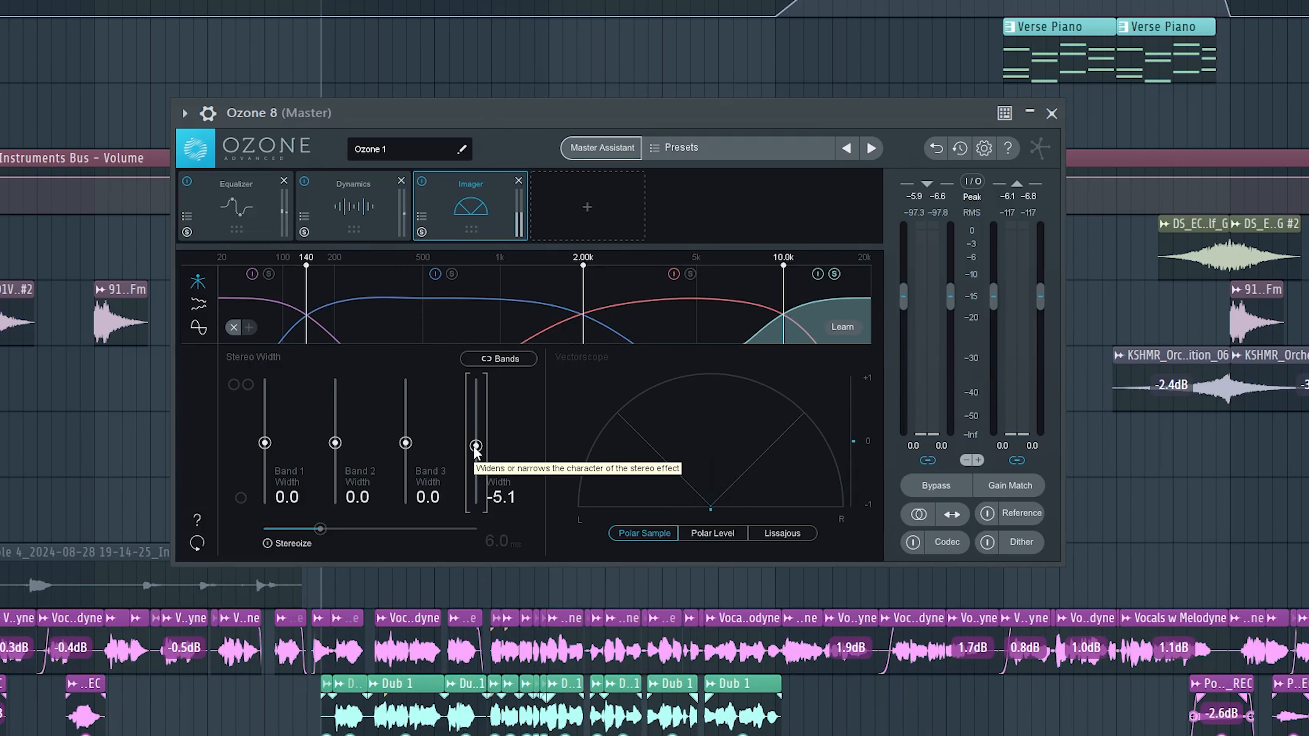
key("space")
left_click_drag(475, 447, 472, 541)
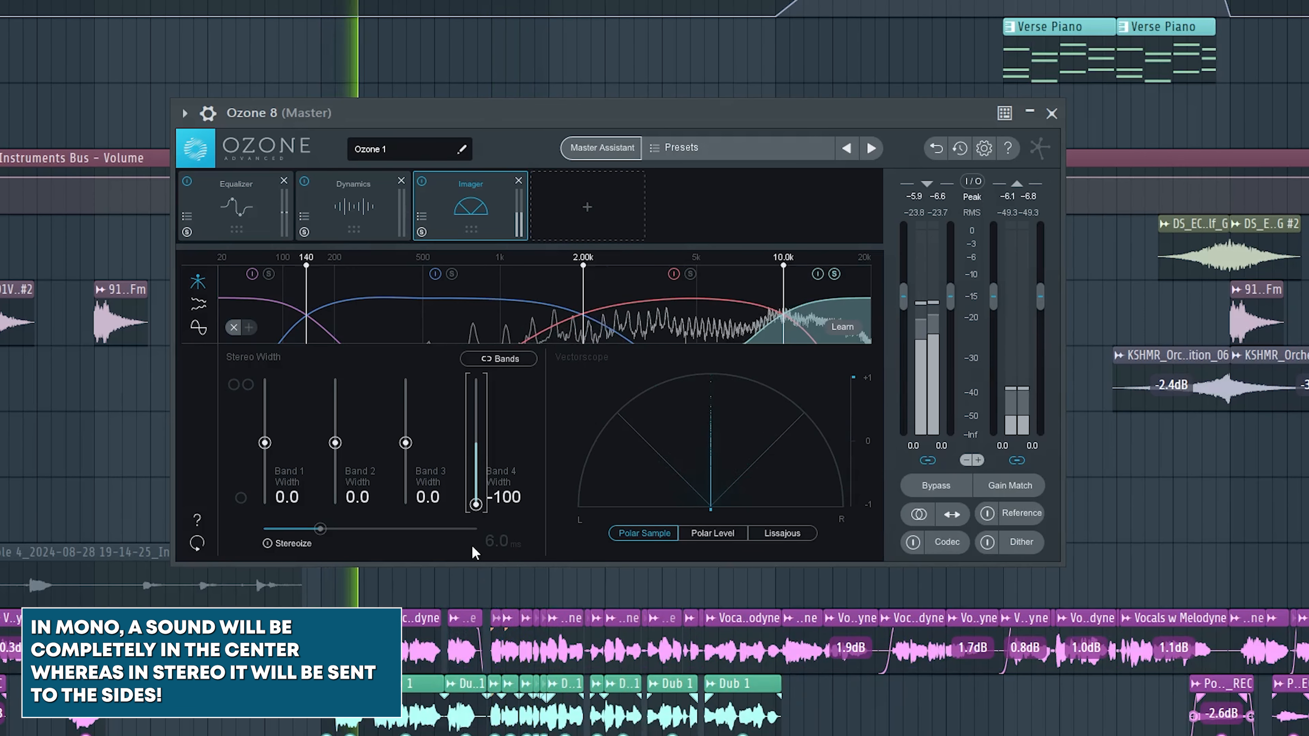
left_click_drag(476, 505, 477, 381)
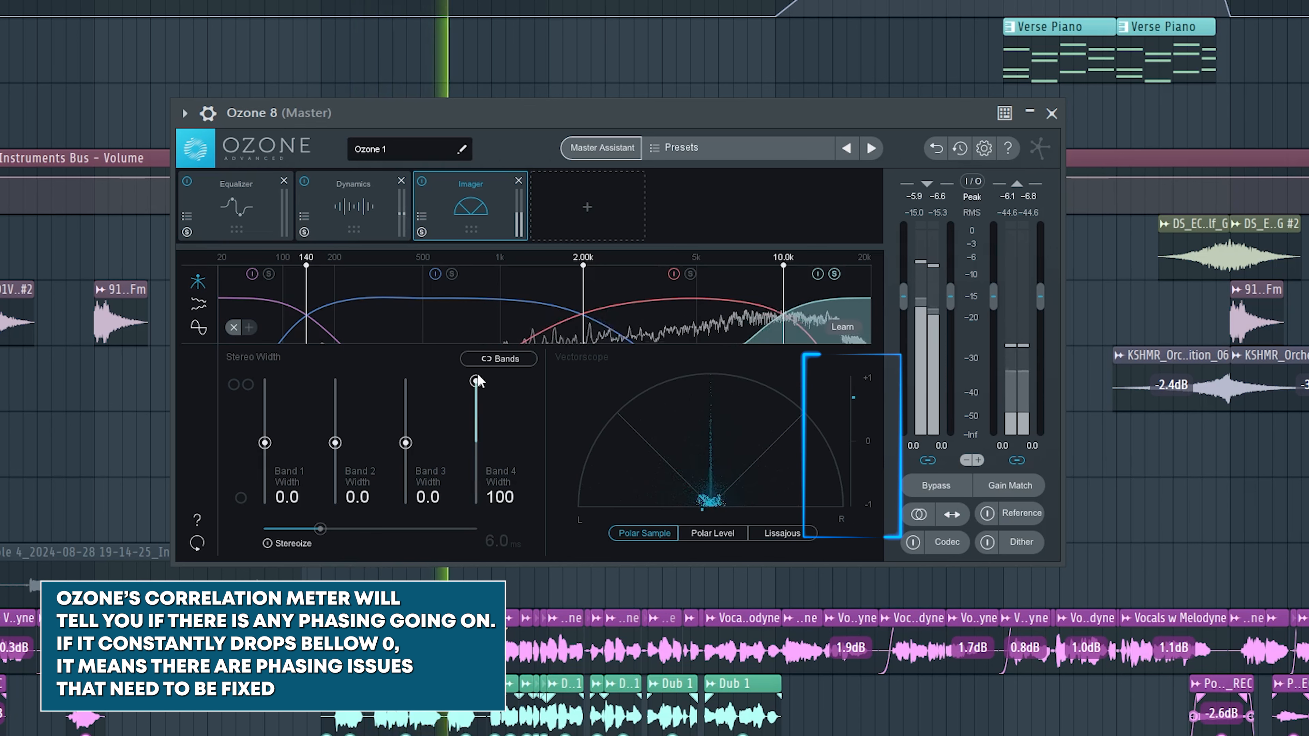
left_click_drag(476, 380, 477, 439)
key("space")
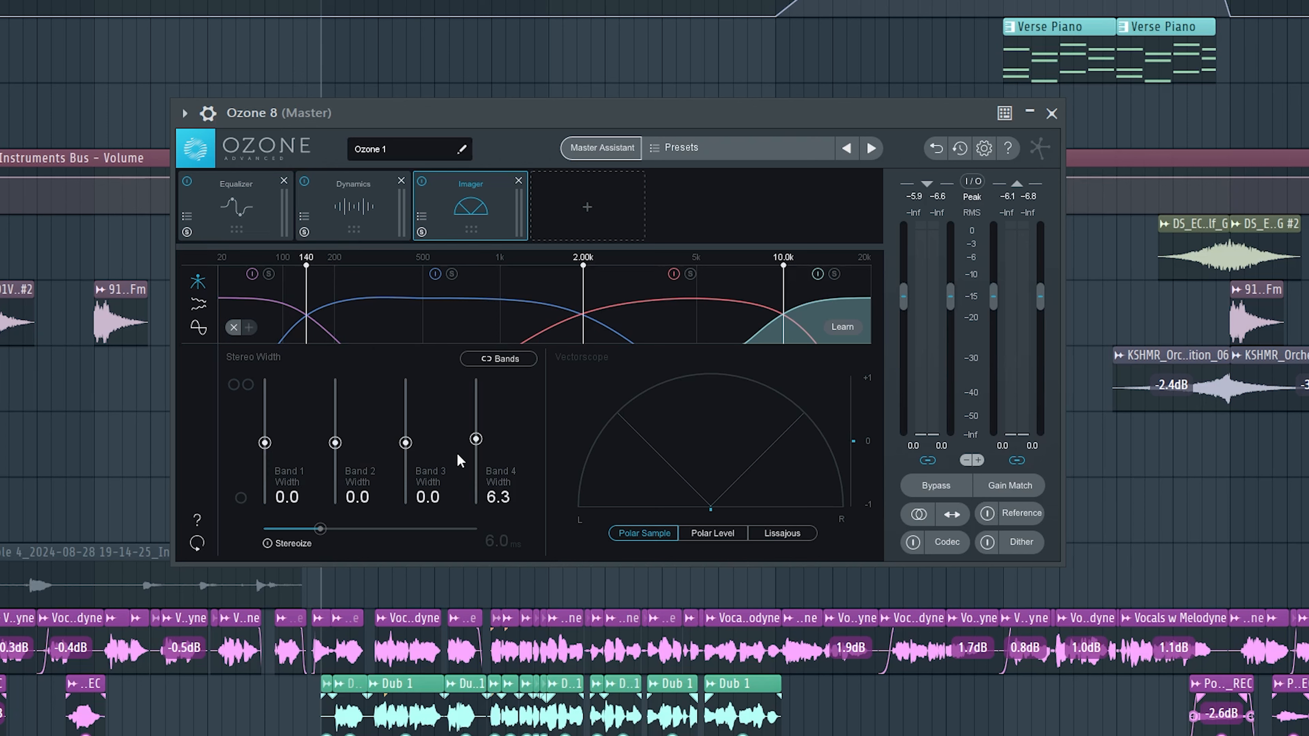
Step: Set the Imager's Band 4 stereo width to 19.0 and Band 3 to 12.7 while the song plays
key("space")
left_click_drag(476, 441, 406, 369)
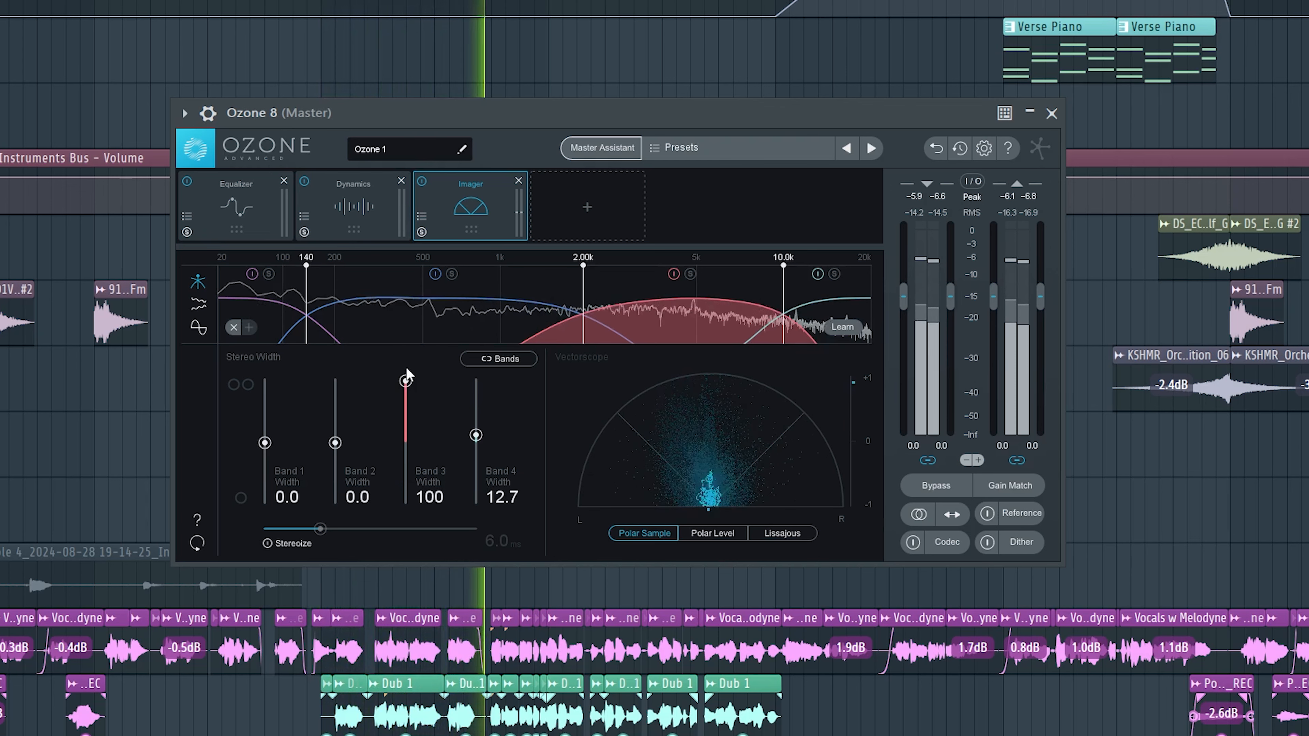
left_click_drag(406, 369, 407, 436)
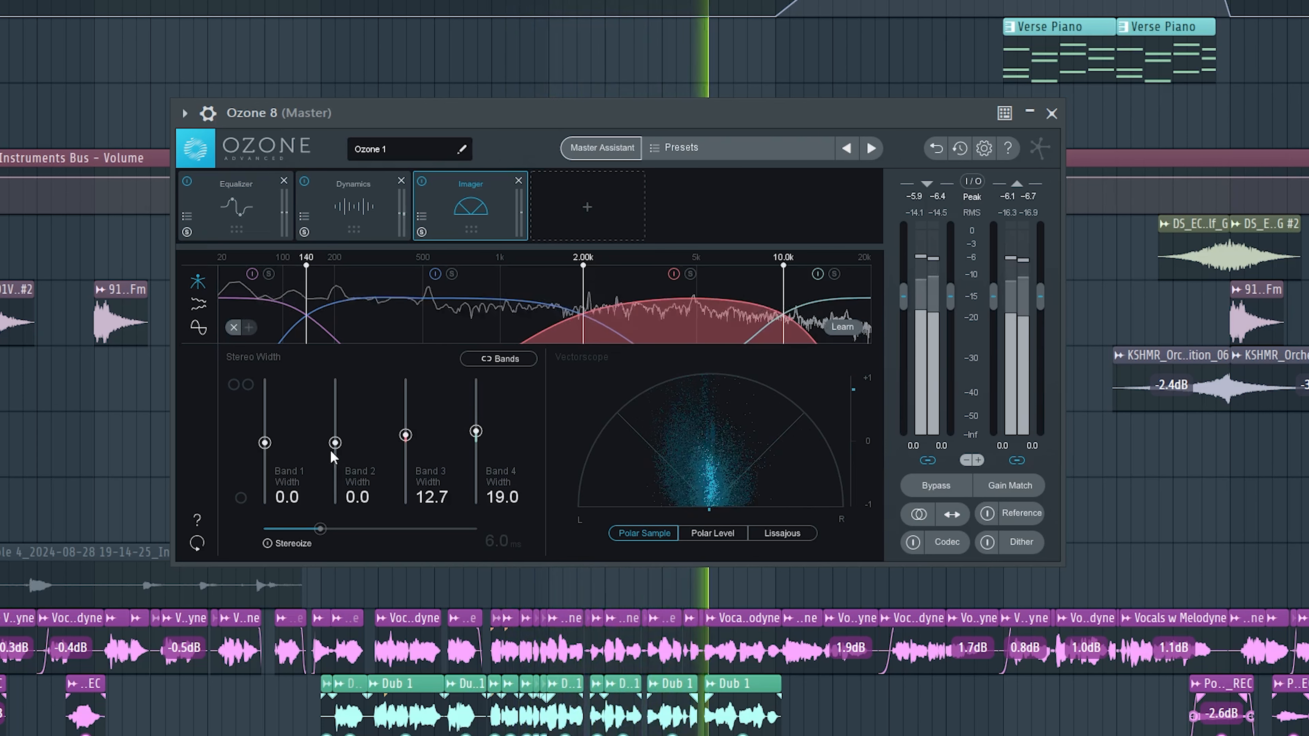
key("space")
Step: Solo Imager Band 1, try a stereo width of -100, and settle its width at -29.1
left_click(268, 275)
key("space")
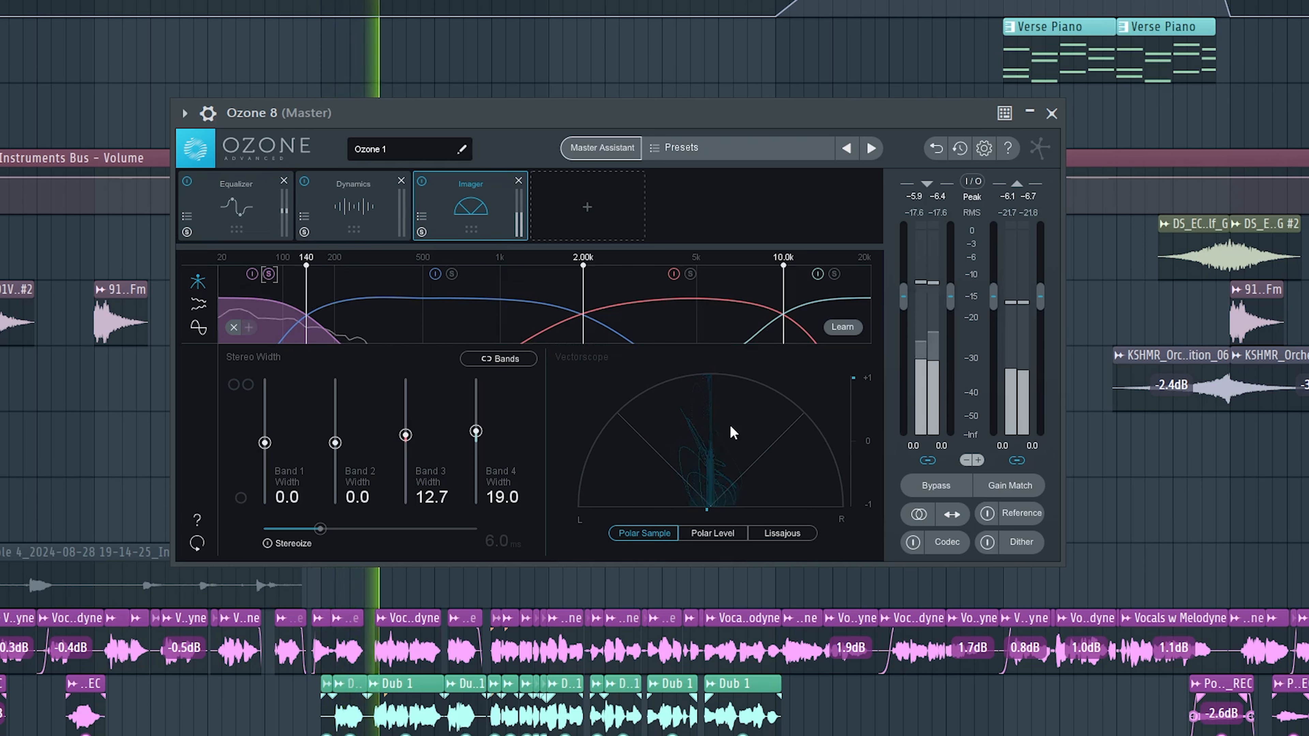
left_click_drag(265, 442, 236, 573)
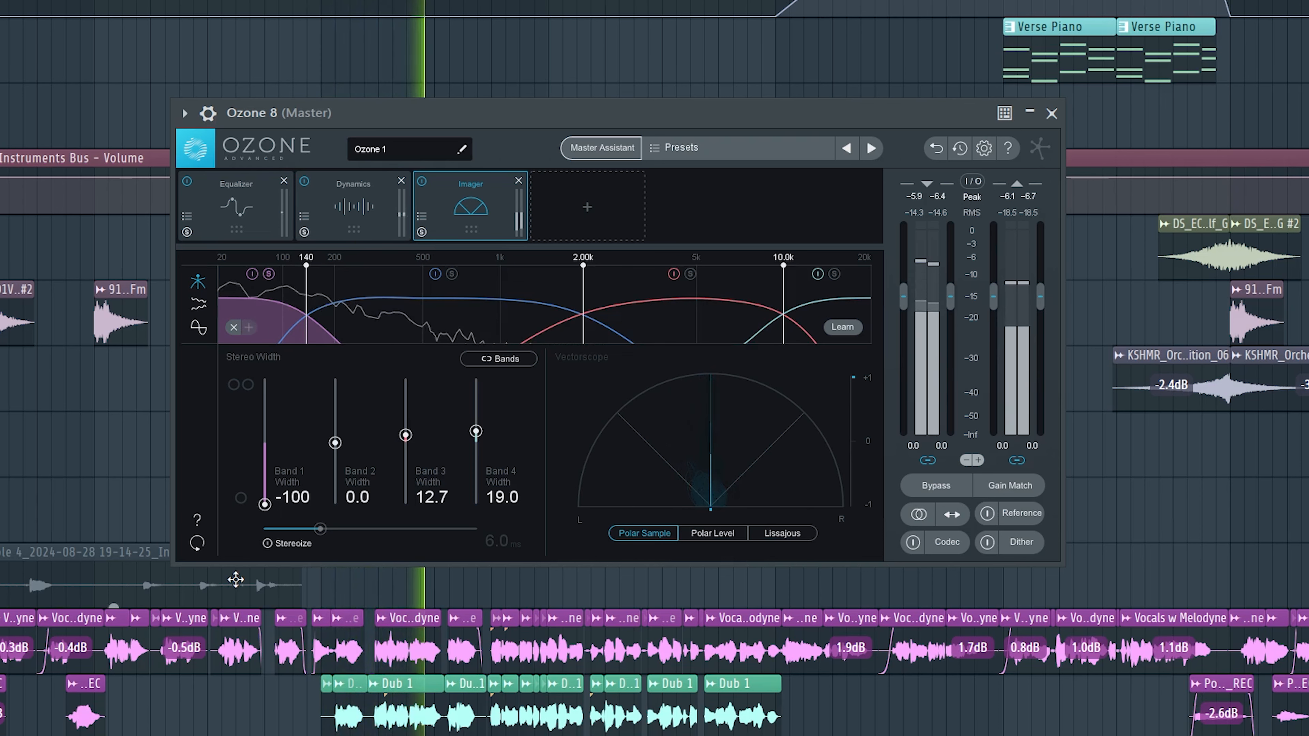
left_click_drag(264, 503, 265, 461)
key("space")
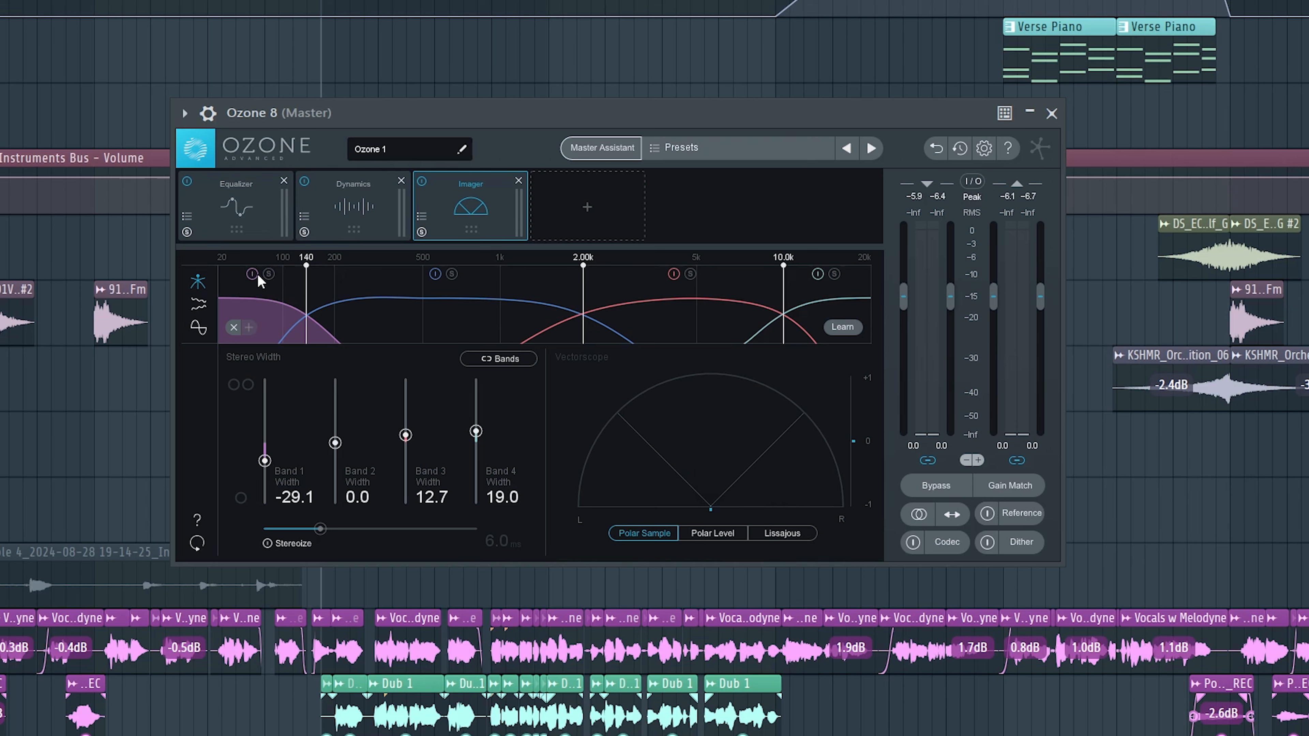
Step: Compare the song with Imager Band 1 bypassed and active
key("space")
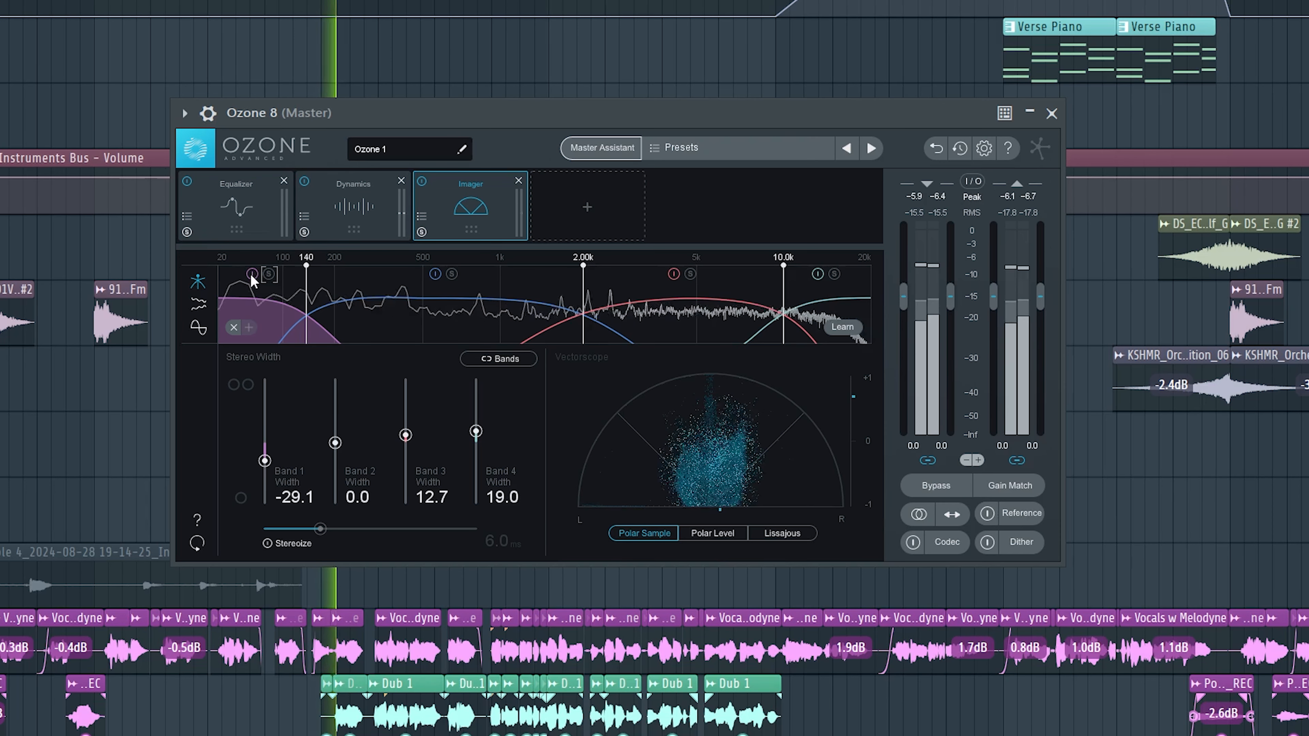
left_click(252, 274)
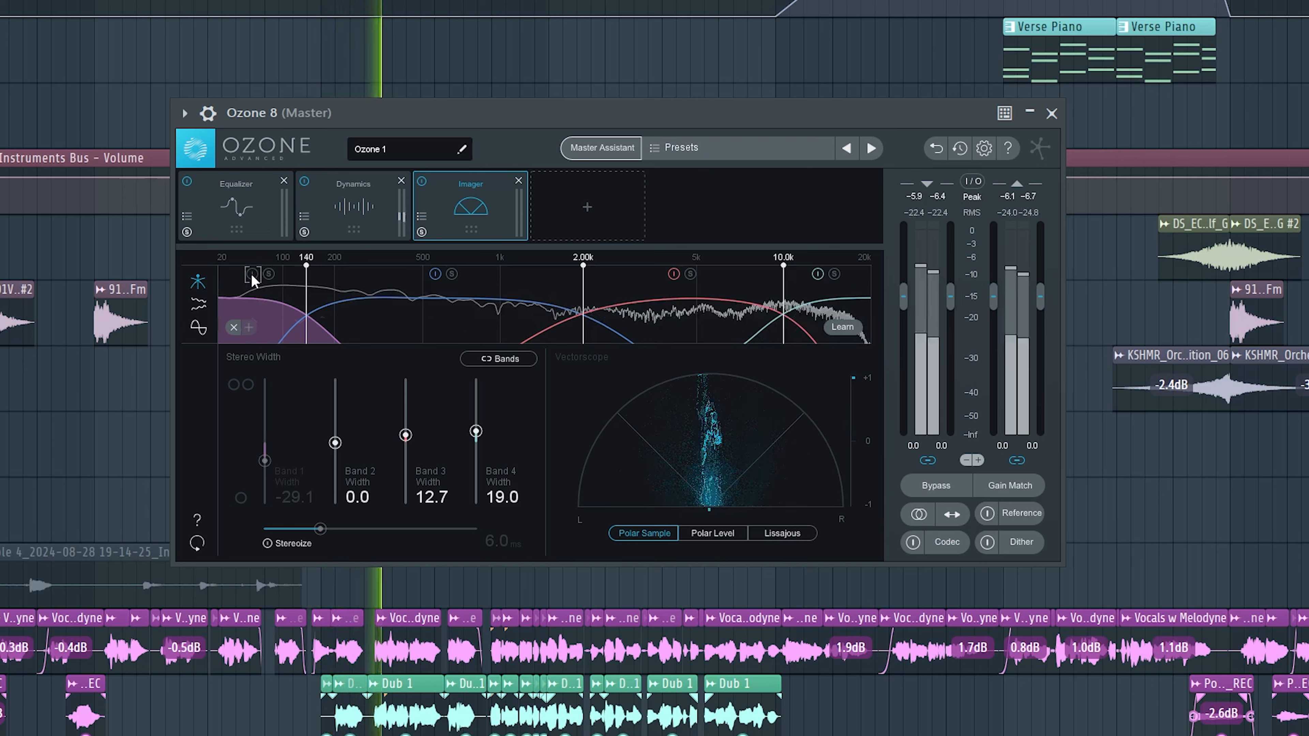
left_click(252, 274)
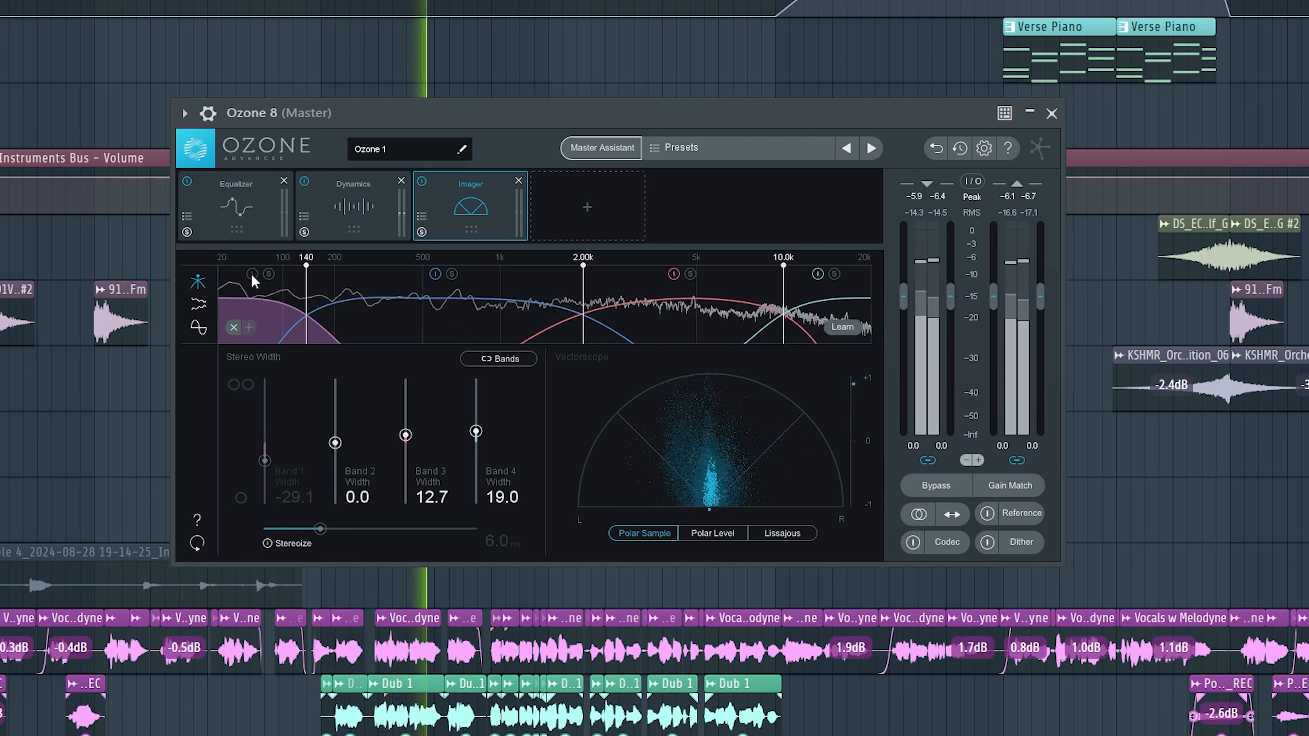
key("space")
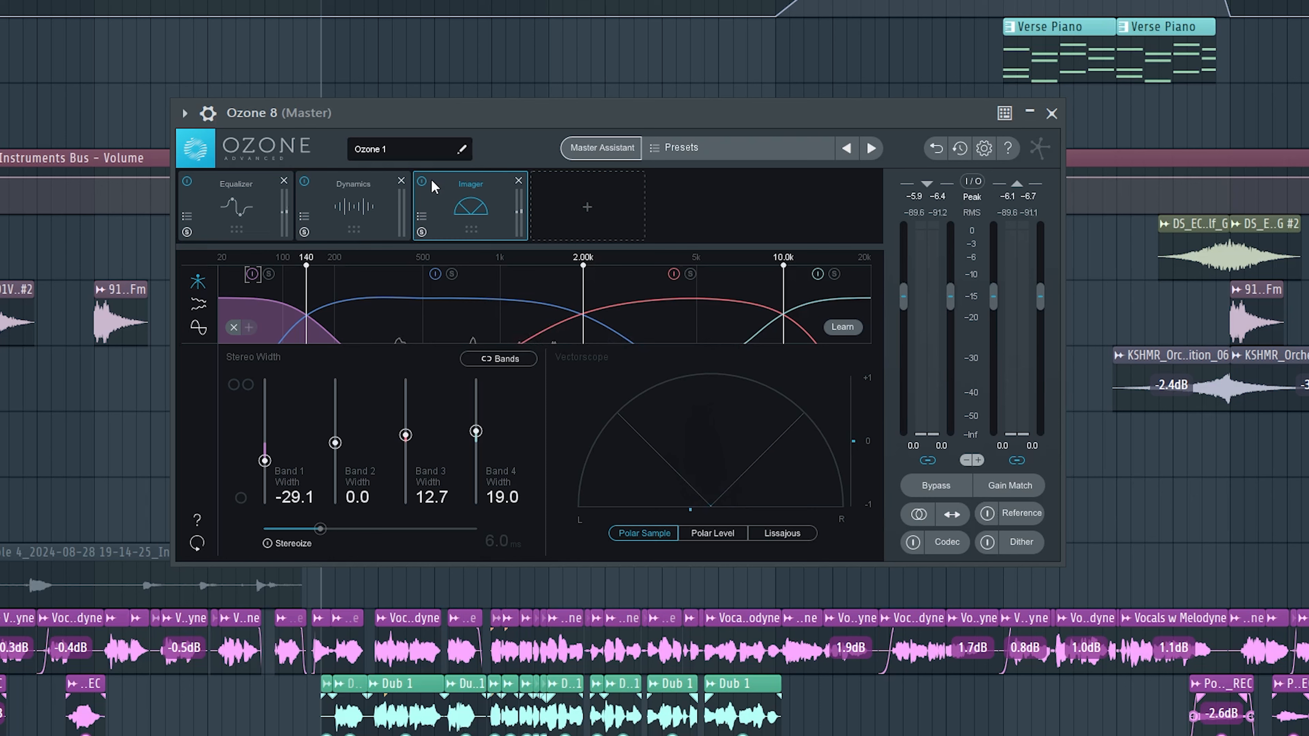
Step: Compare the song with the whole Imager module bypassed and active
key("space")
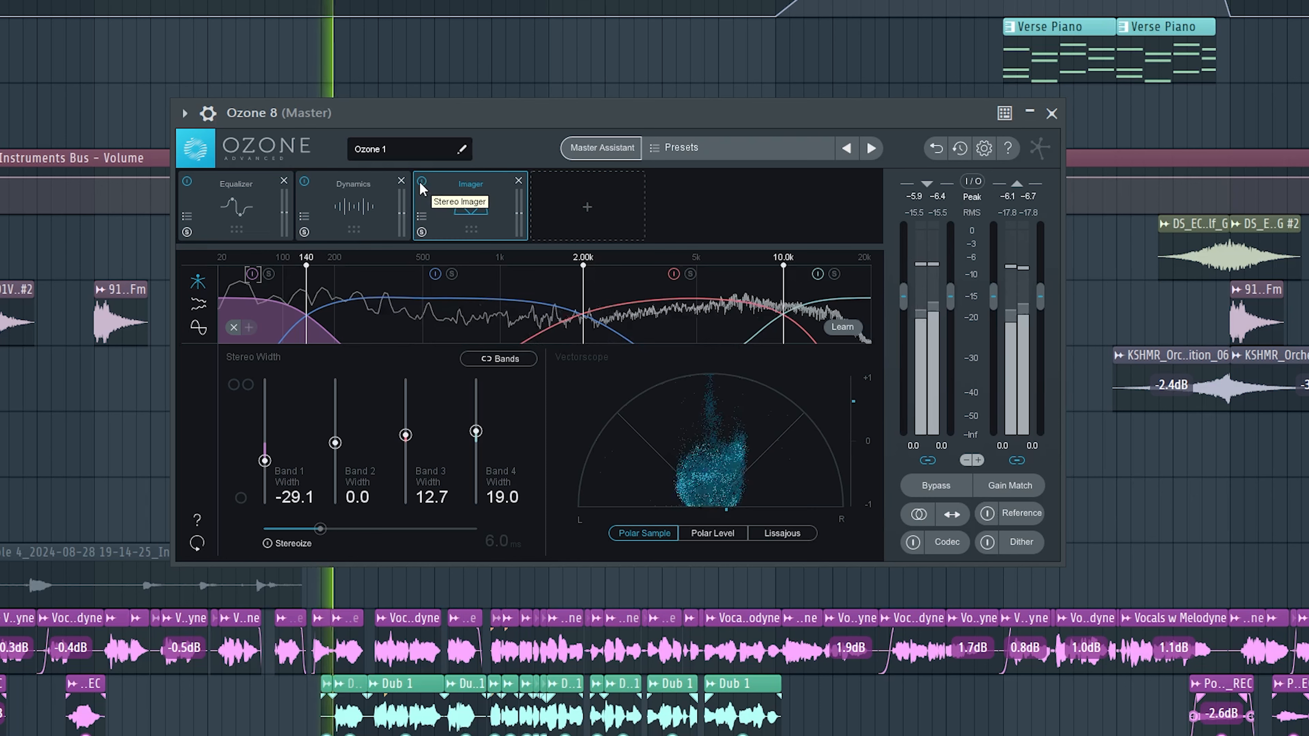
left_click(422, 181)
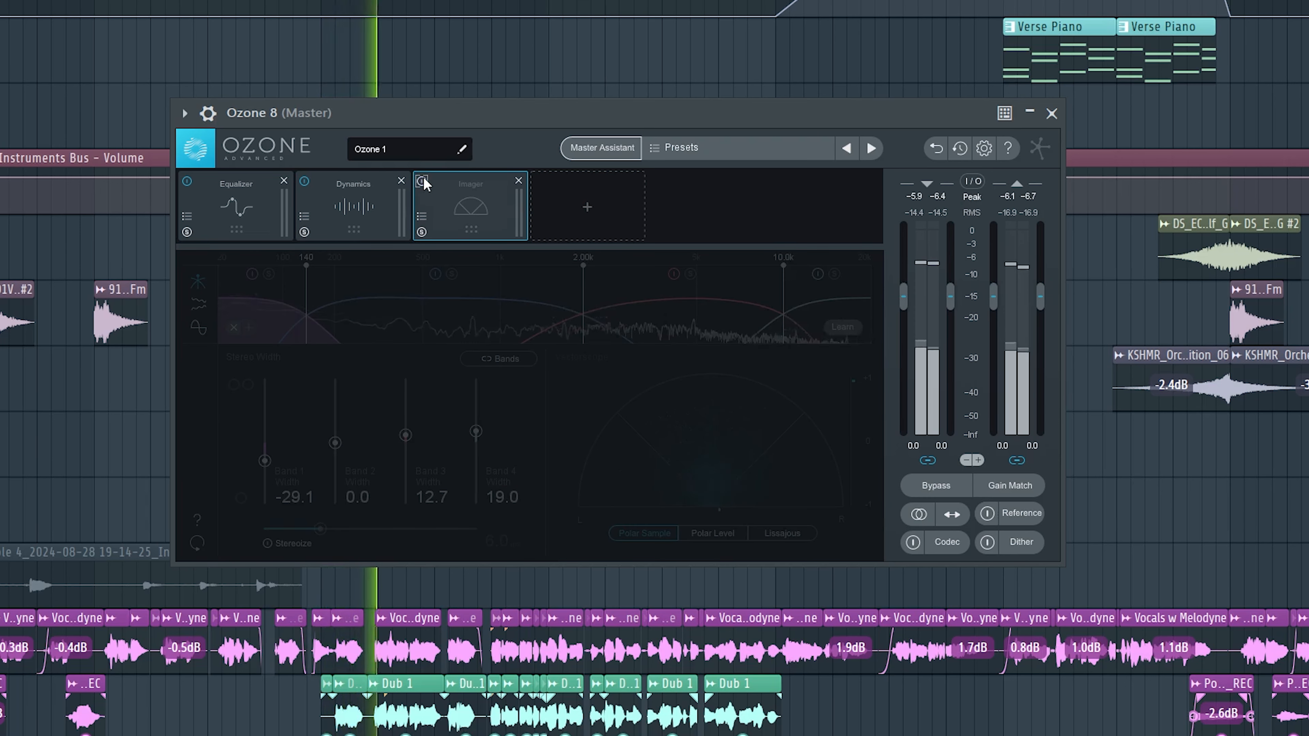
left_click(423, 182)
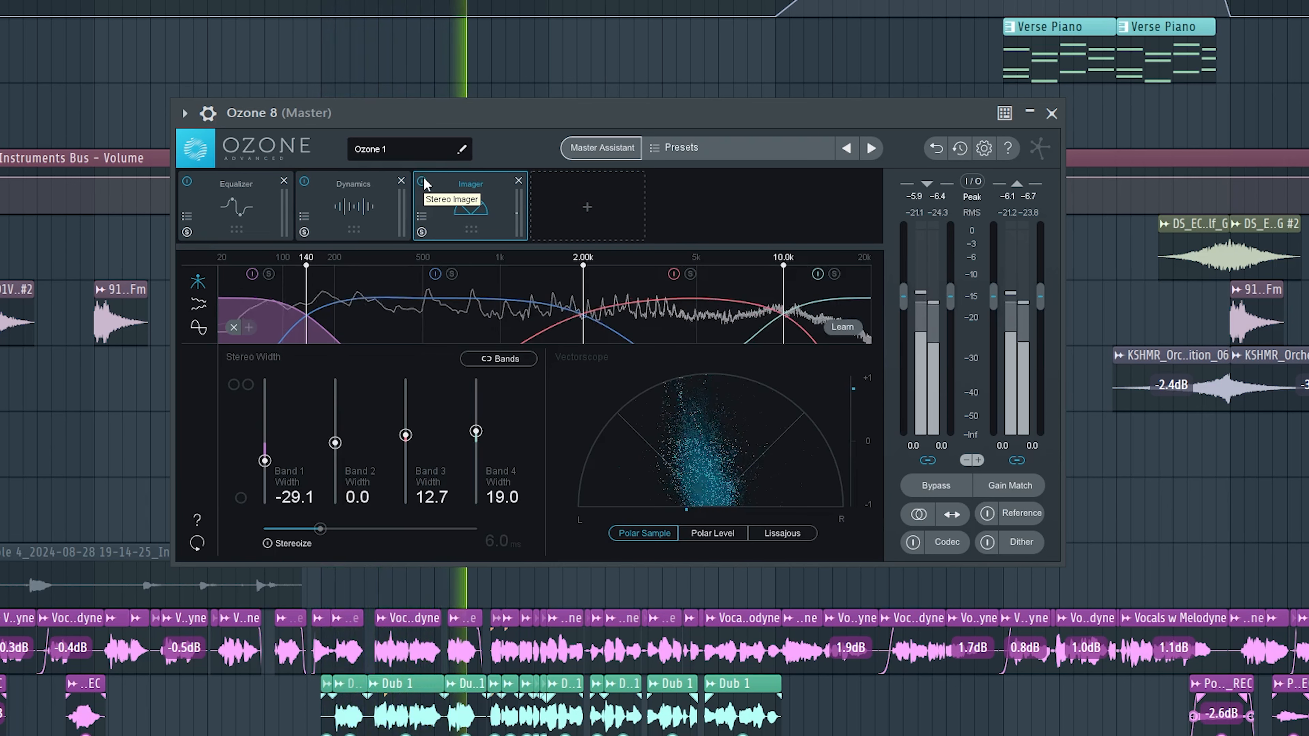
left_click(422, 181)
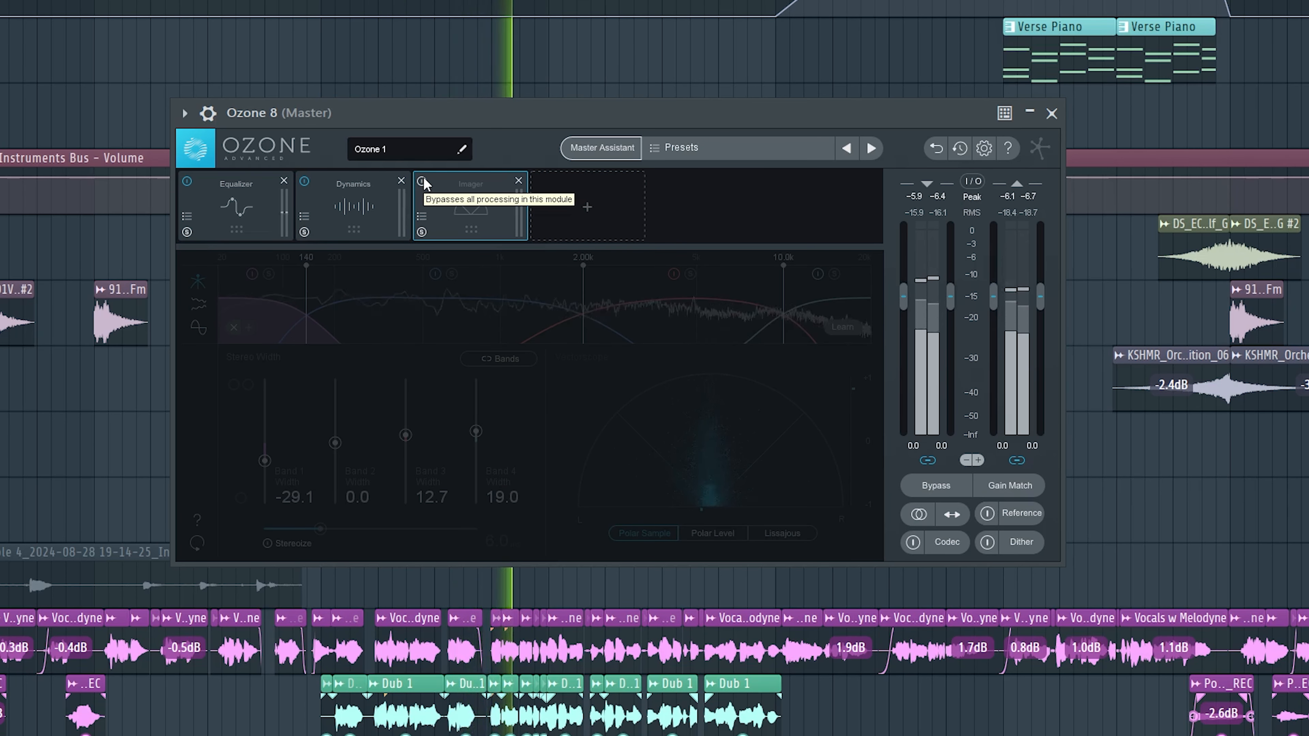
left_click(422, 181)
key("space")
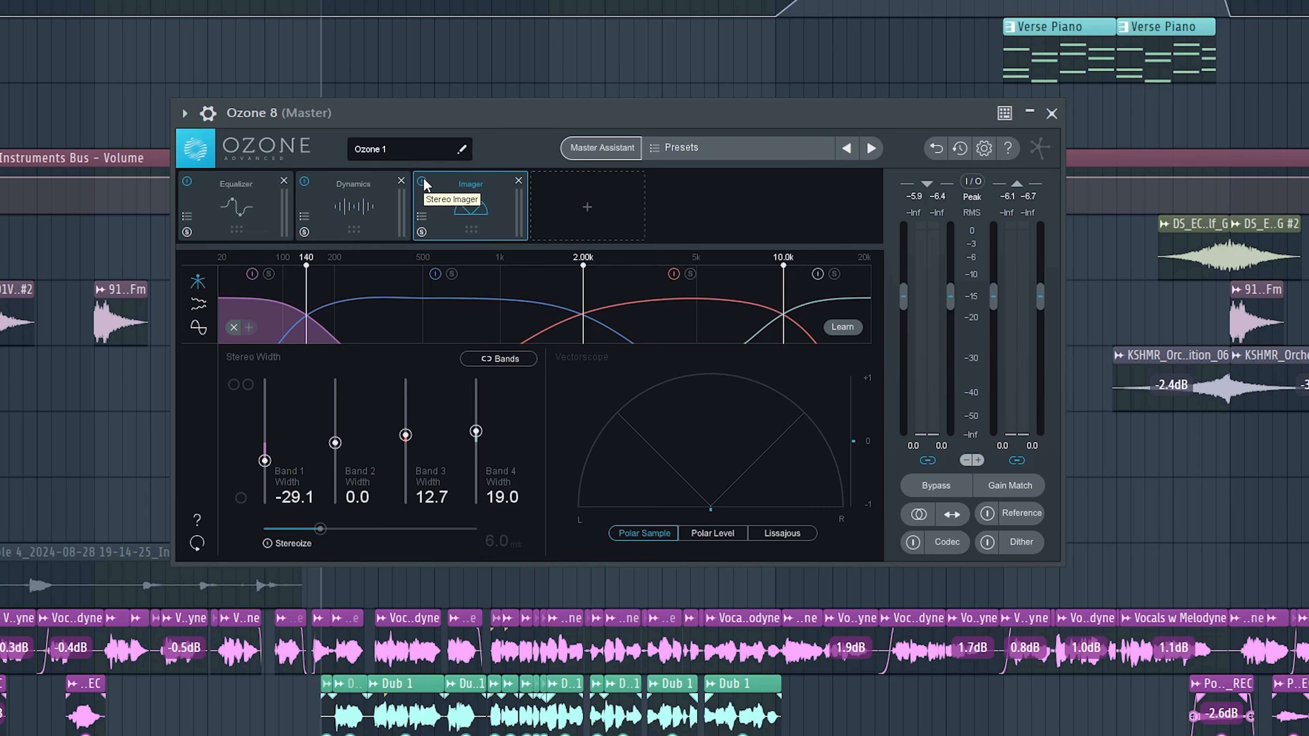
Step: Add a Vintage Compressor module after the Imager and set its threshold to -17.4 dB while the song plays
left_click(587, 207)
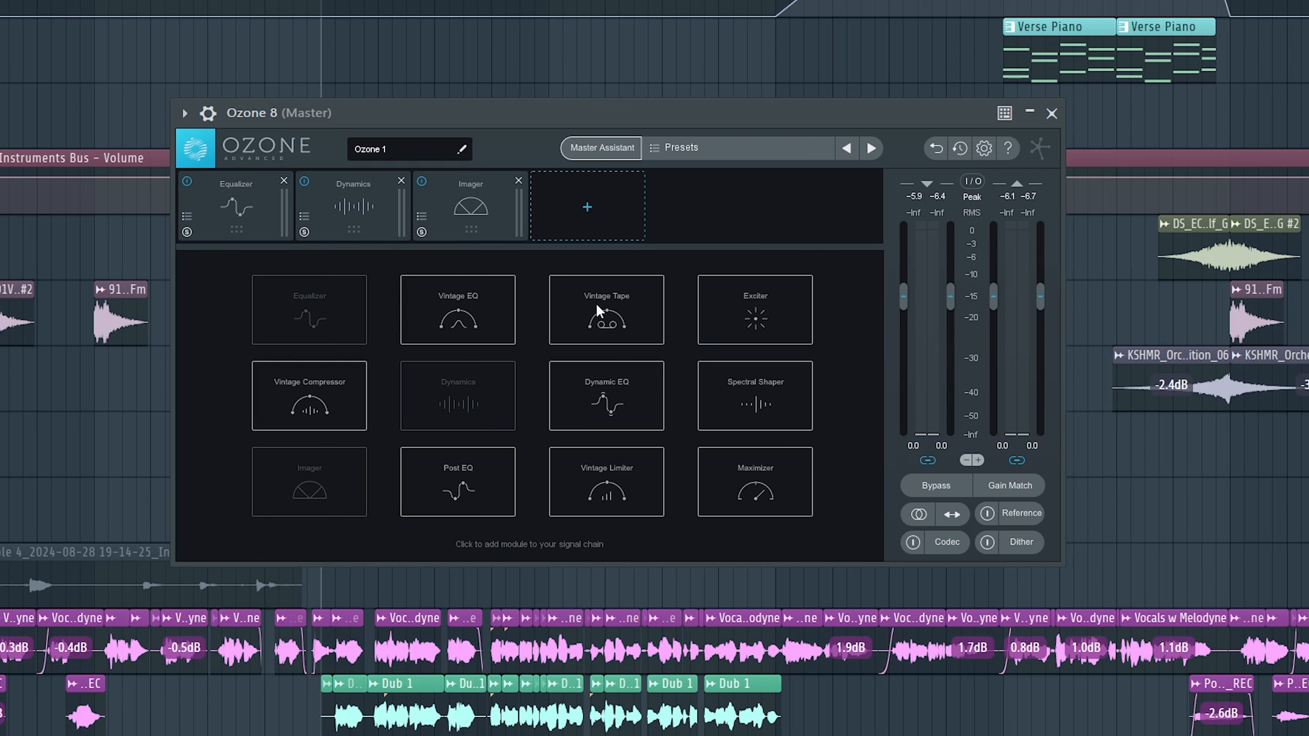
left_click(323, 423)
left_click_drag(499, 443, 501, 435)
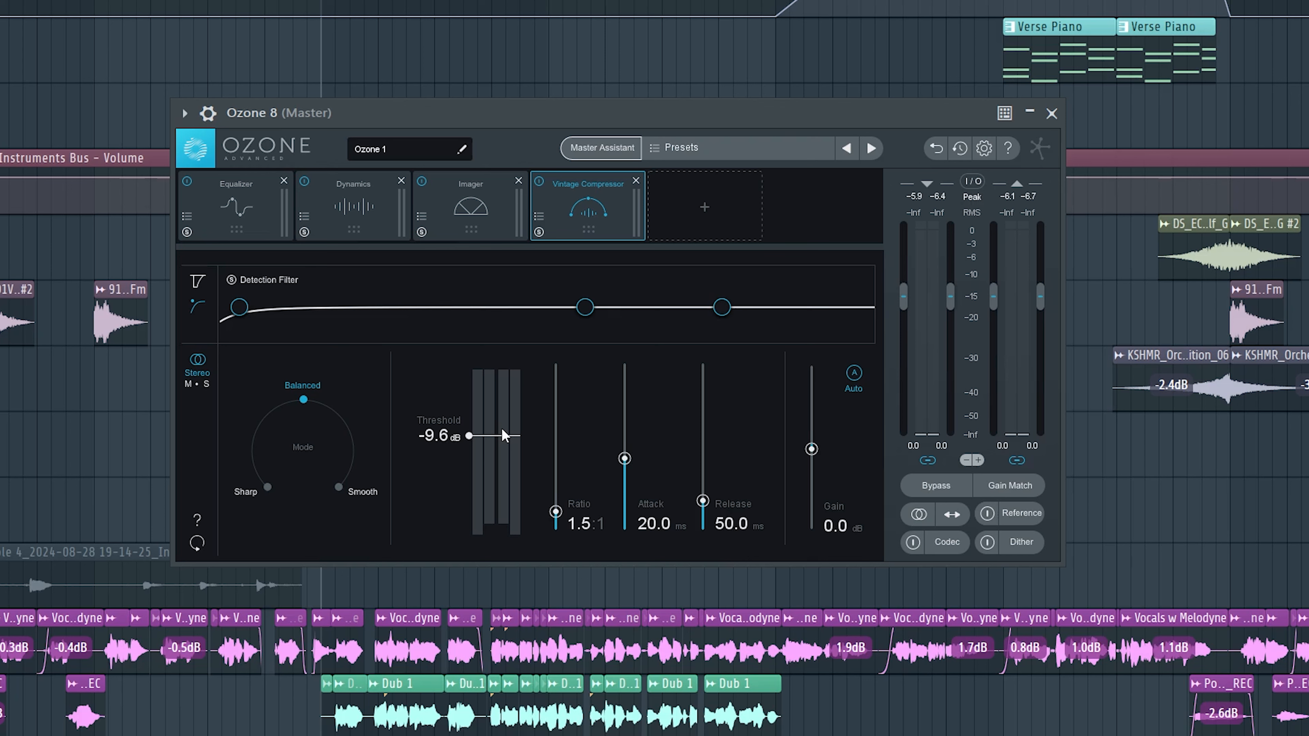
key("space")
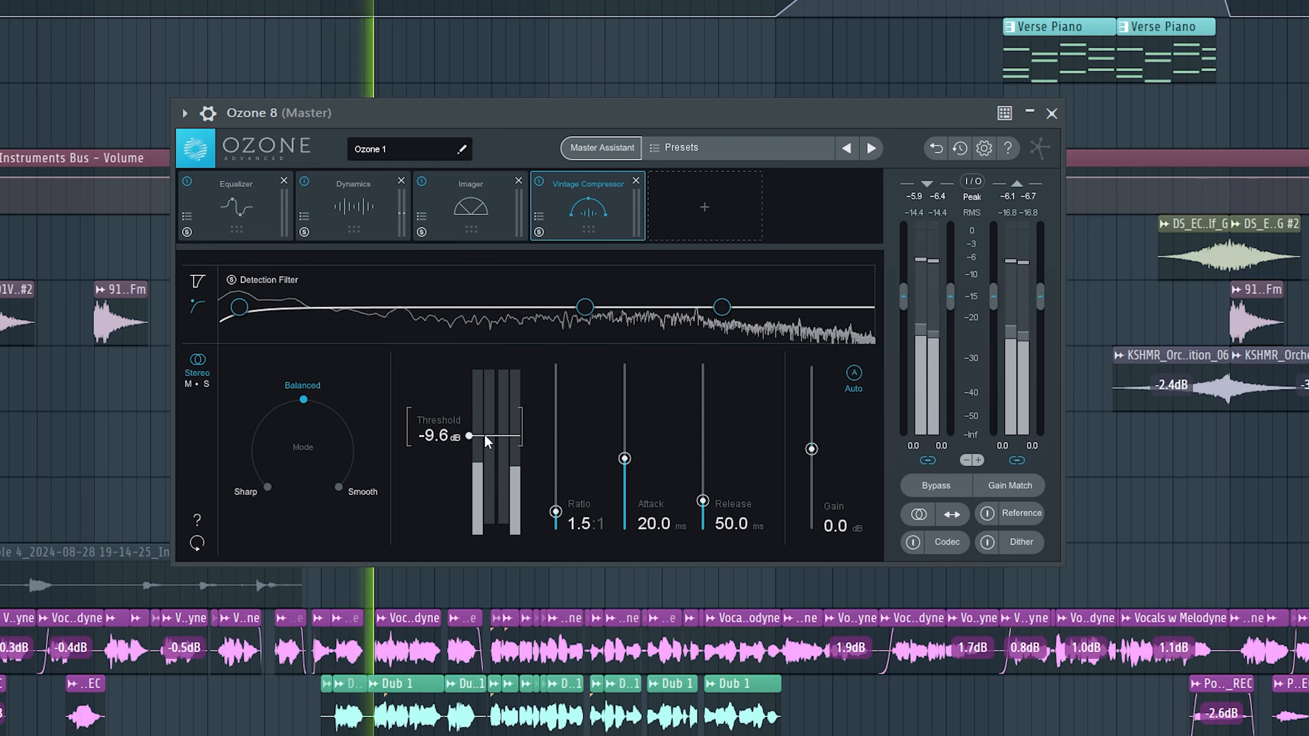
left_click_drag(505, 445, 512, 466)
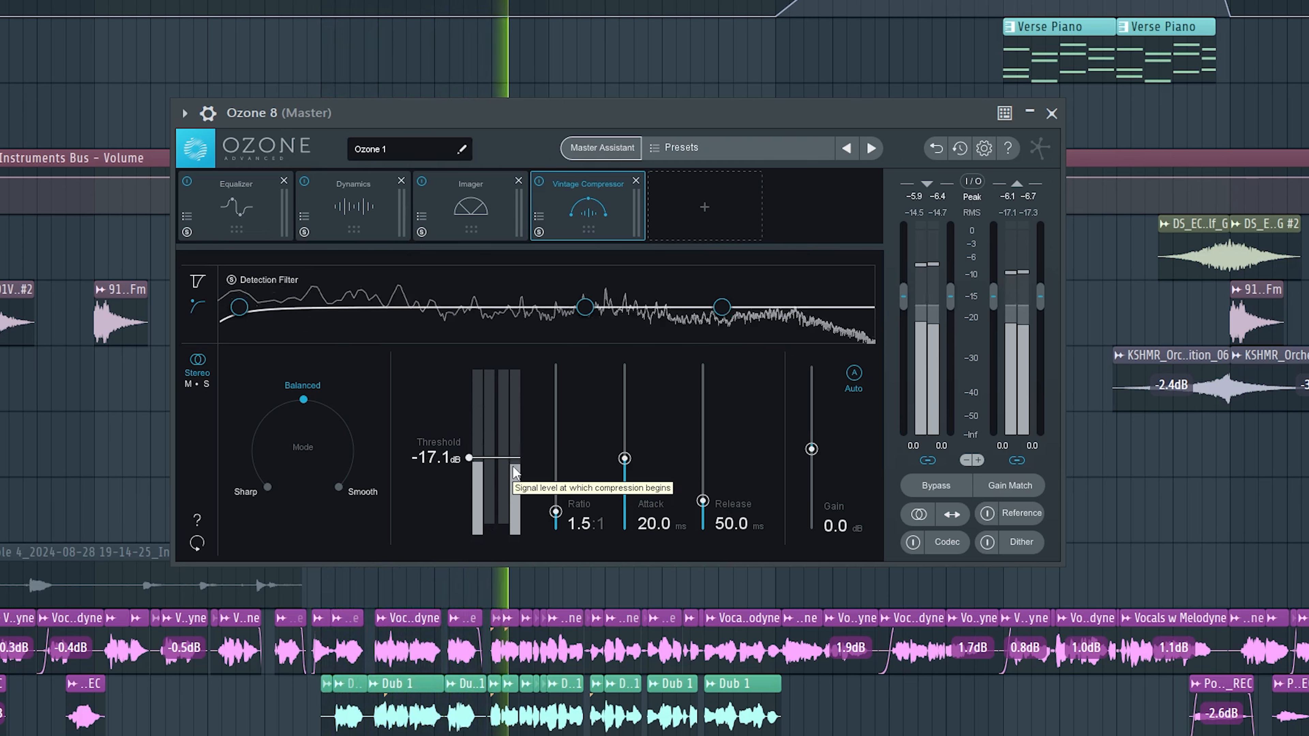
left_click_drag(513, 467, 511, 473)
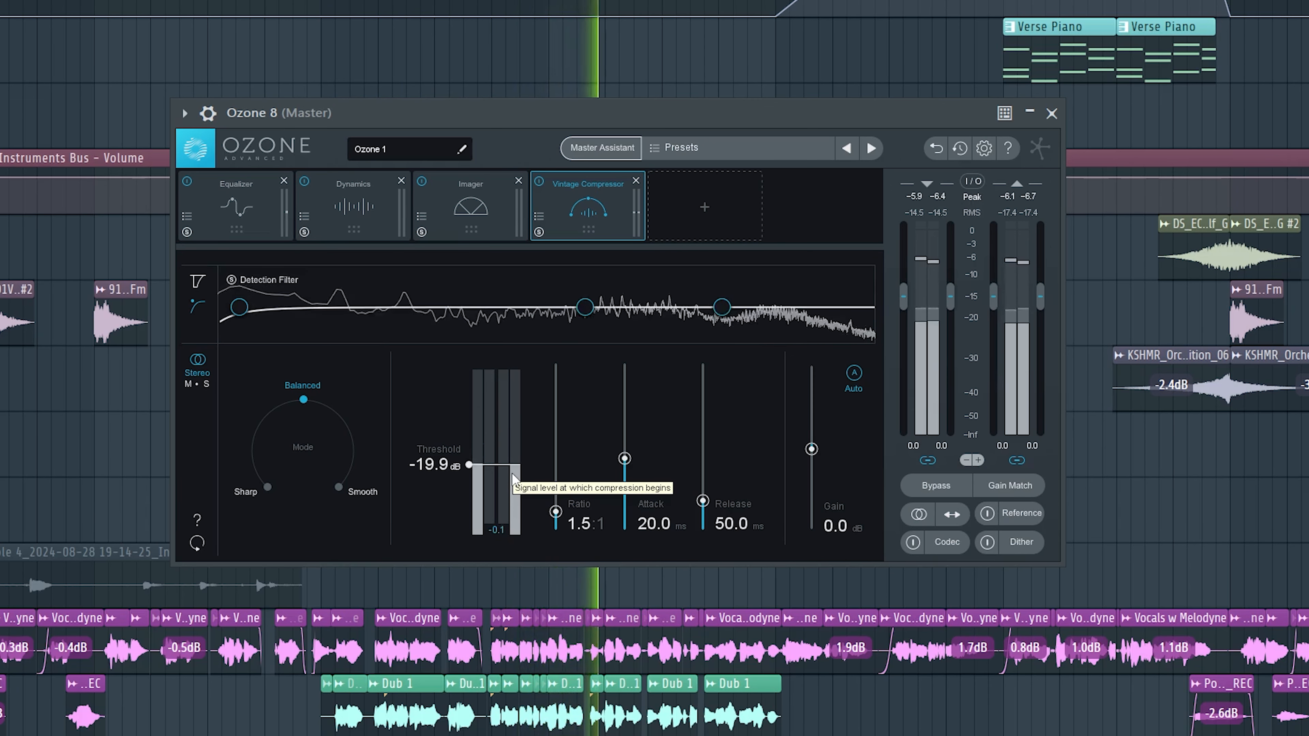
left_click_drag(511, 473, 520, 467)
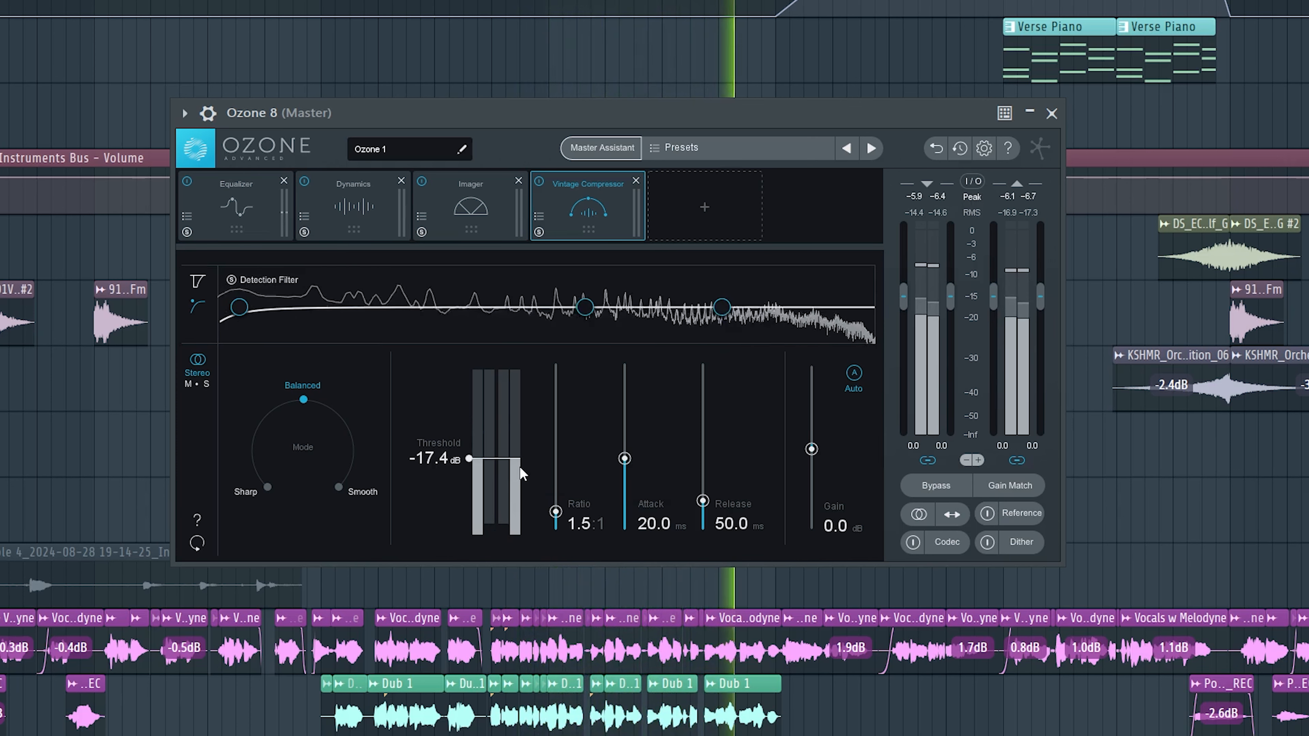
key("space")
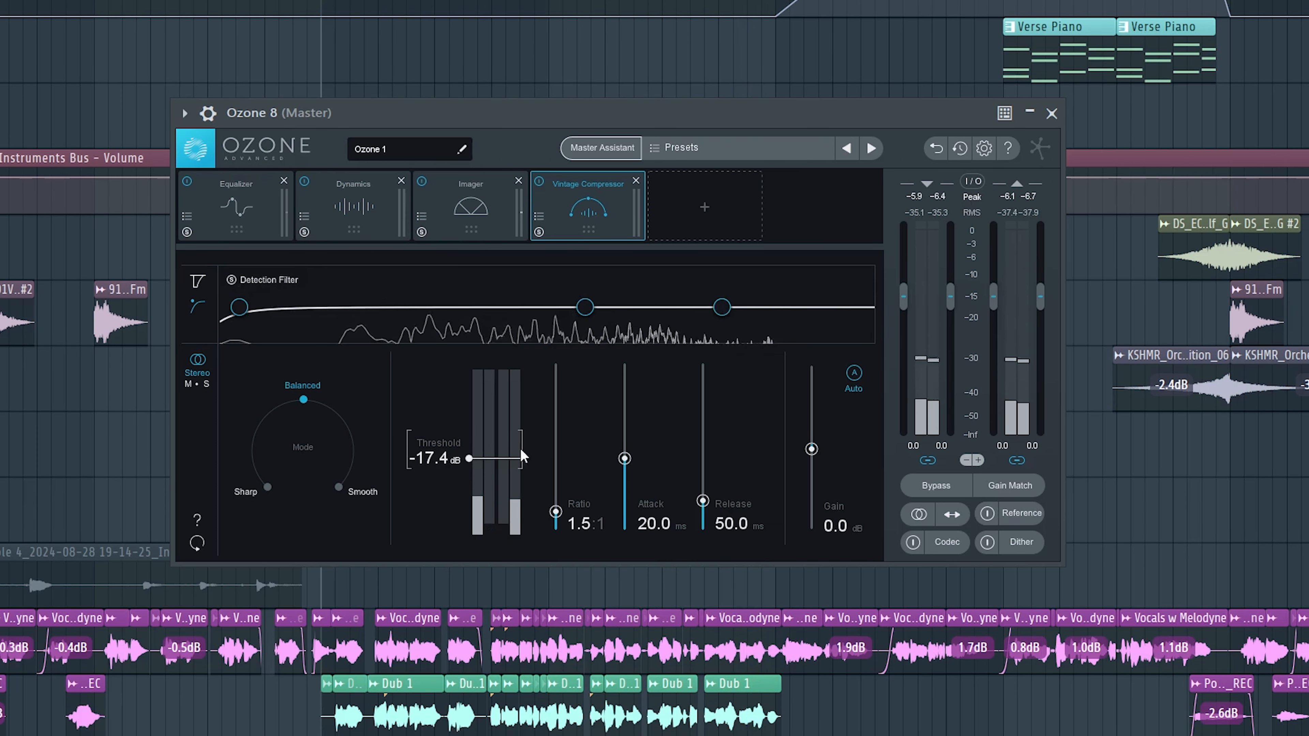
Step: Add a Maximizer module after the Vintage Compressor in the signal chain
left_click(690, 212)
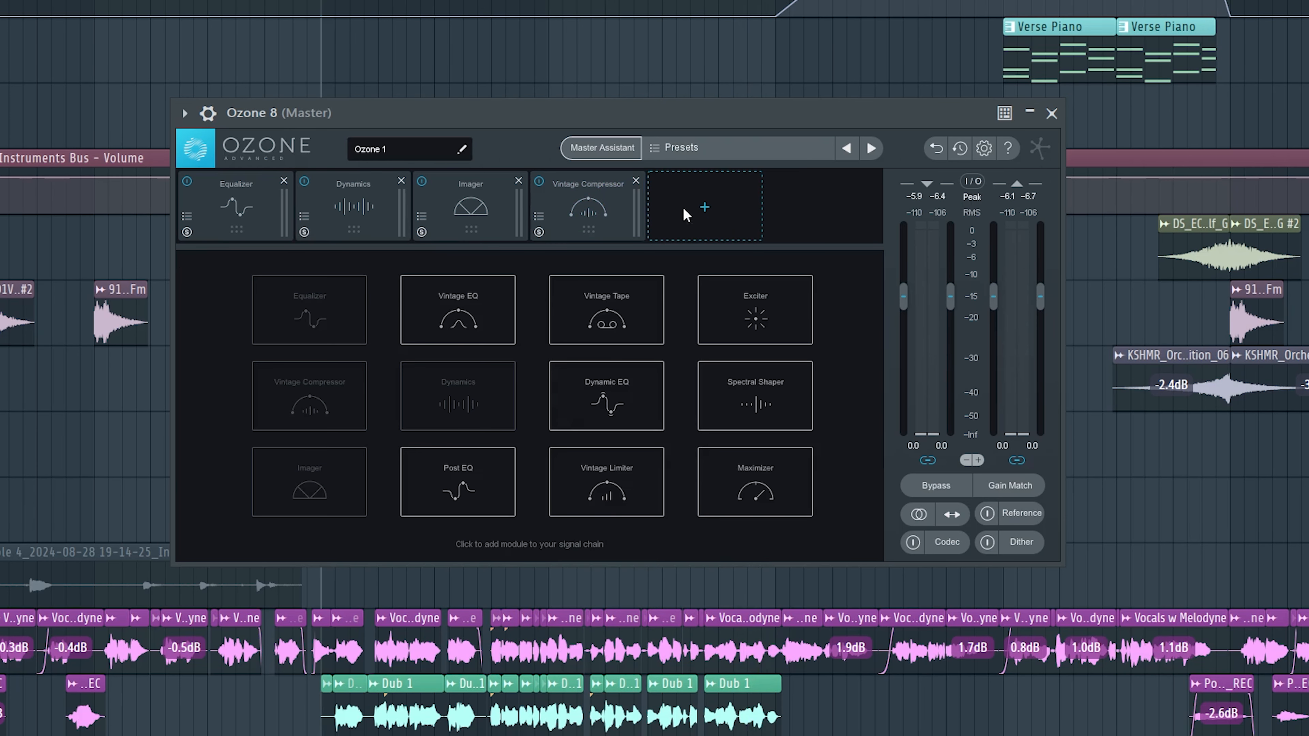
left_click(730, 489)
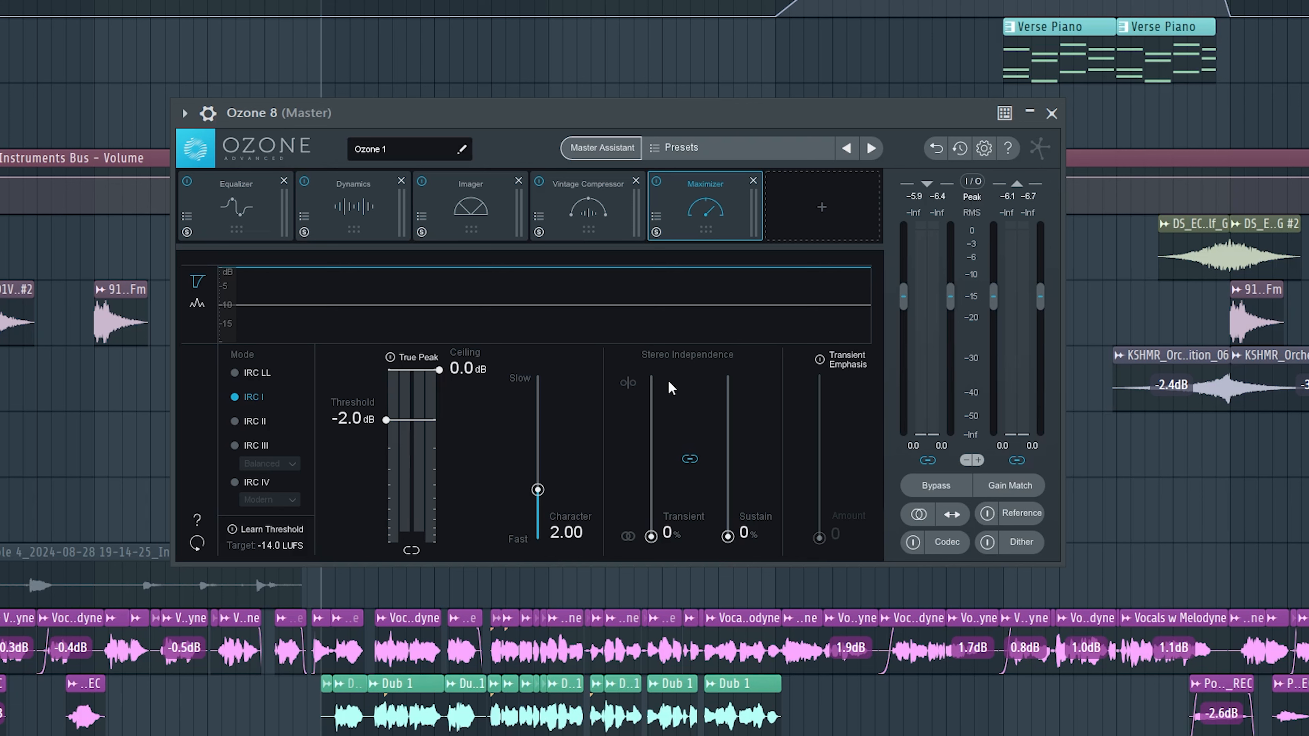
Step: Set the Maximizer ceiling to -0.2 dB and review the limiter threshold in the Dynamics module
left_click_drag(440, 371, 435, 376)
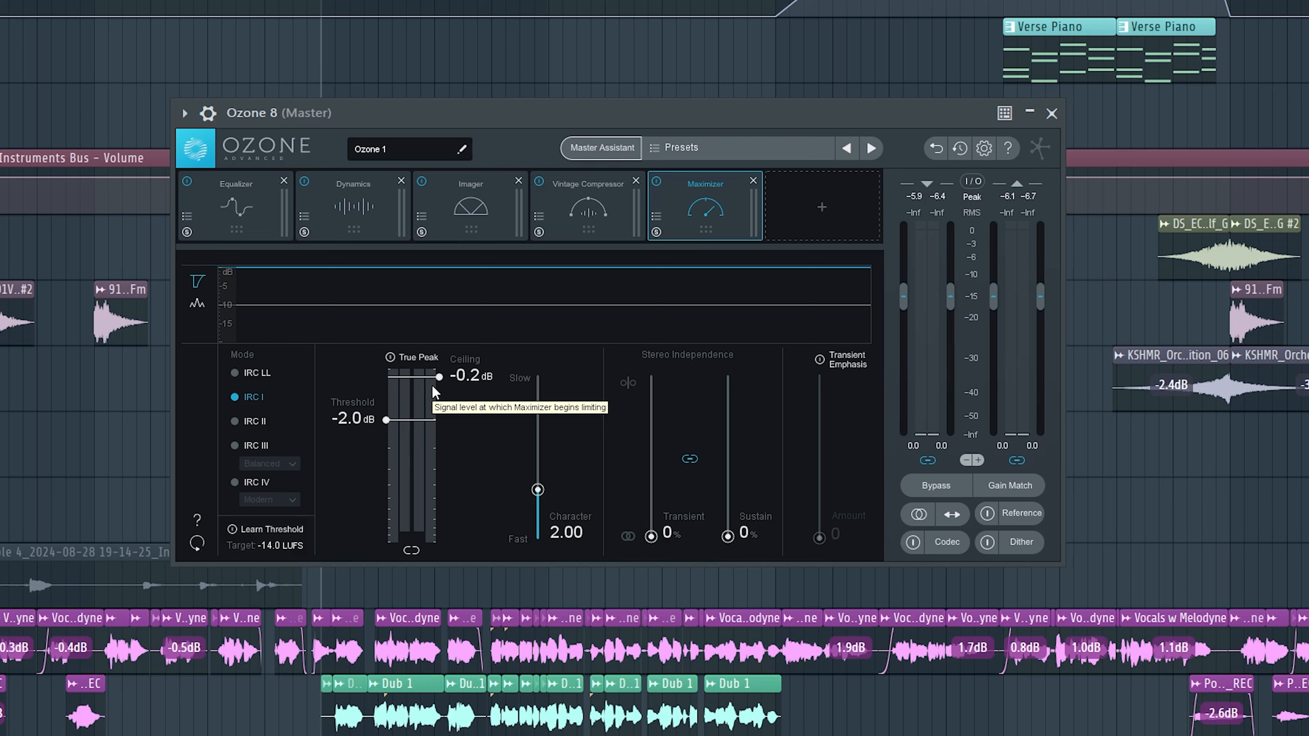
left_click(351, 227)
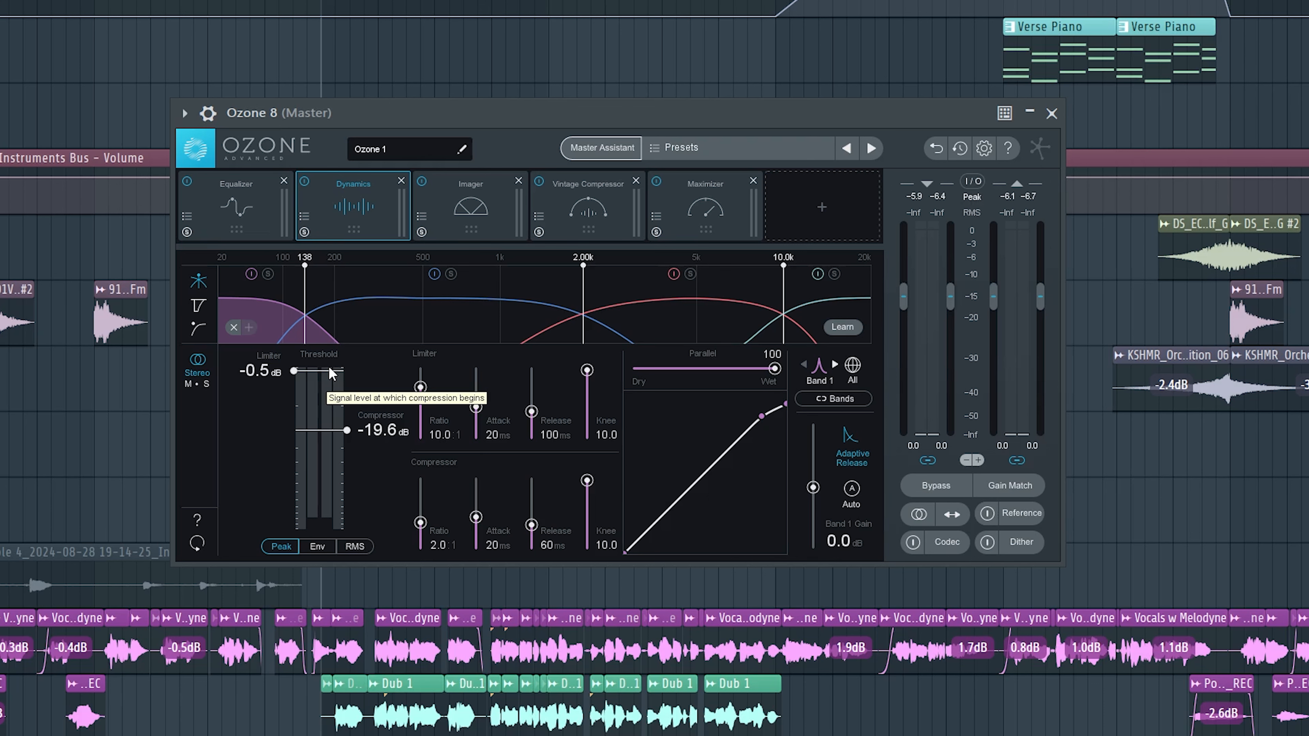
left_click(682, 204)
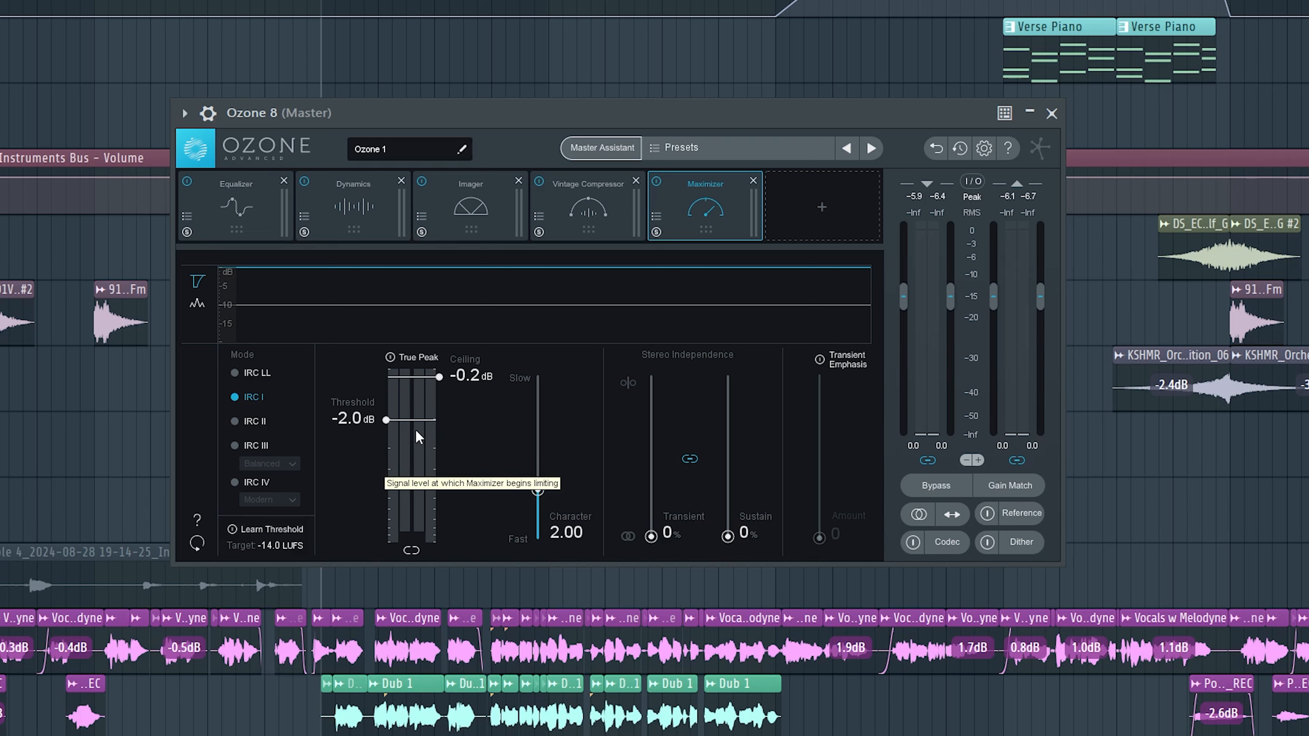
Step: Try an extreme Maximizer threshold of -20.0 dB while the song plays
scroll(417, 432, "down", 5)
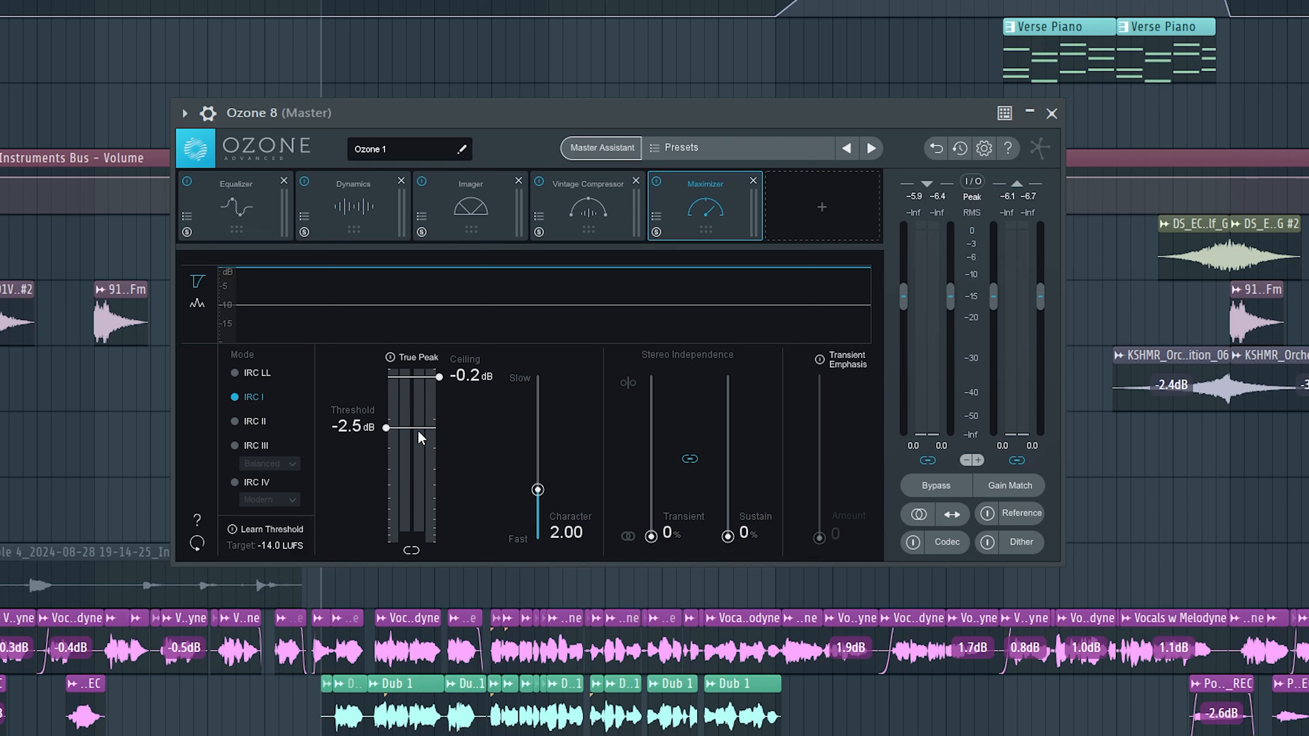
key("space")
left_click_drag(423, 430, 434, 555)
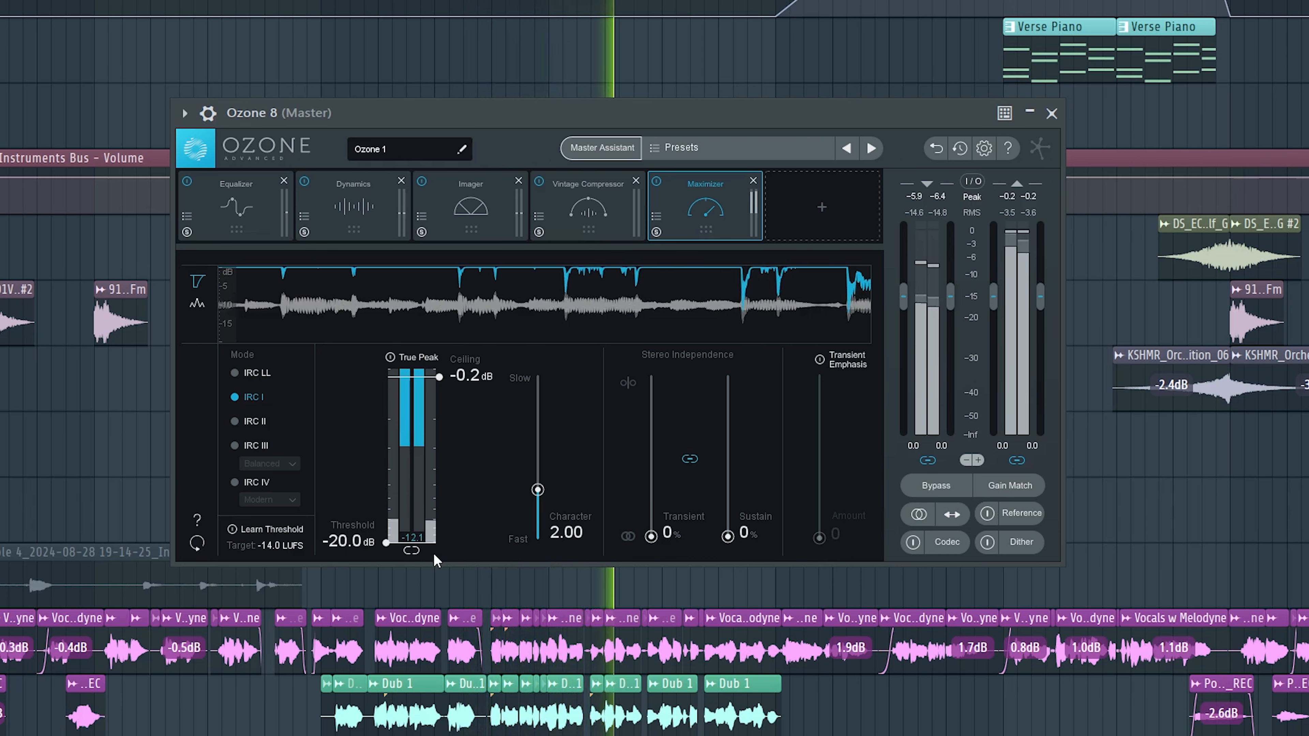
key("space")
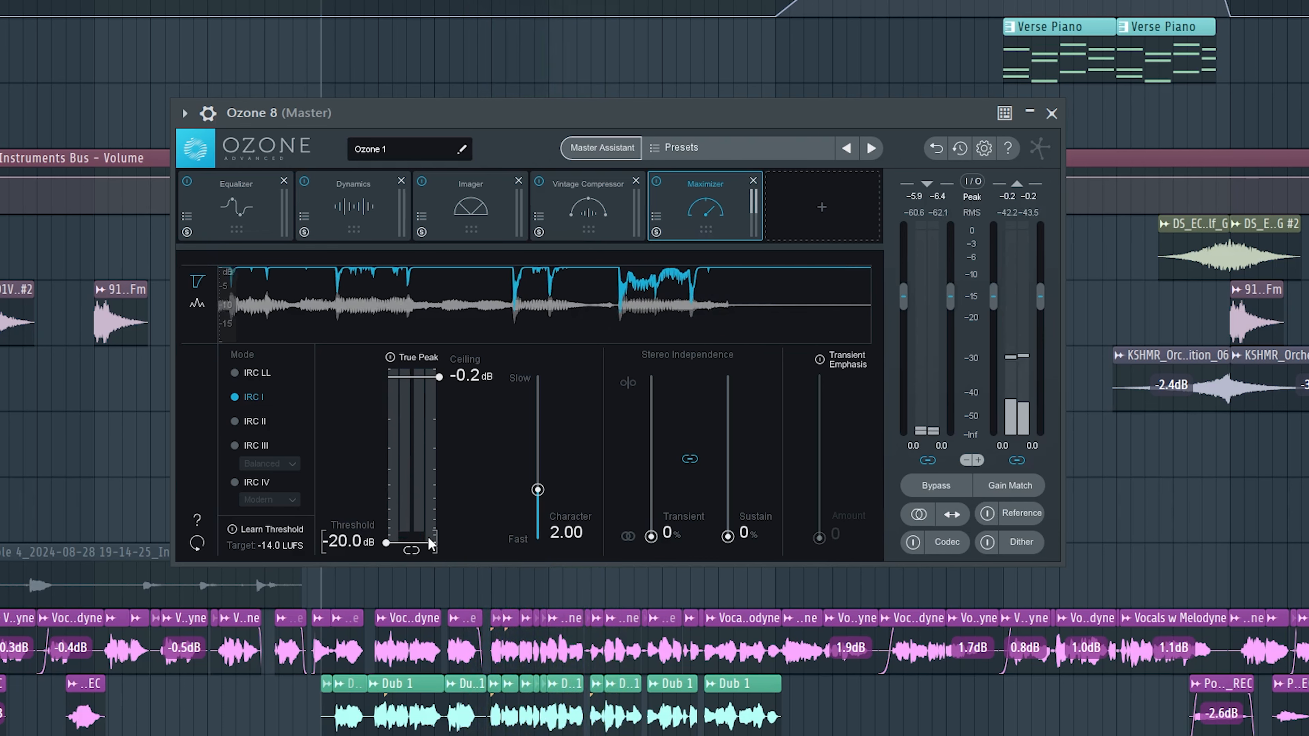
Step: Bring the Maximizer threshold to -10.2 dB while listening to the song
key("space")
left_click_drag(427, 537, 422, 458)
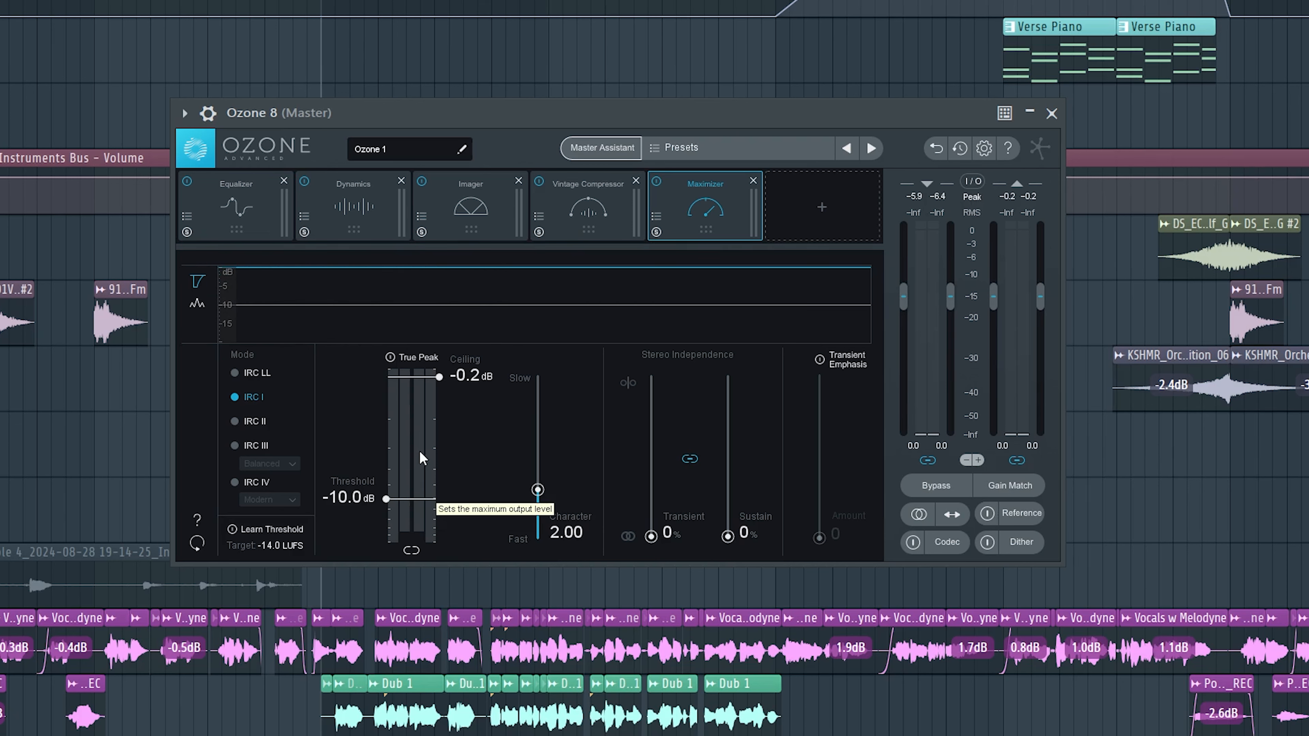
left_click(420, 458)
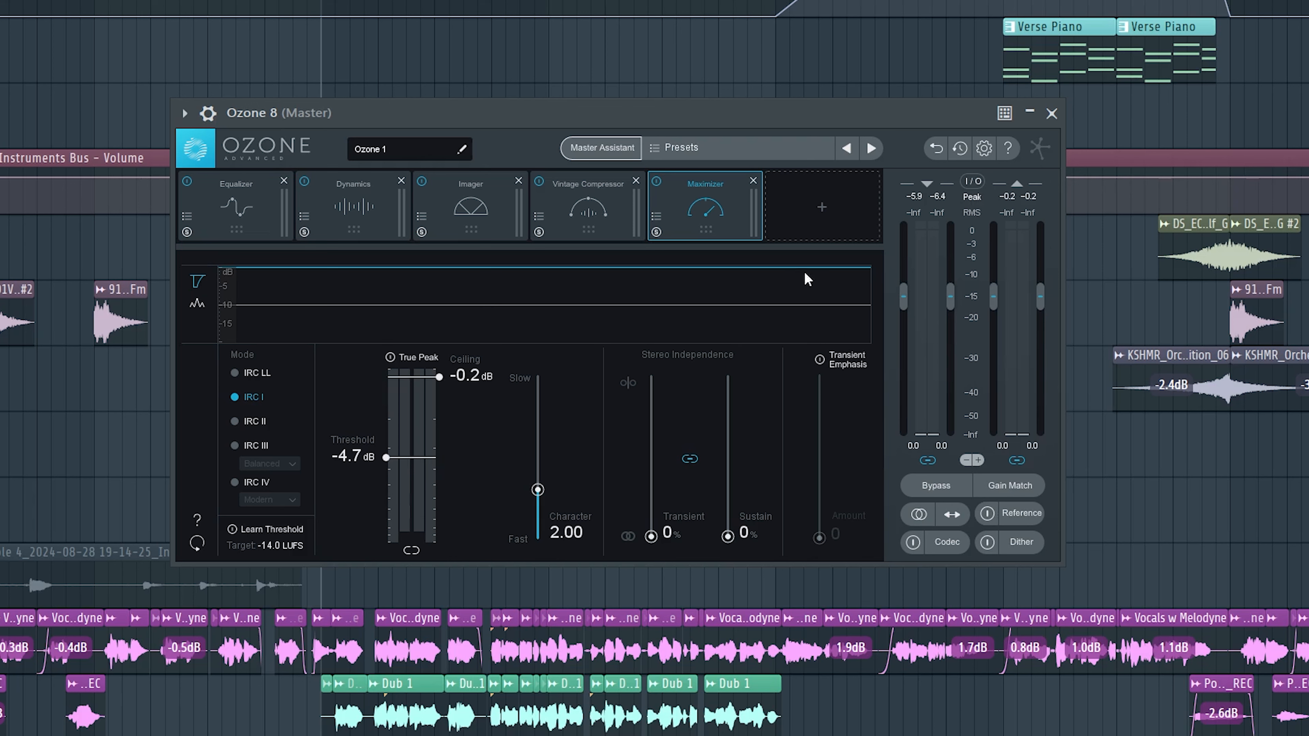
key("space")
left_click_drag(421, 457, 423, 499)
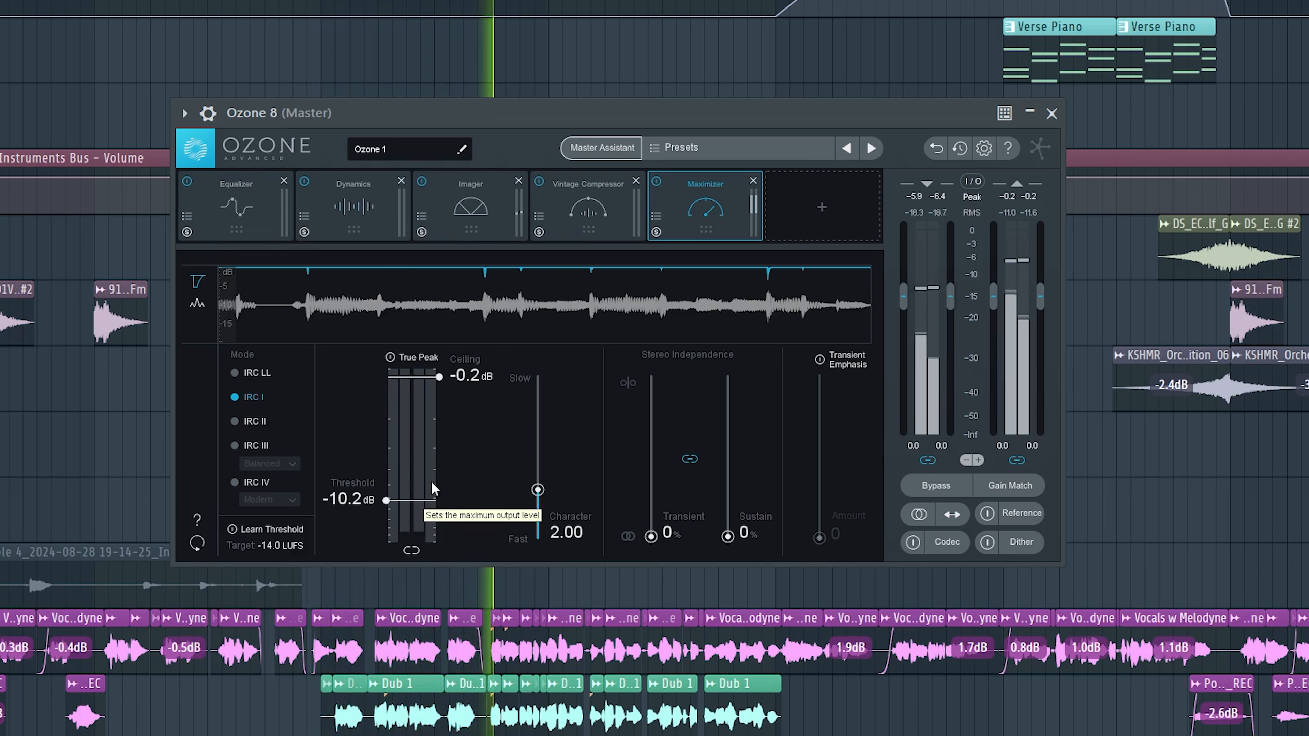
key("space")
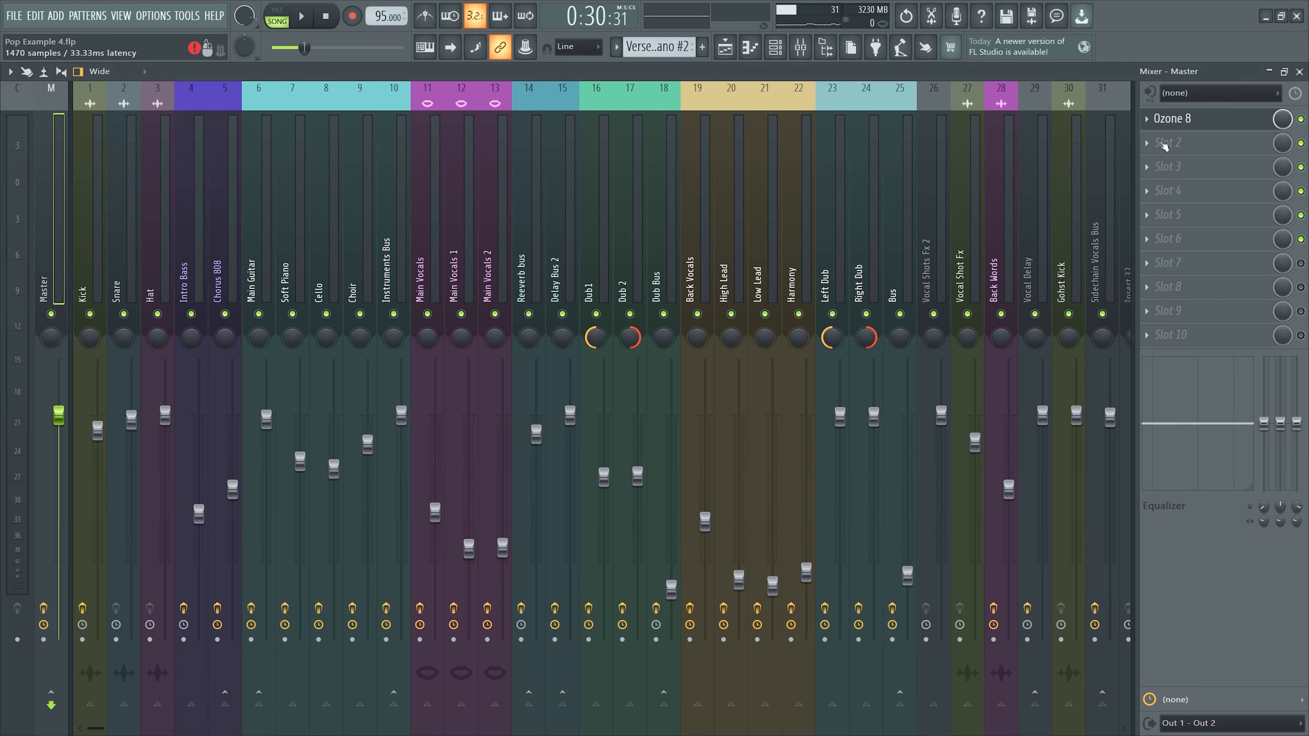
Step: Move Ozone 8 to slot 2 of the Master track, load Fruity Balance ahead of it in slot 1 and raise its volume
left_click_drag(1170, 146, 1169, 145)
left_click(1170, 118)
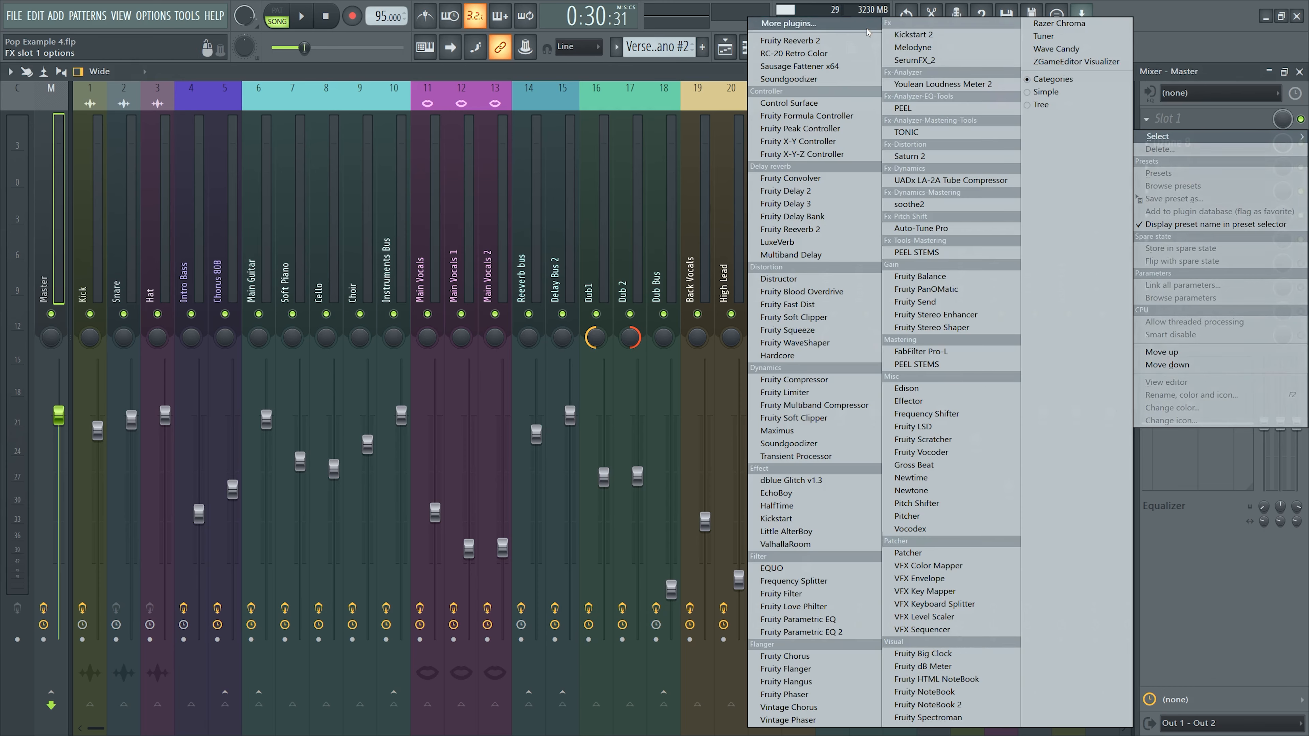
left_click(858, 31)
type("bal")
double_click(606, 79)
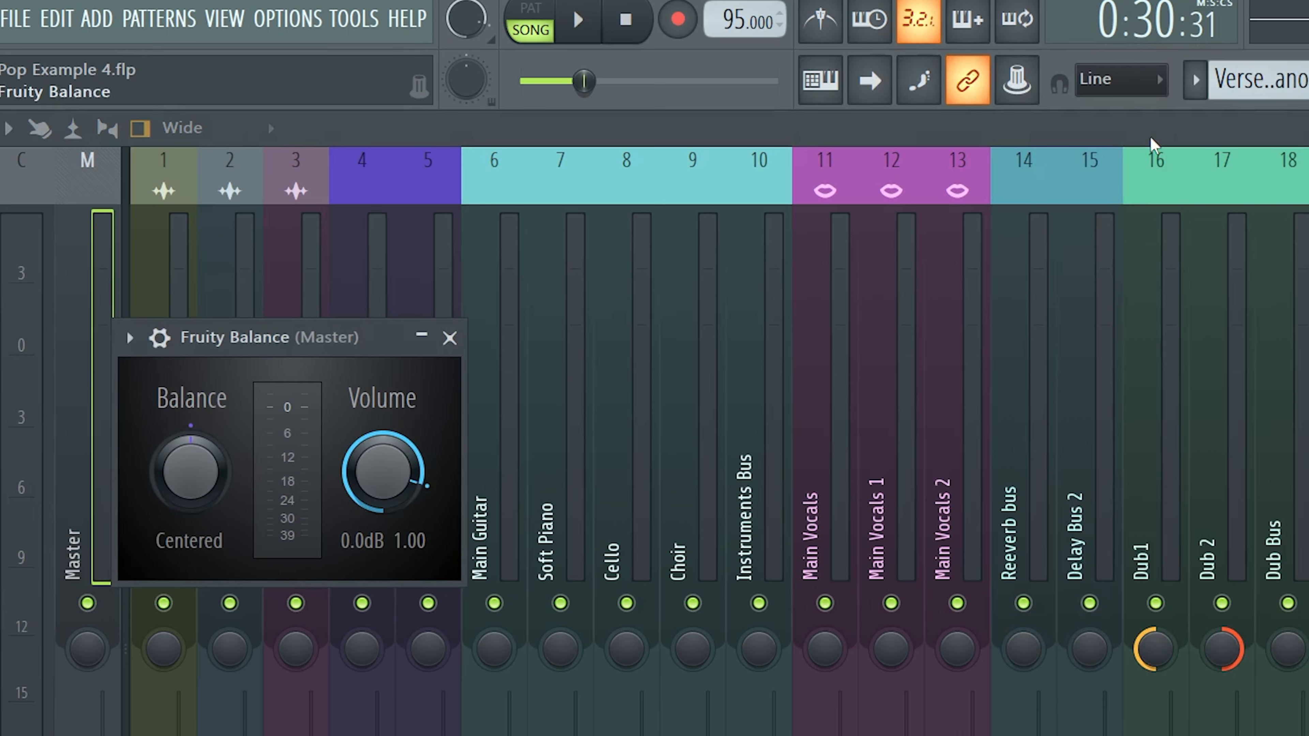
left_click_drag(383, 472, 383, 431)
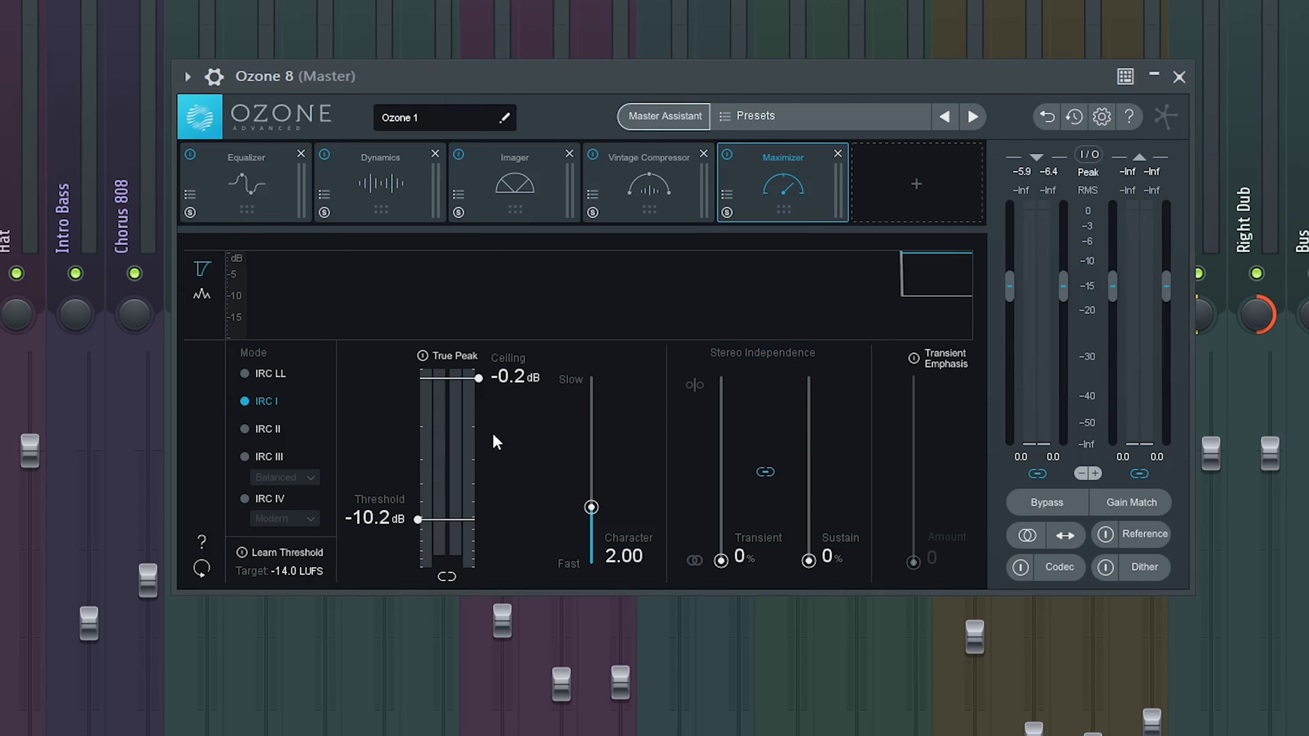
Step: Readjust the Maximizer threshold to -9.0 dB while the louder song plays
left_click_drag(424, 500, 456, 493)
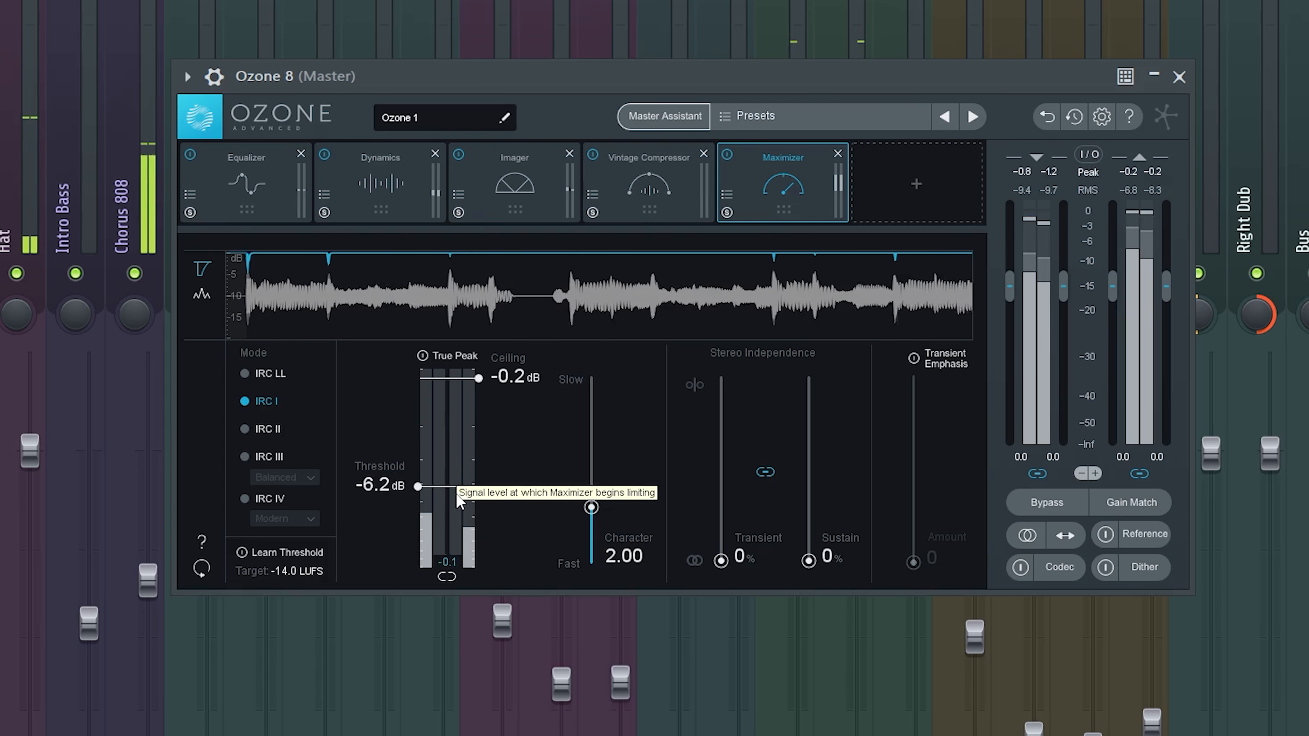
key("space")
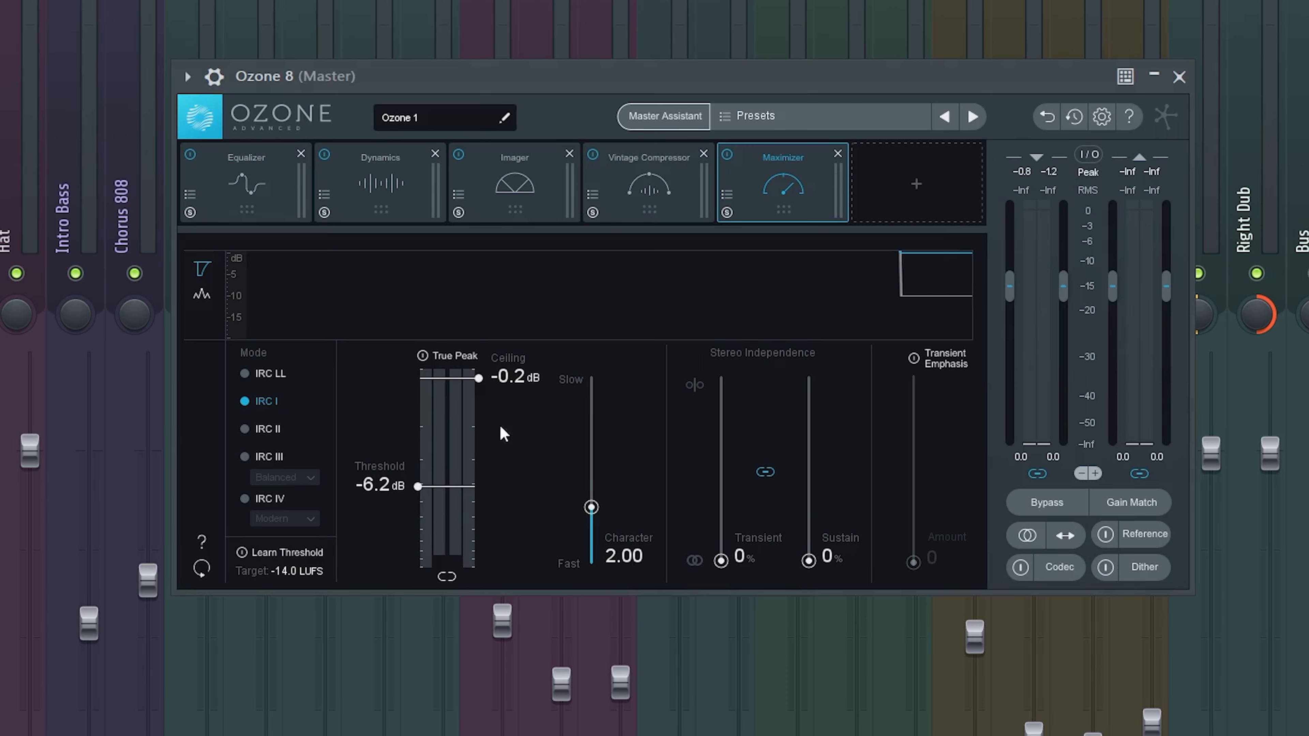
left_click_drag(437, 496, 440, 513)
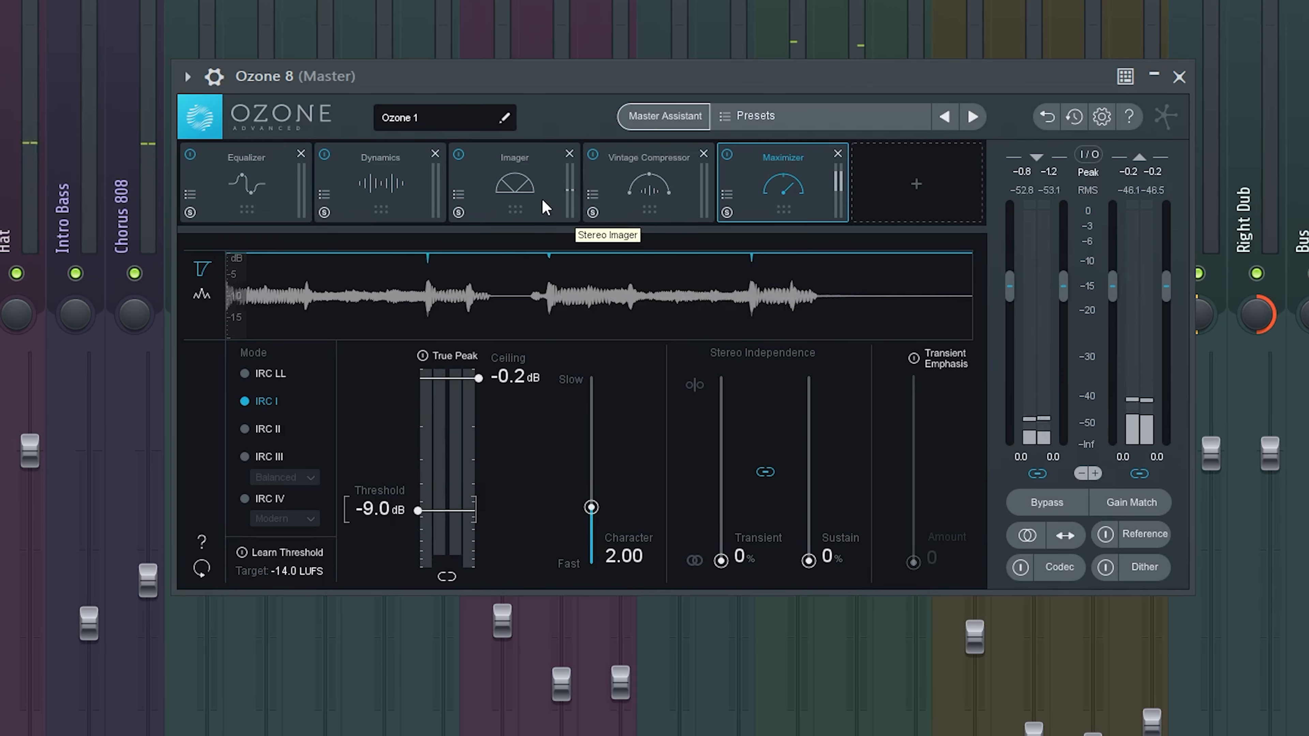
Step: Solo Band 1 in the Dynamics module and set its upper crossover to 202 Hz
left_click(405, 214)
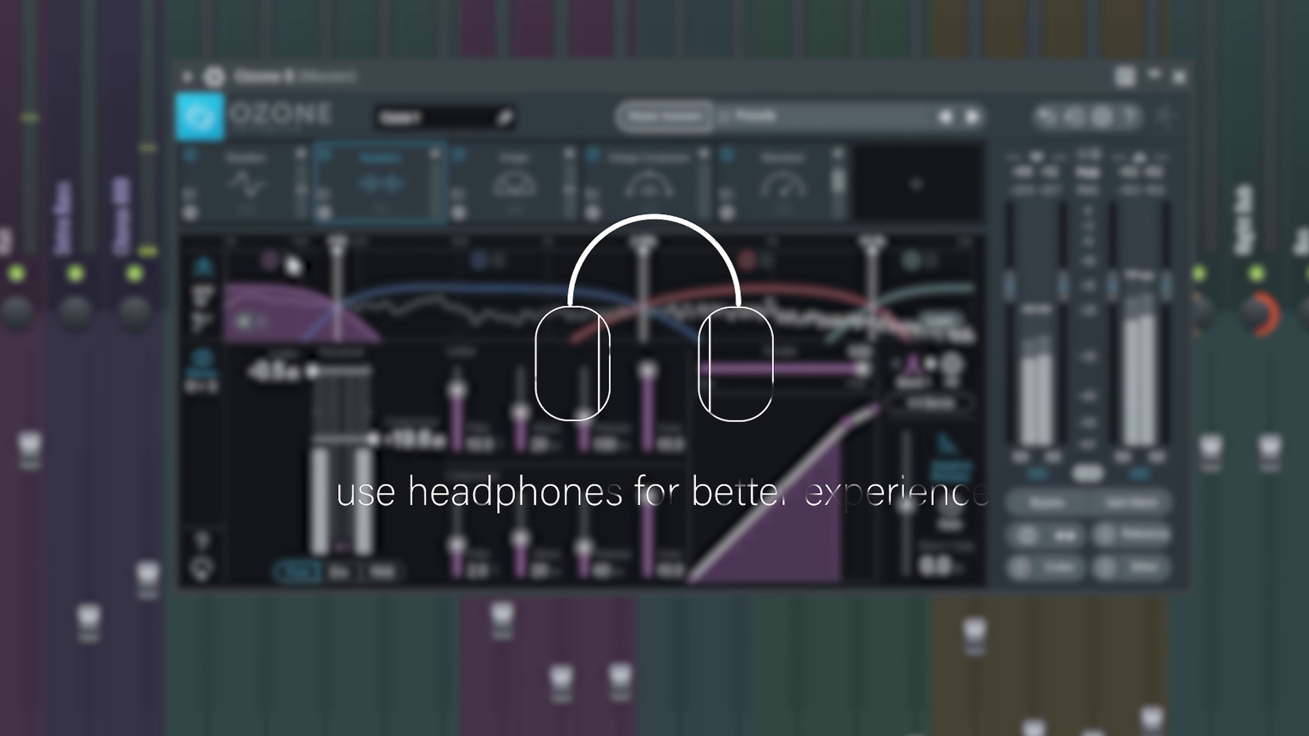
left_click(289, 261)
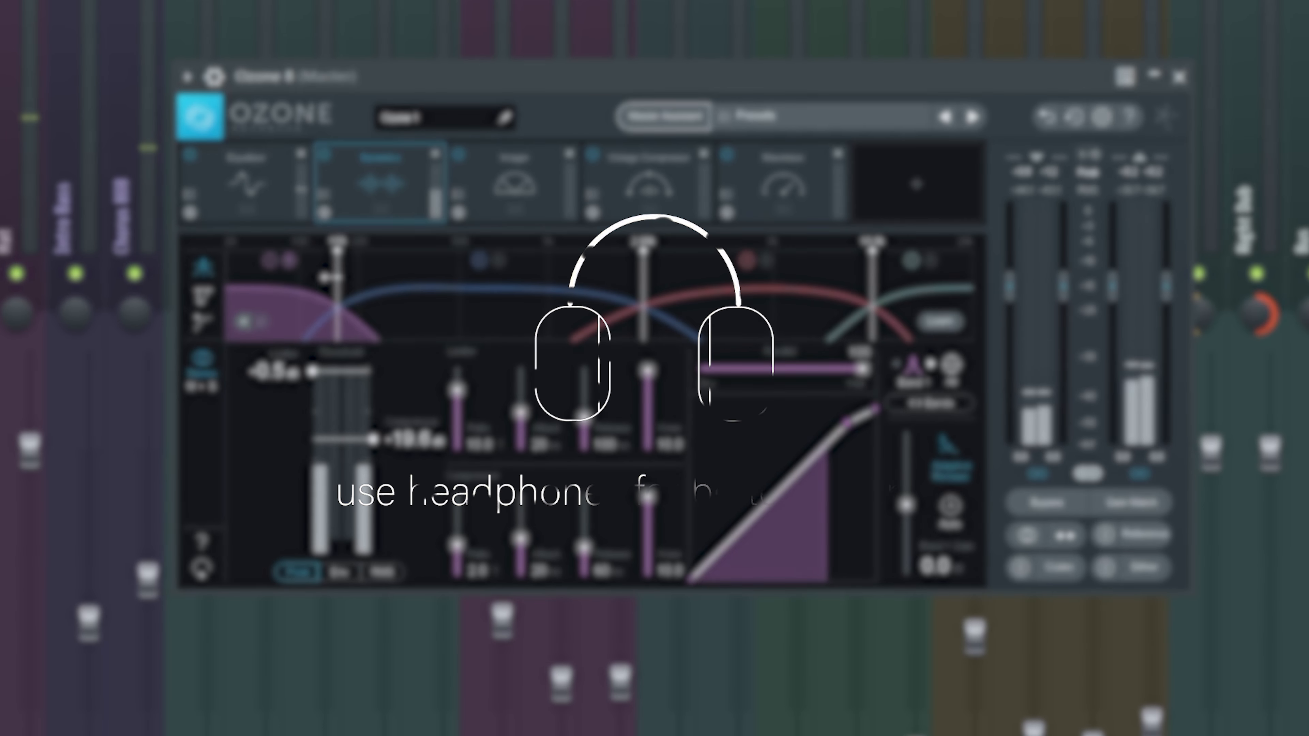
left_click_drag(331, 283, 359, 284)
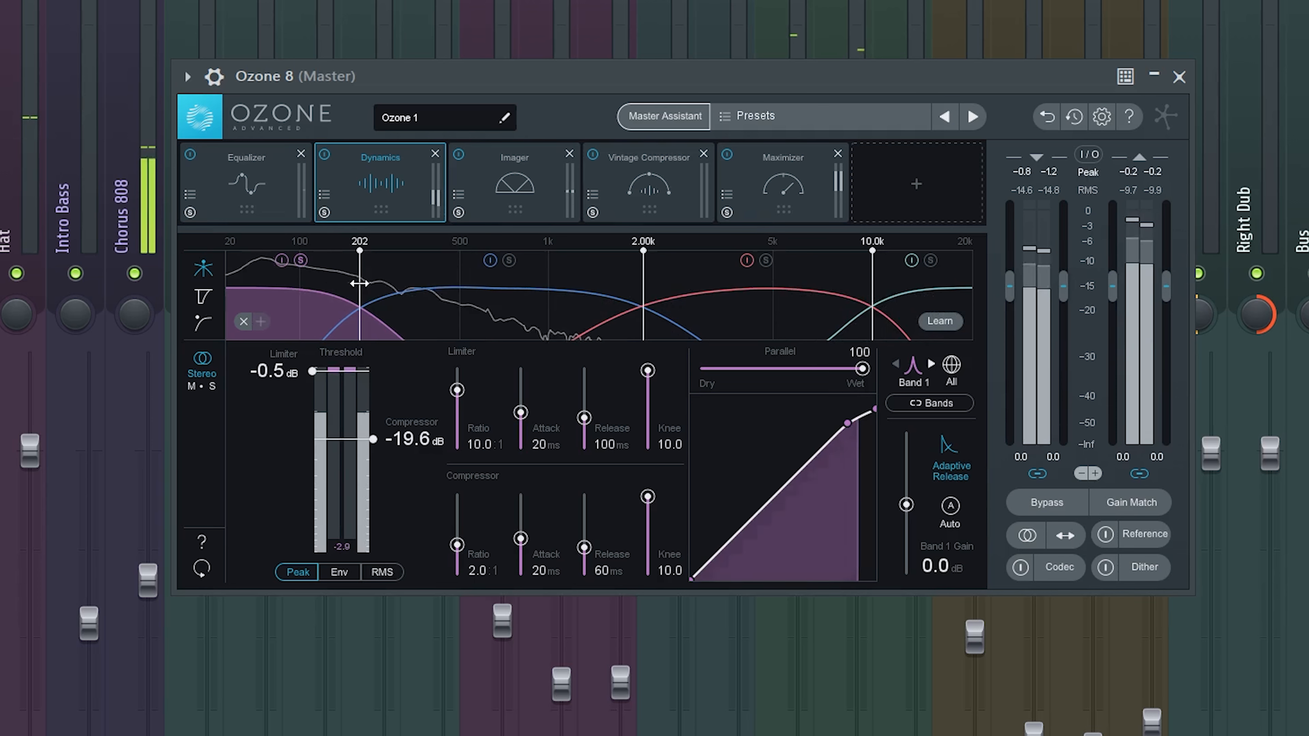
Step: Compare the soloed Dynamics Band 1 bypassed and active during playback
left_click(282, 262)
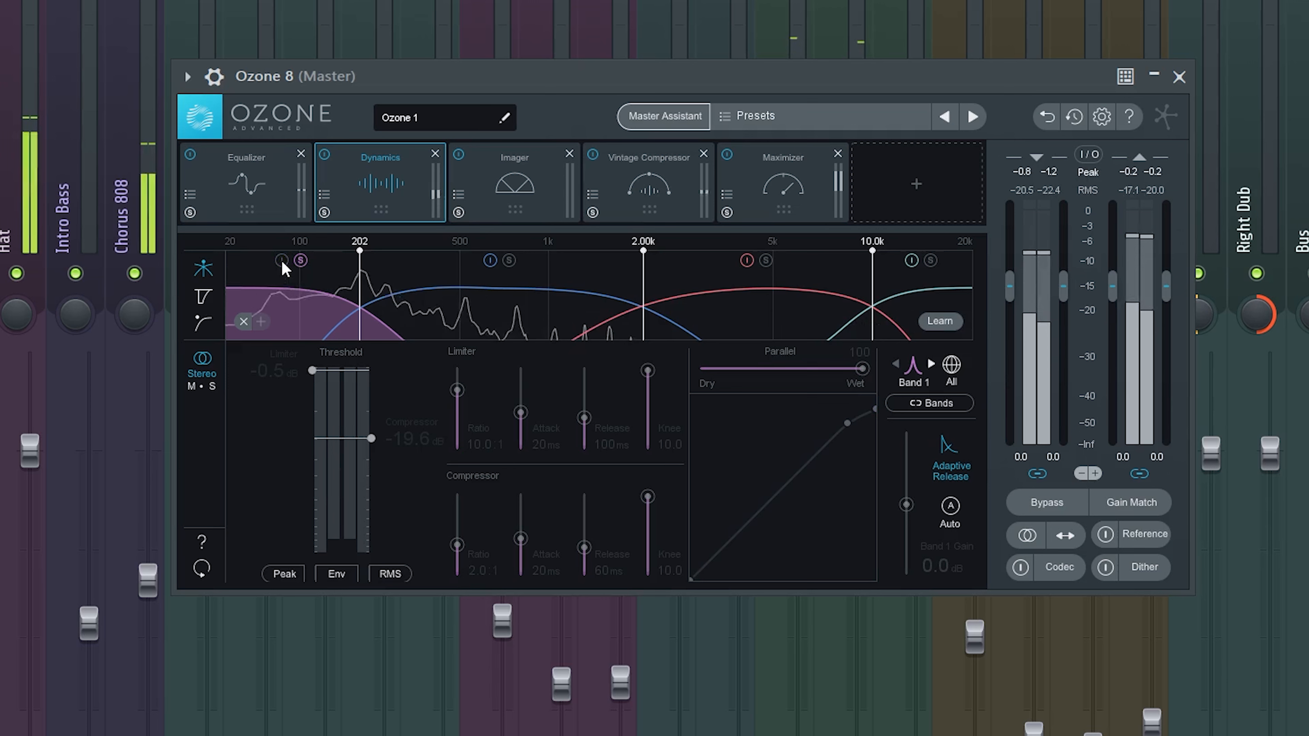
key("space")
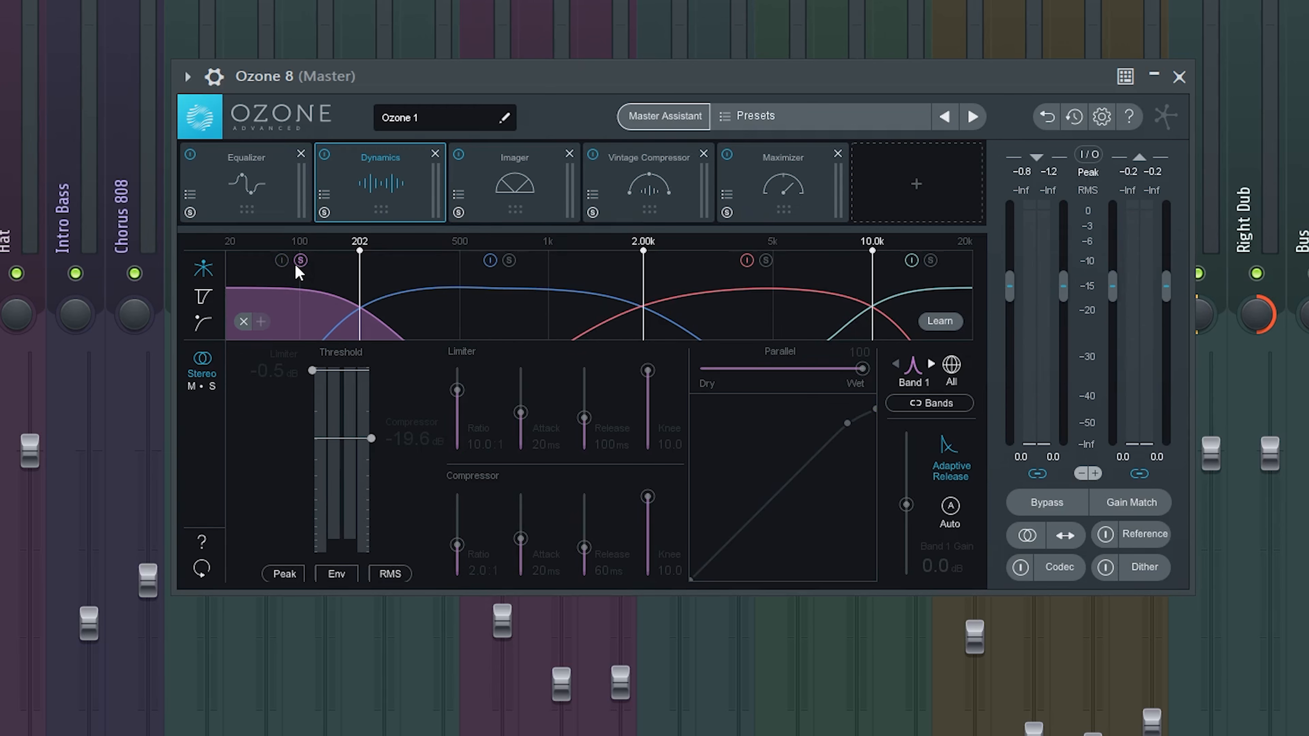
left_click(282, 261)
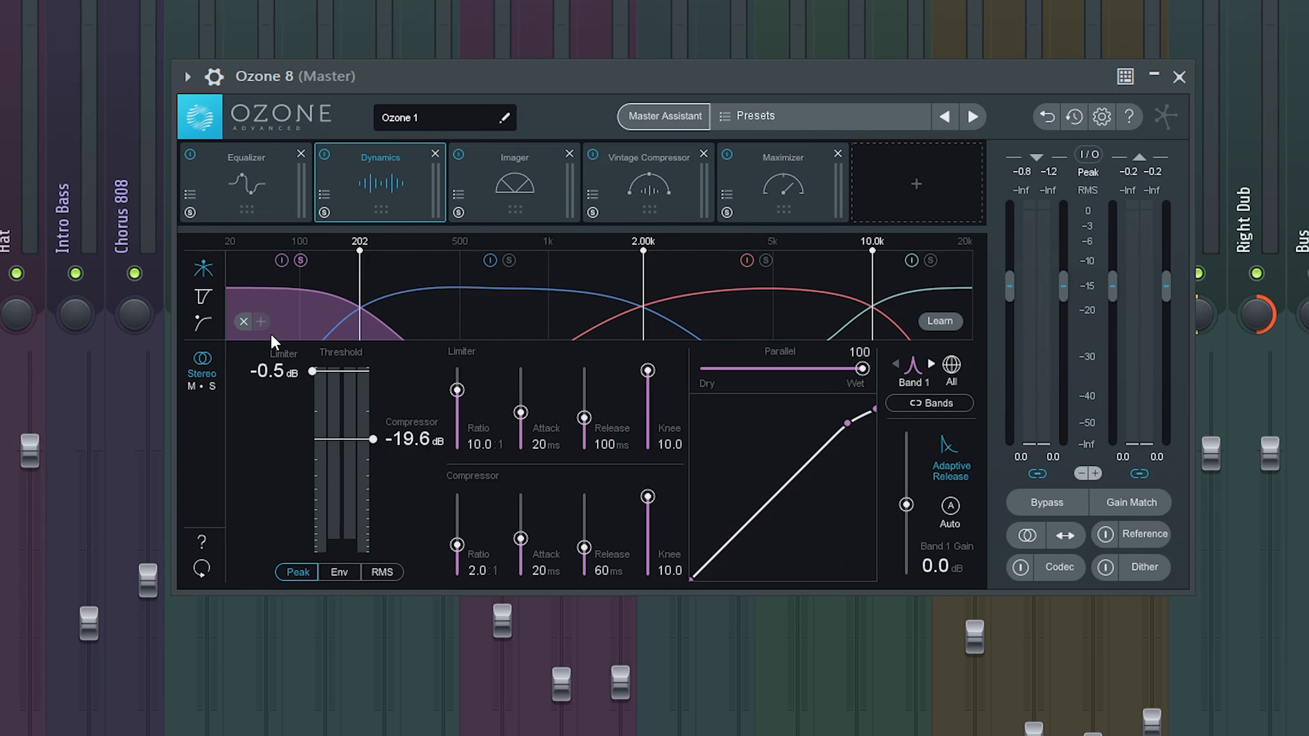
key("space")
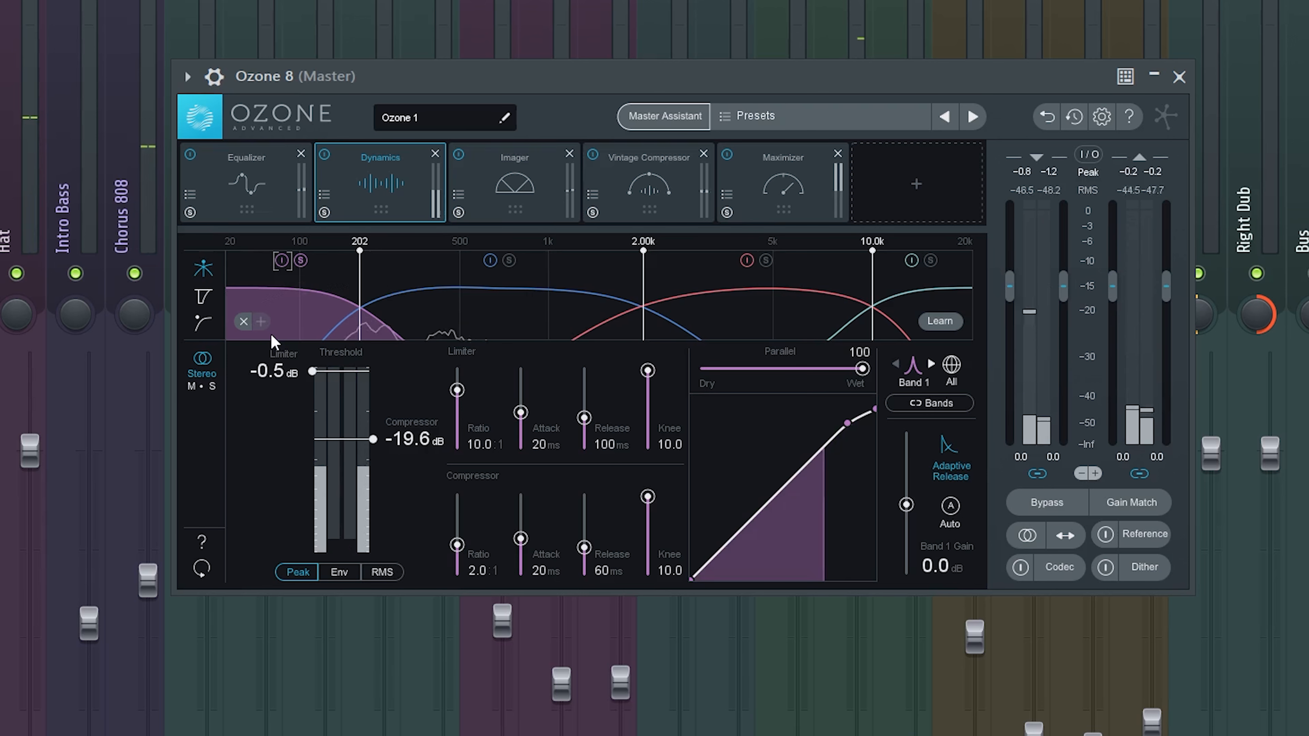
key("space")
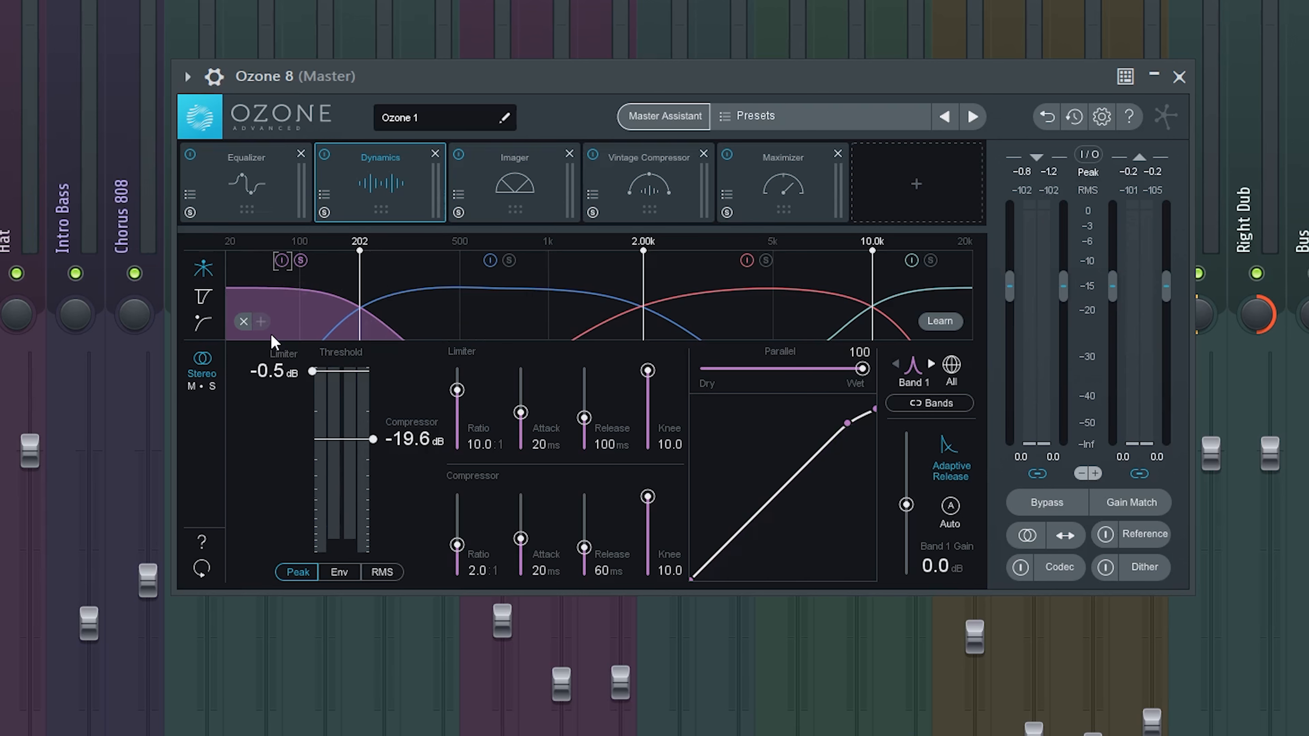
left_click(282, 260)
key("space")
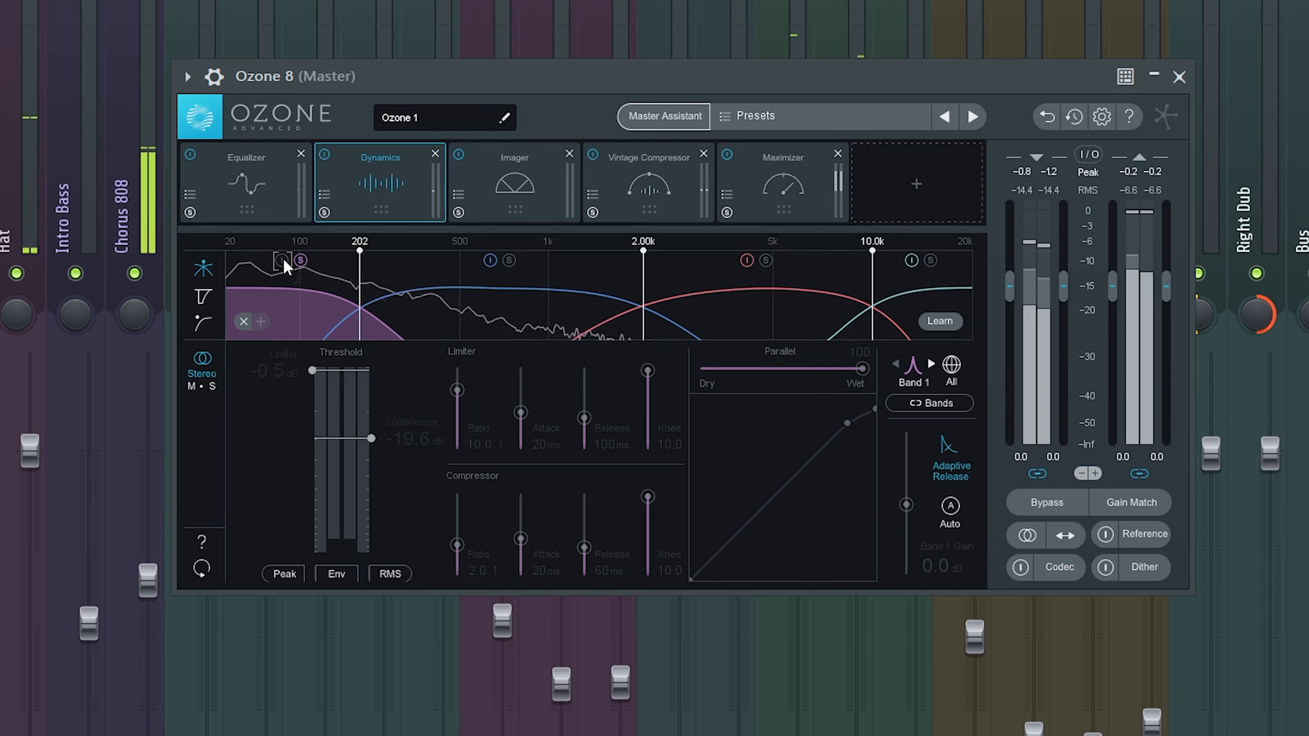
key("space")
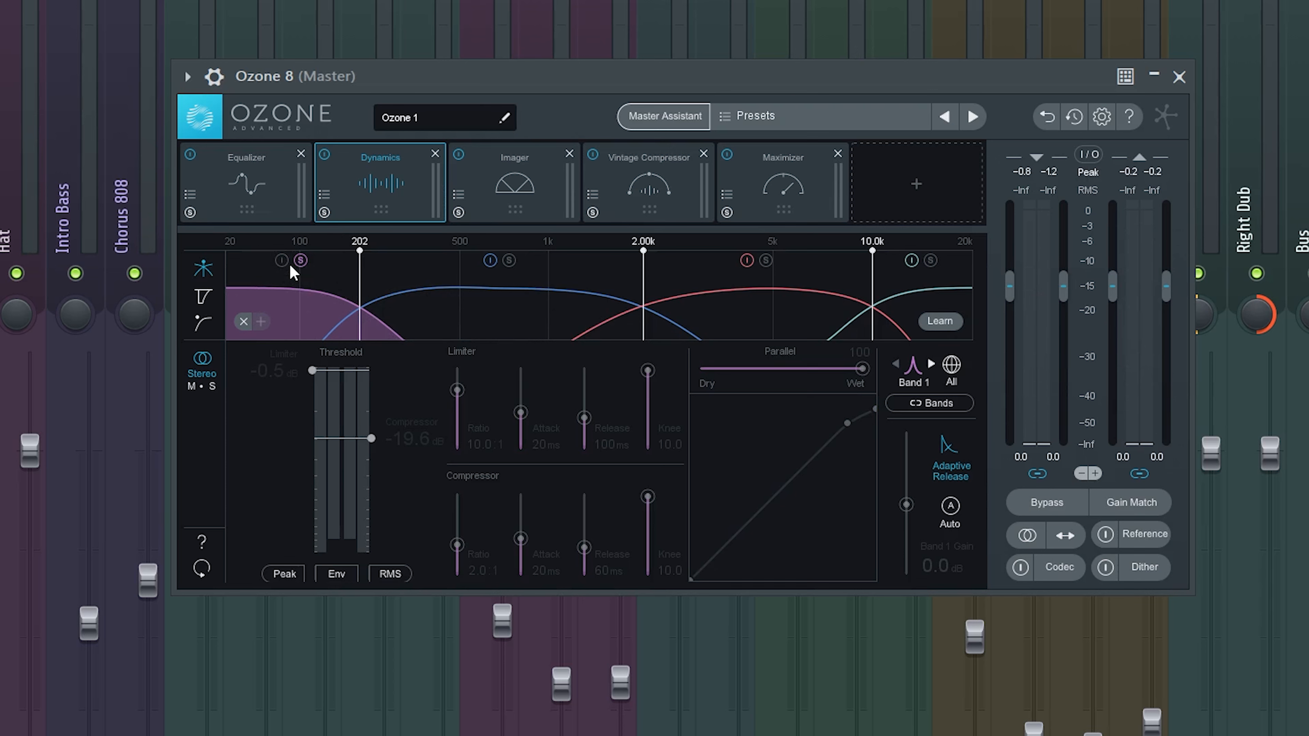
left_click(280, 262)
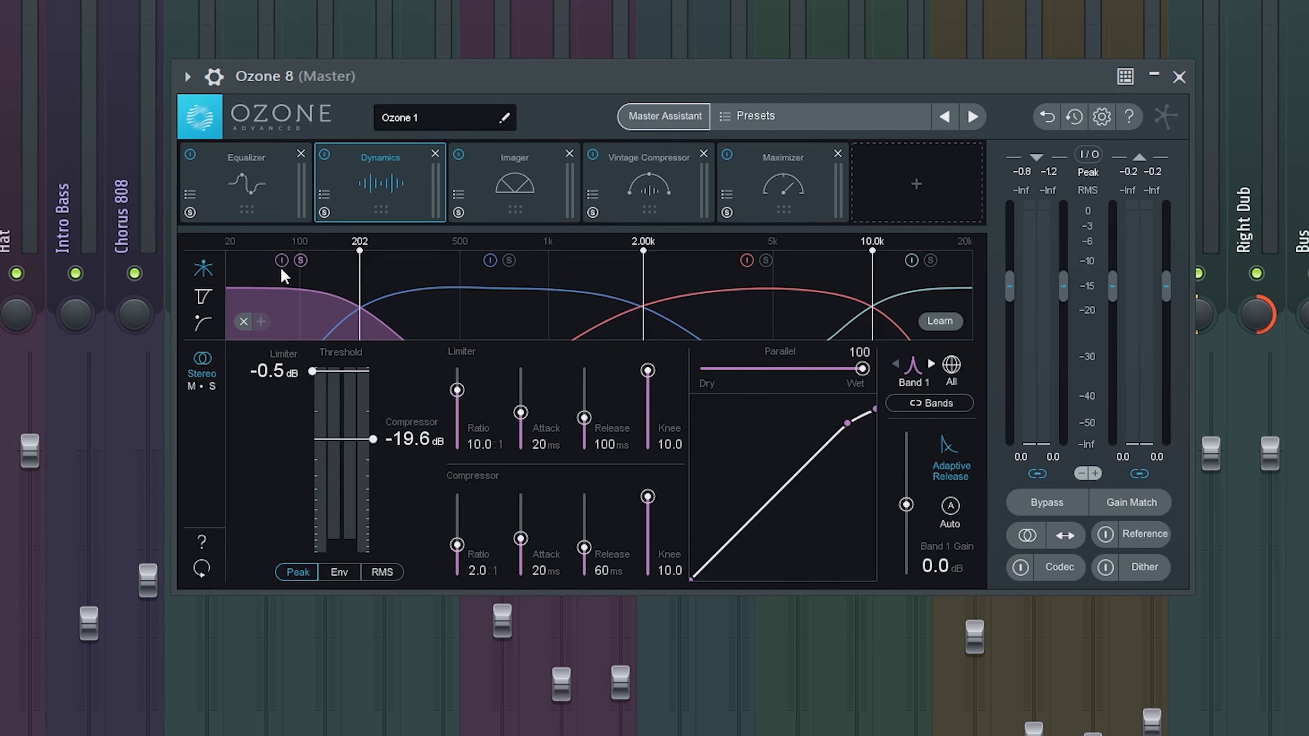
Step: With Dynamics Band 1 unsoloed, set its compressor threshold to -22.4 dB and its gain to 0.0 dB during playback, and return to the Maximizer
key("space")
left_click_drag(371, 442, 375, 458)
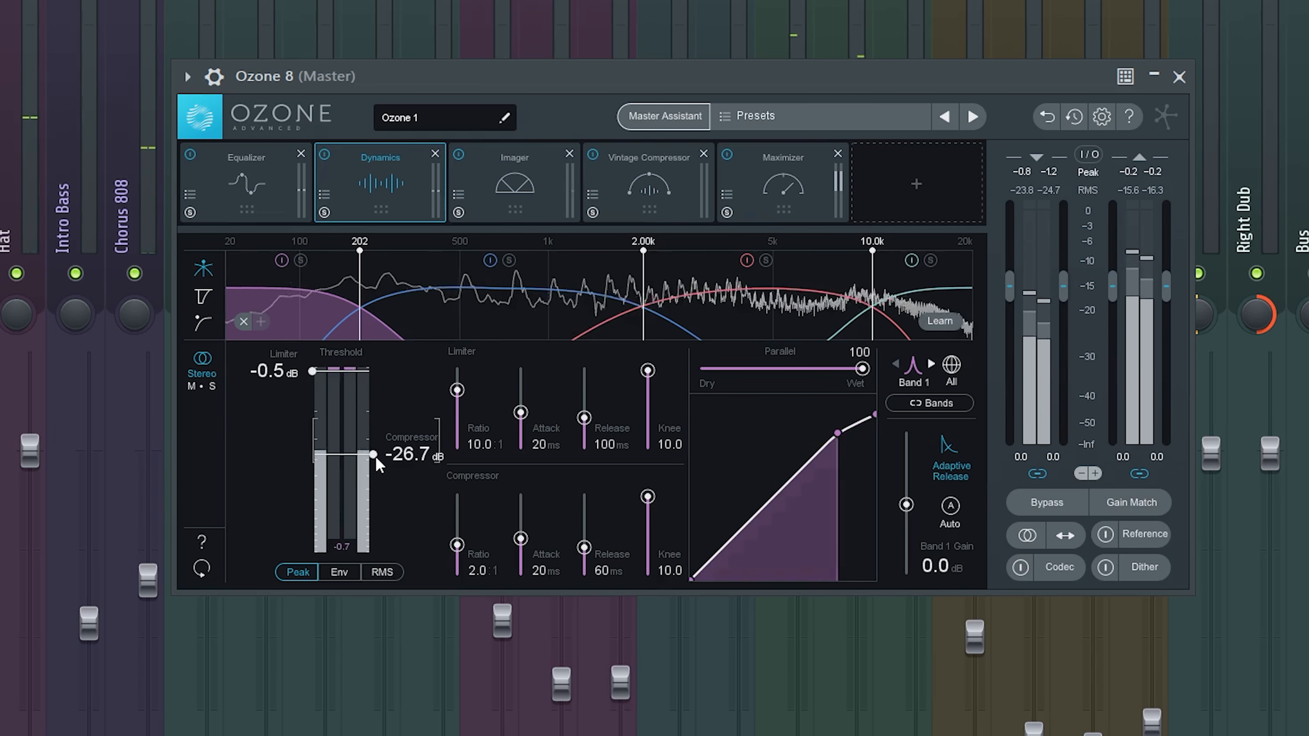
key("space")
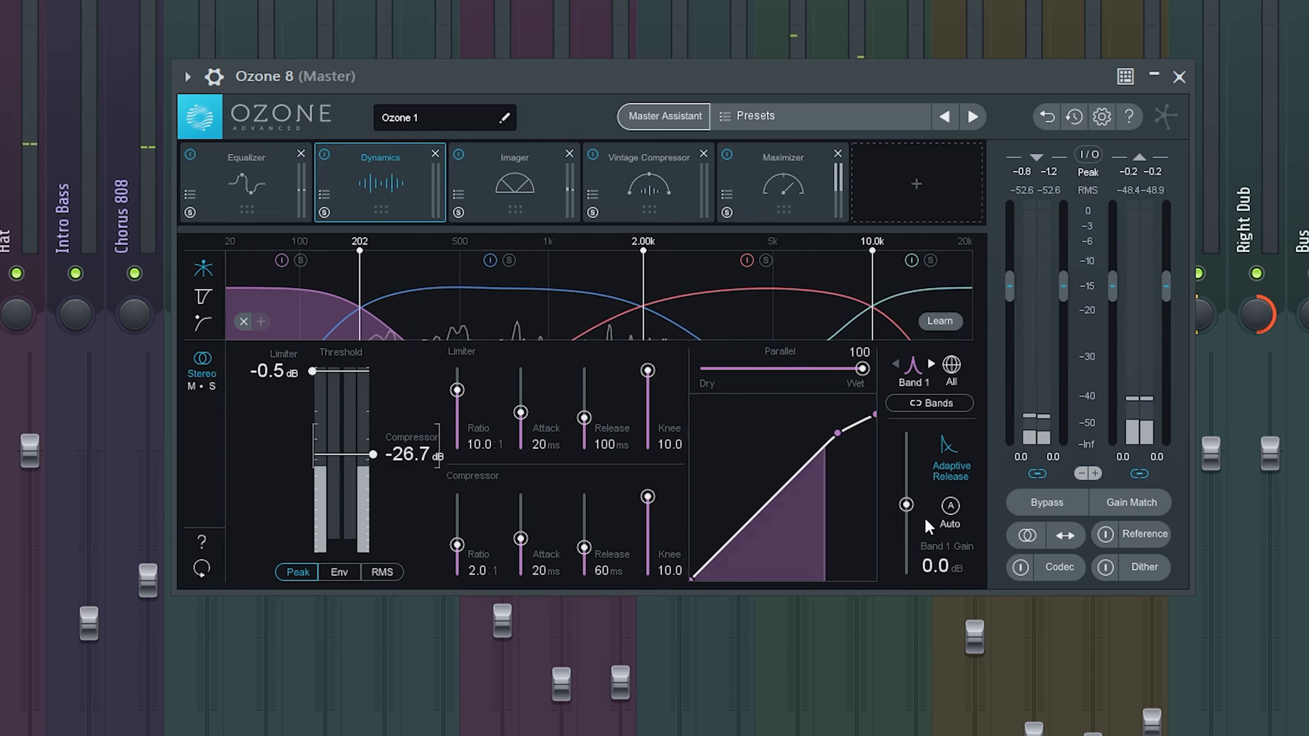
left_click_drag(906, 505, 911, 507)
key("space")
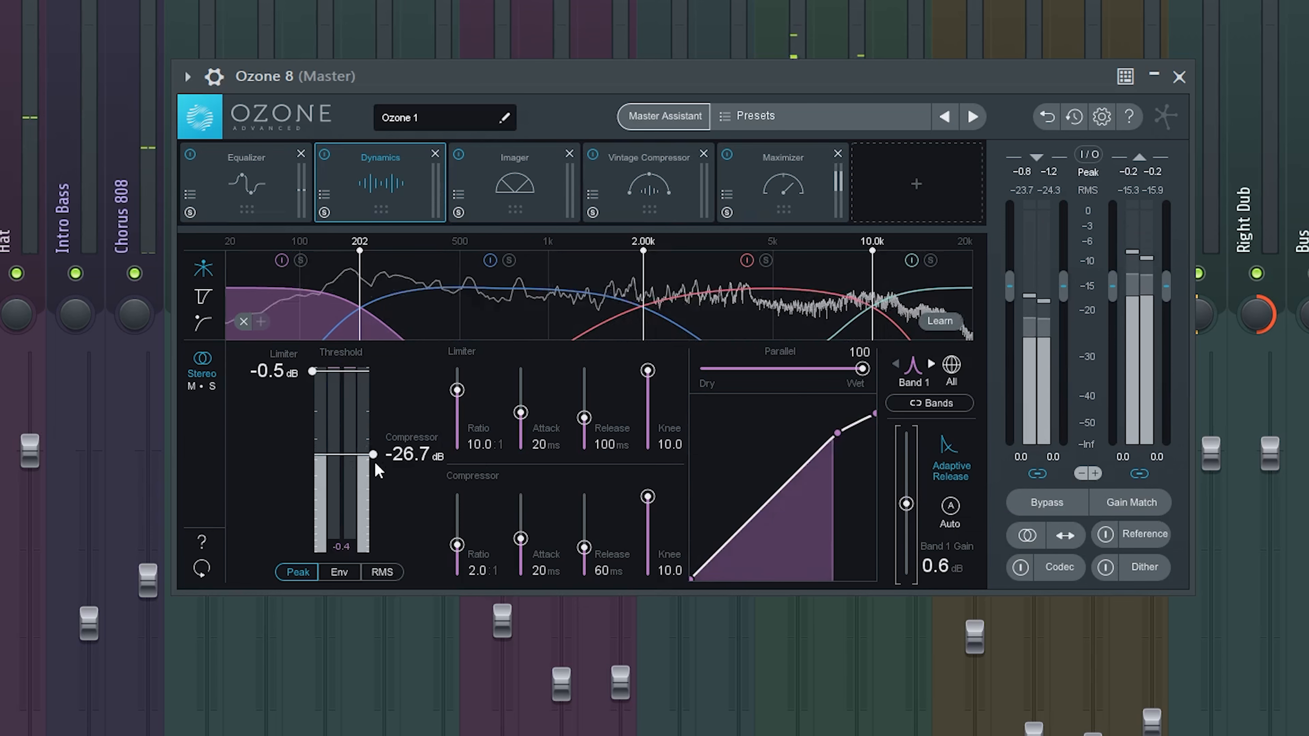
left_click_drag(370, 457, 372, 445)
left_click_drag(910, 510, 901, 504)
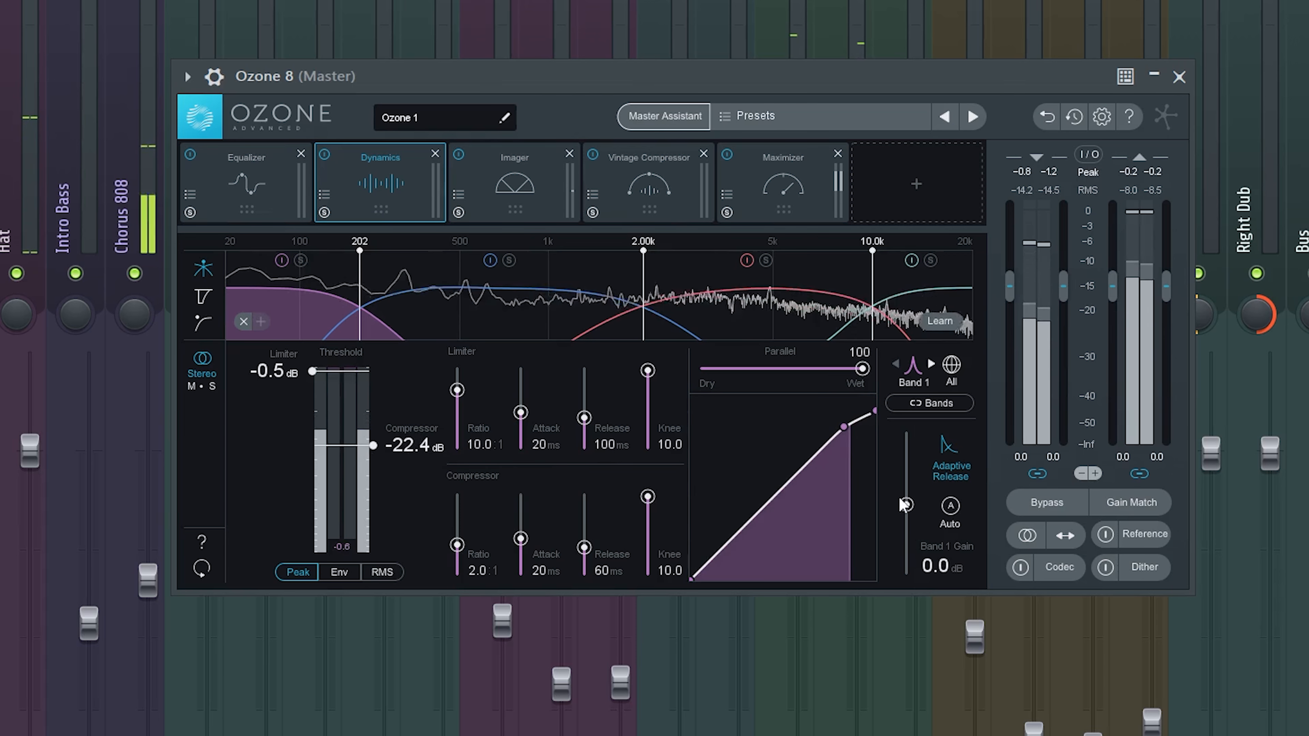
left_click(784, 186)
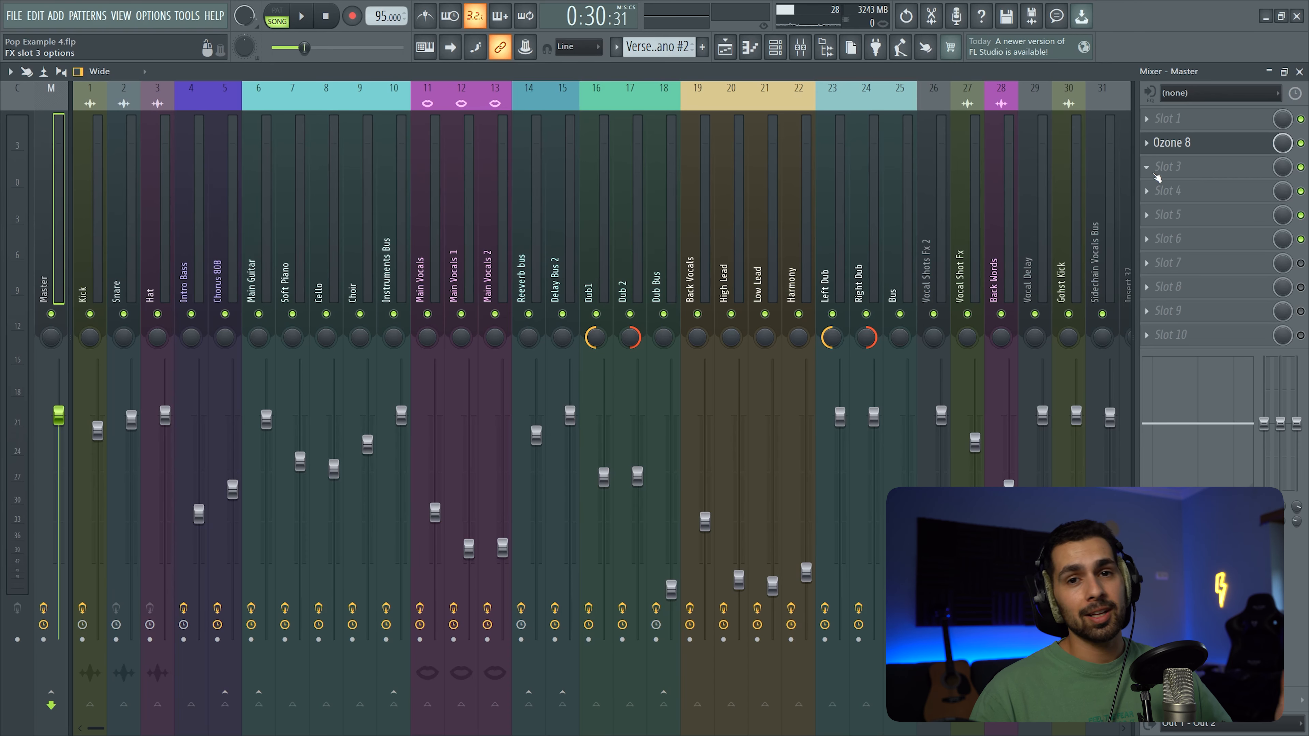
Step: Load Youlean Loudness Meter 2 in slot 3 of the Master track, measure the song's loudness and close the meter
left_click(1155, 179)
left_click(817, 27)
type("you")
key("Return")
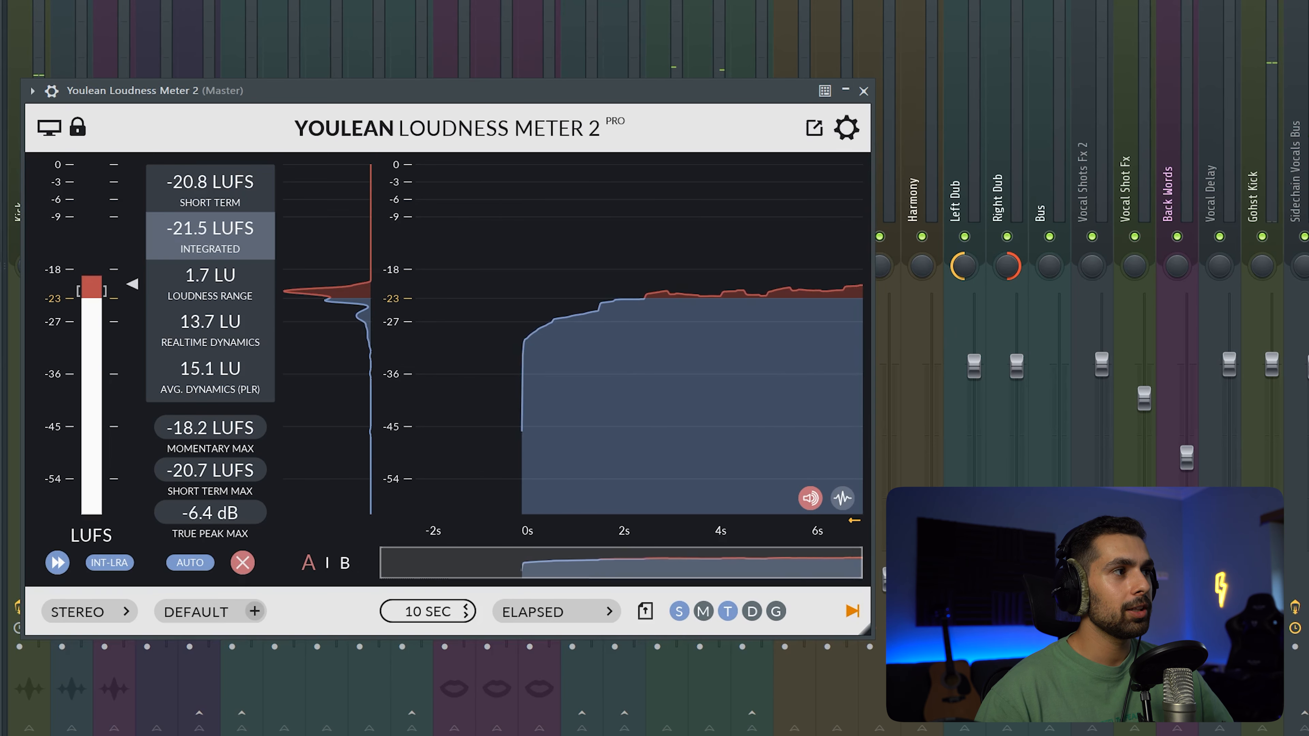
key("Escape")
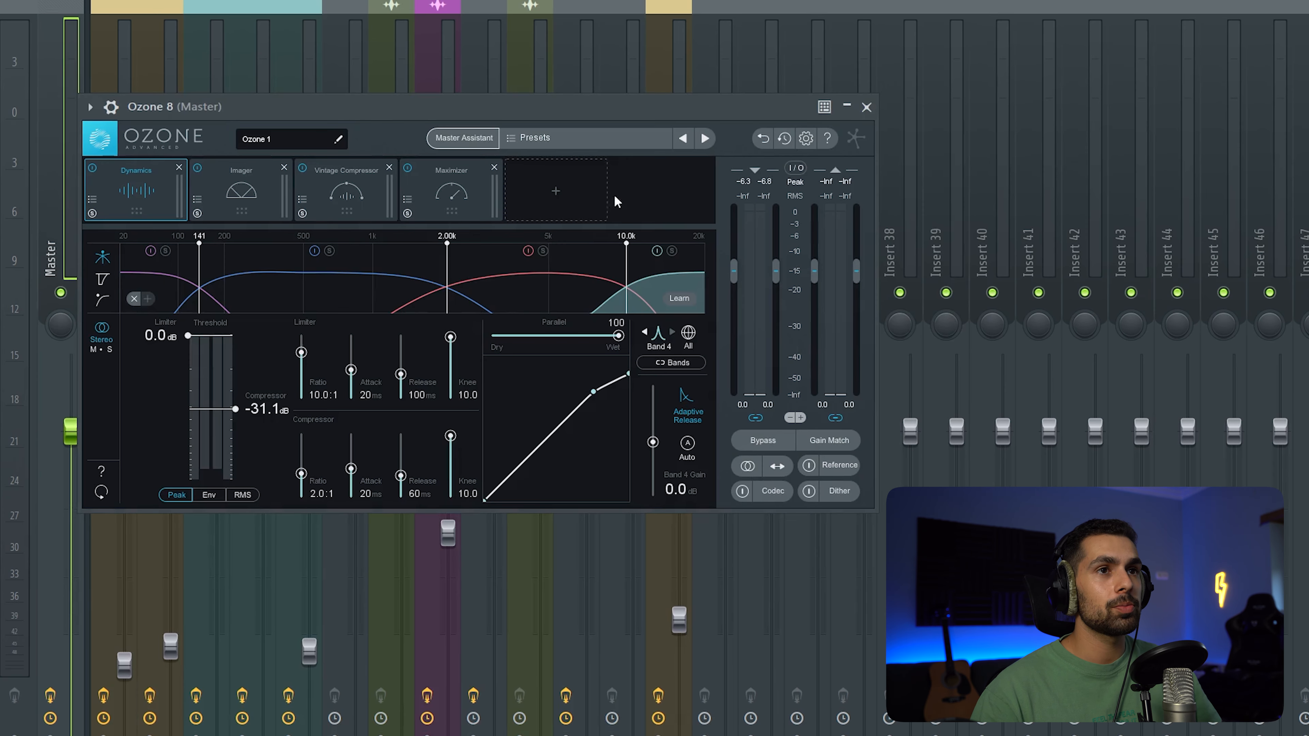
Step: Lower the Maximizer threshold in Ozone 8 slightly while the song plays
left_click(507, 181)
key("space")
mouse_move(300, 433)
left_mouse_down()
mouse_move(302, 468)
mouse_move(309, 445)
left_mouse_up()
key("space")
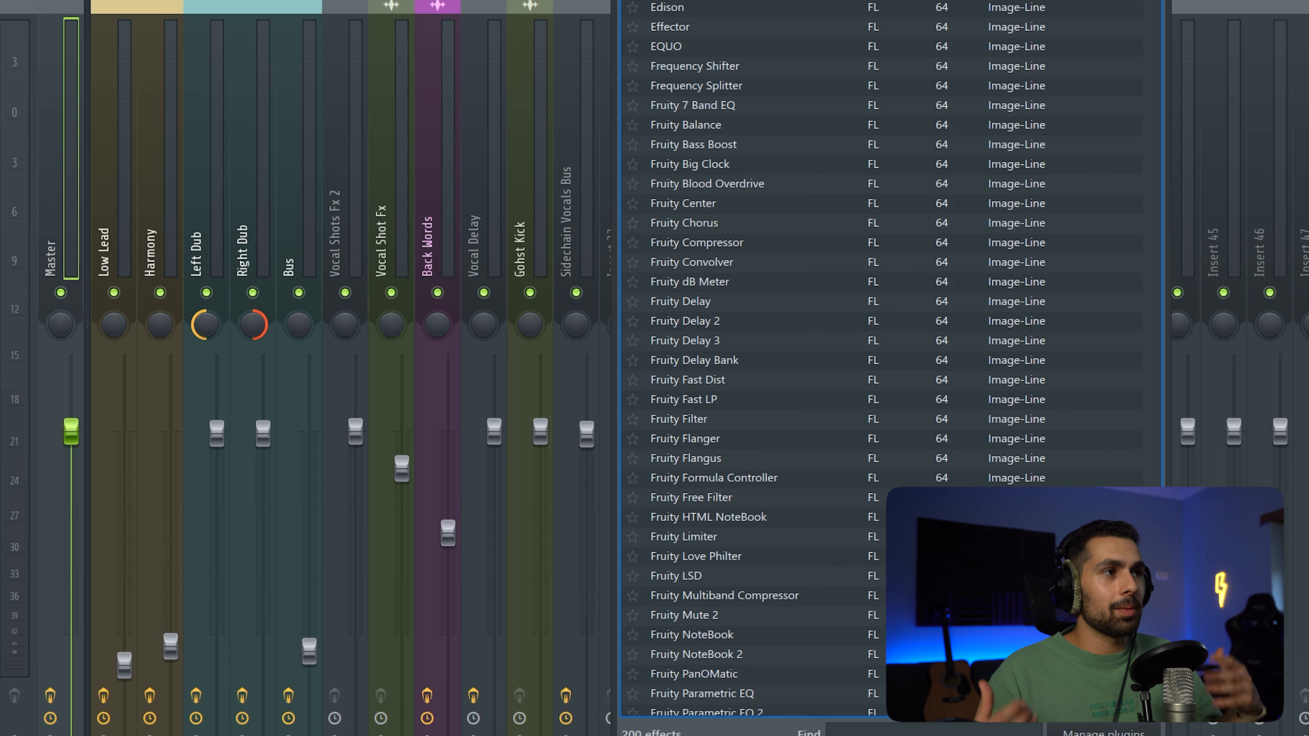
Step: Load FabFilter Pro-L 2 in slot 2 of the Master track, raise its gain to +7.51 dB for playback and reduce it slightly
type("pro")
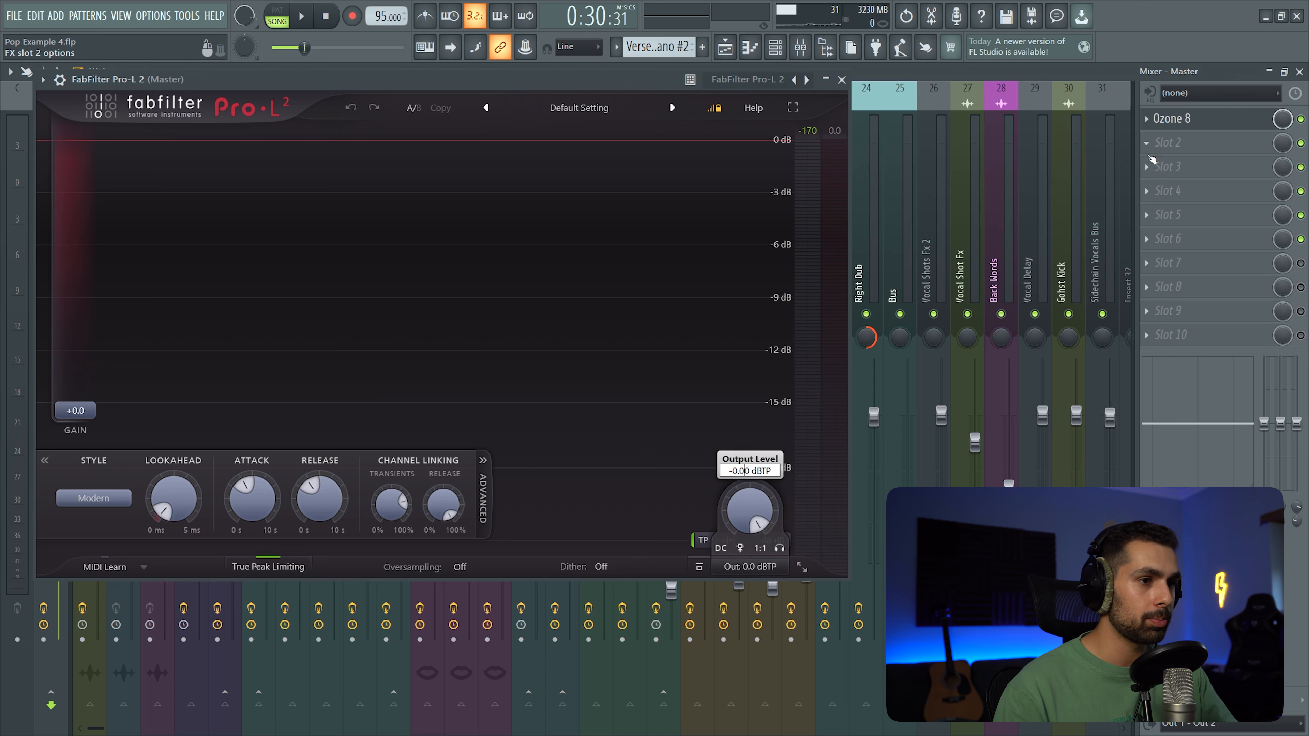
key("Return")
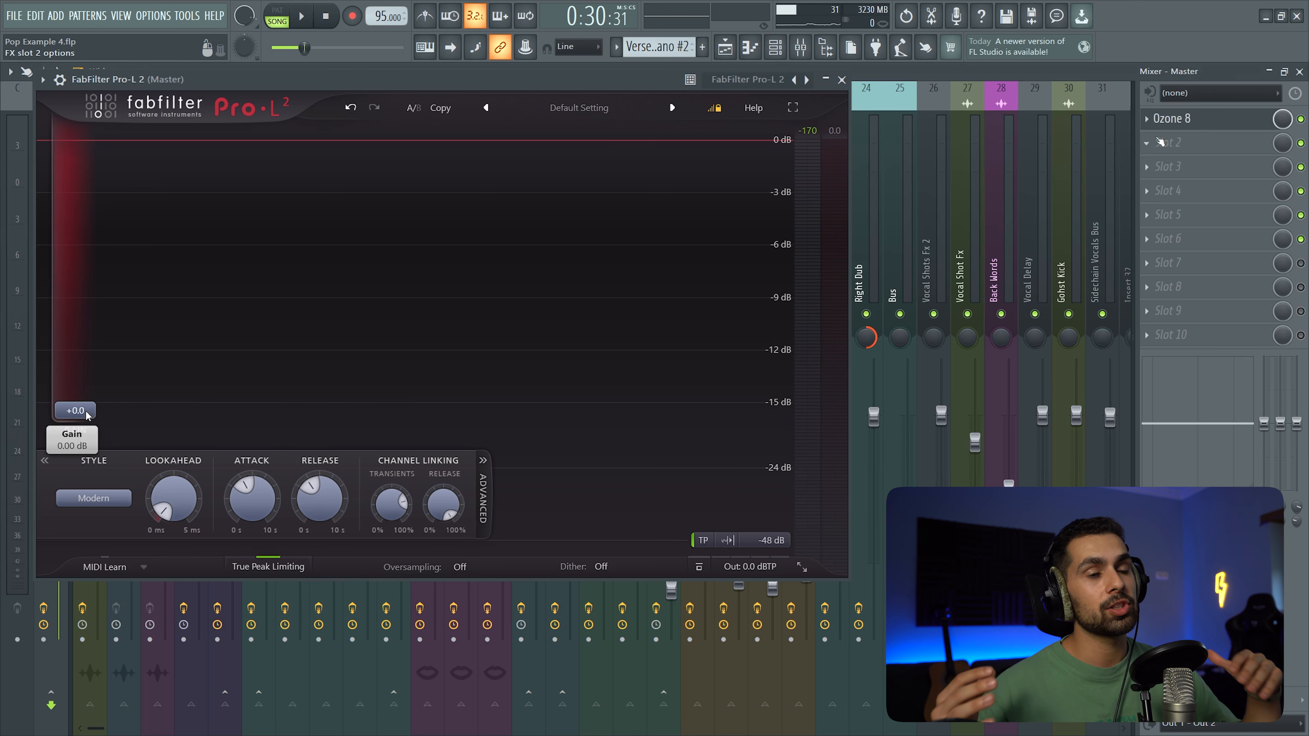
left_click_drag(87, 412, 92, 343)
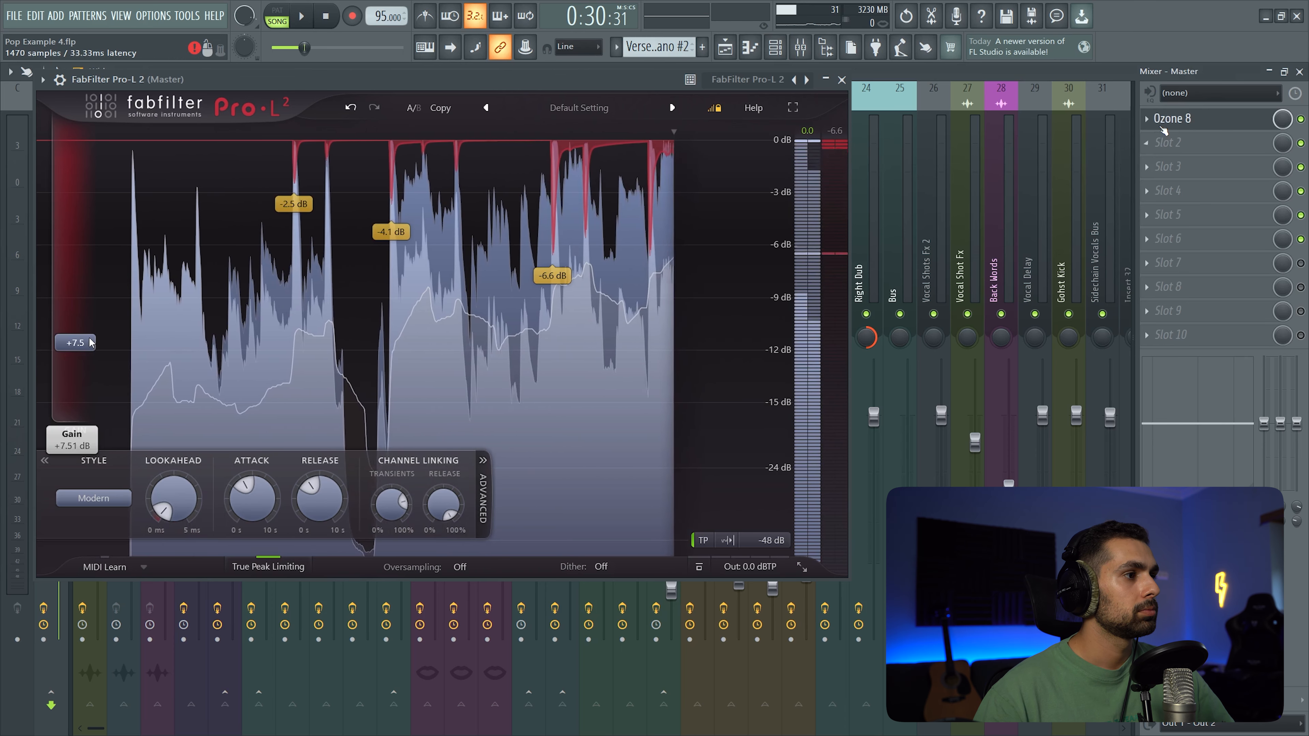
key("space")
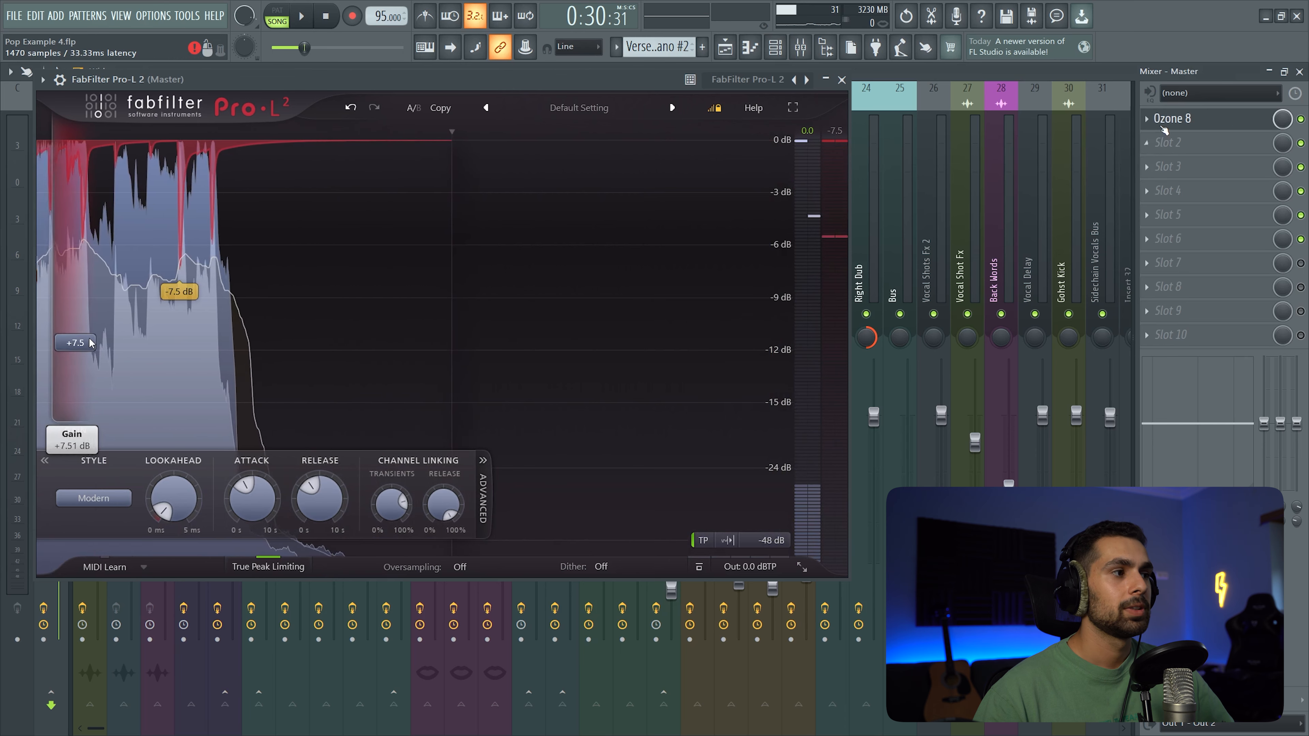
left_click_drag(91, 343, 92, 362)
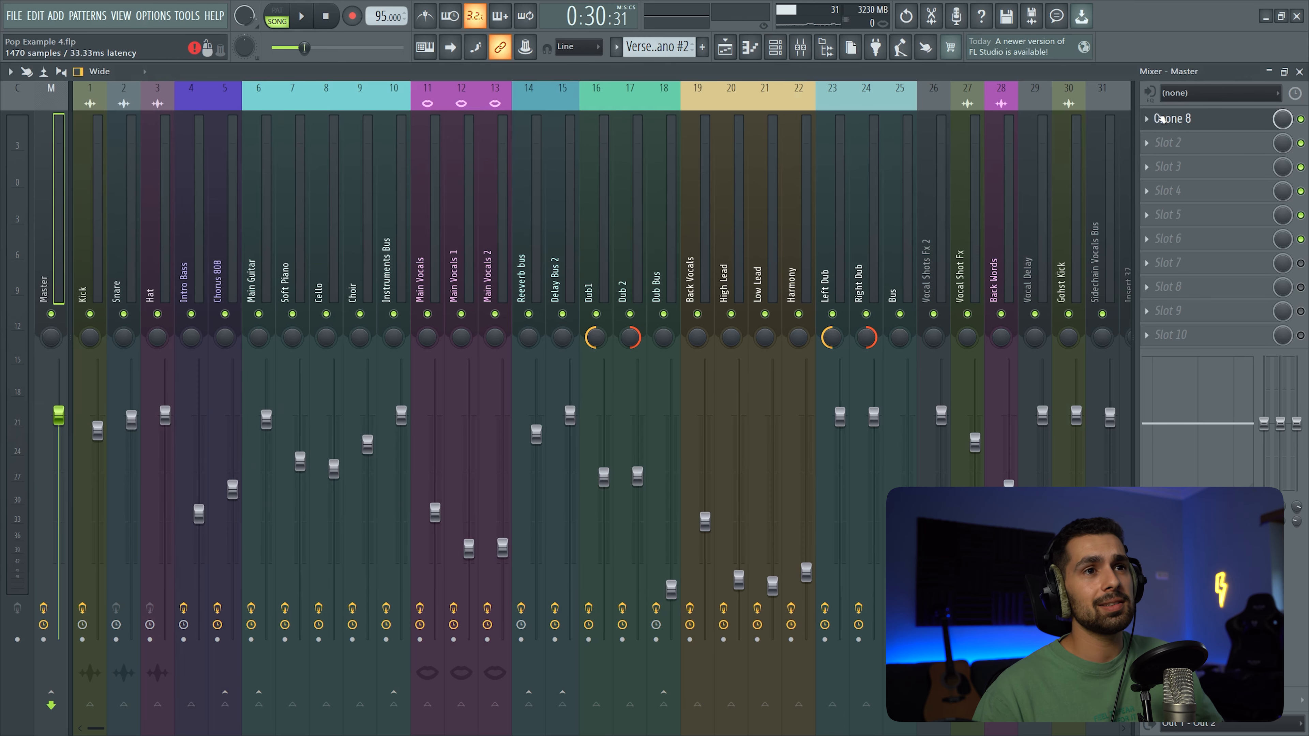
Step: Measure the limited song's loudness with Youlean Loudness Meter 2 in slot 4 of the Master track and stop playback
left_click(1221, 197)
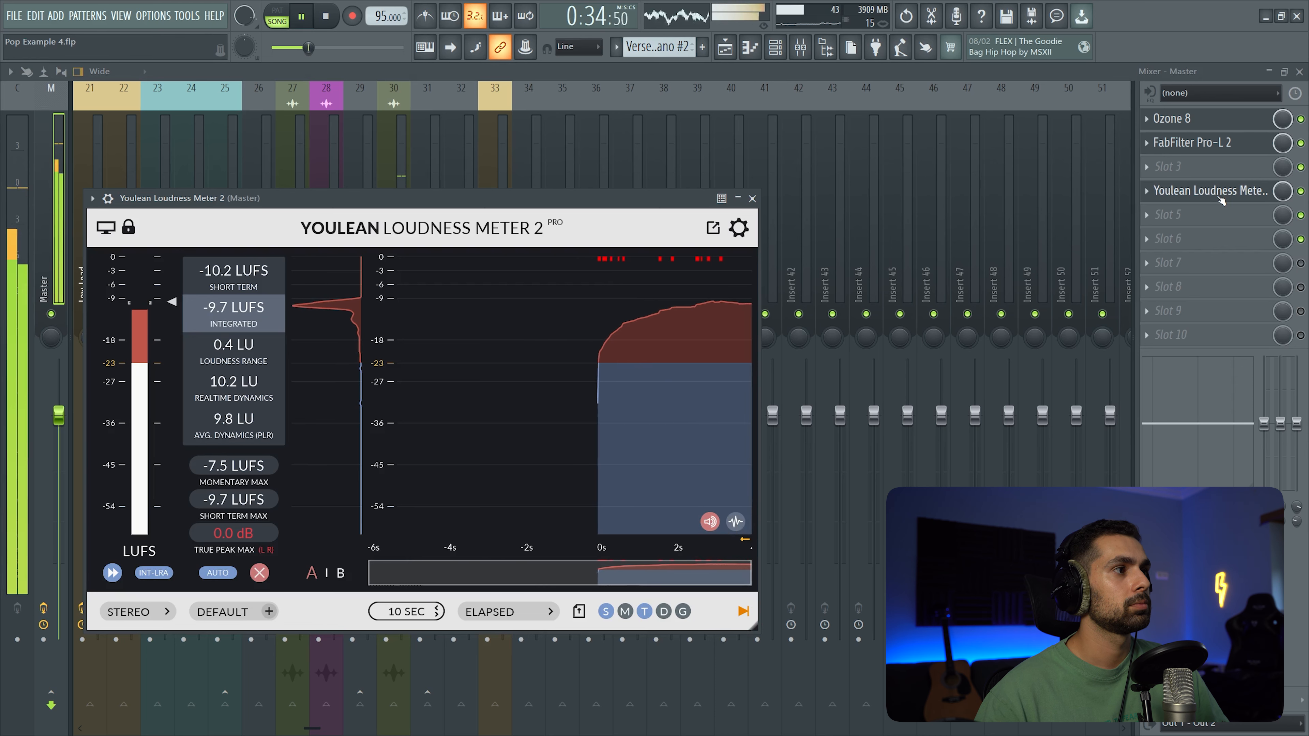
key("space")
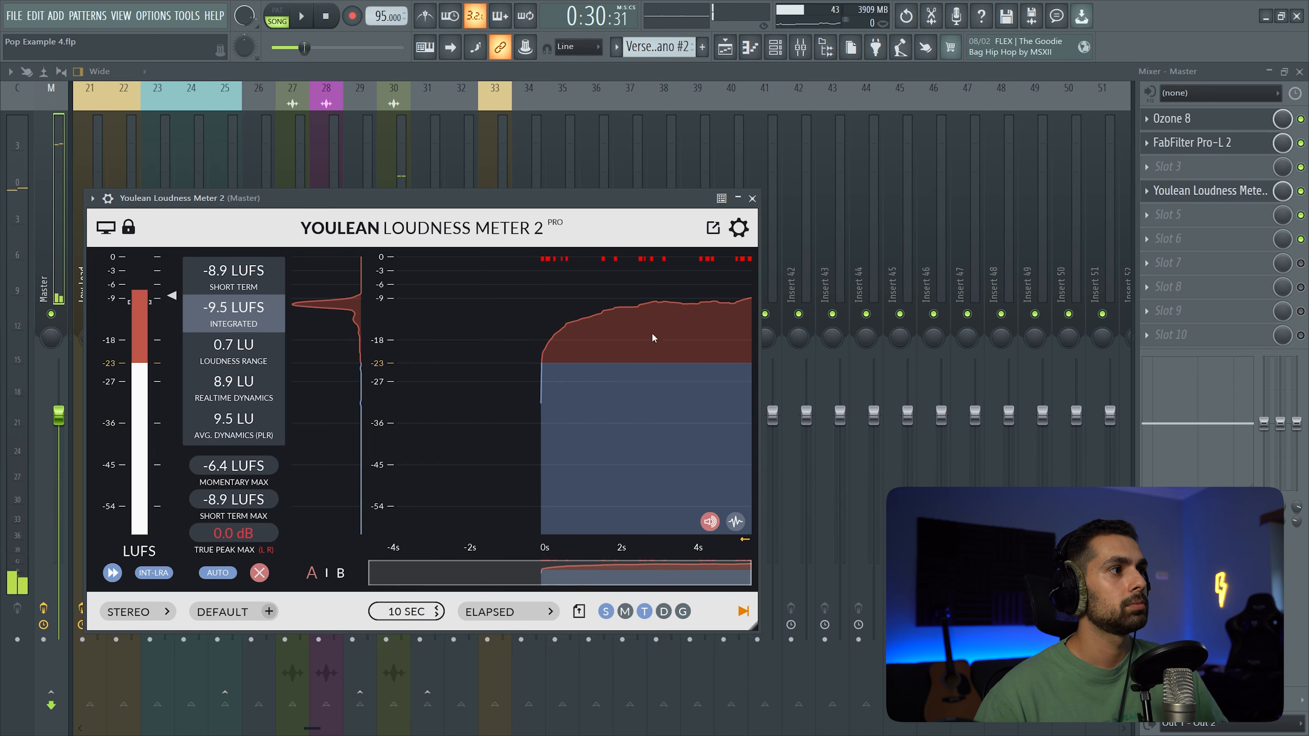